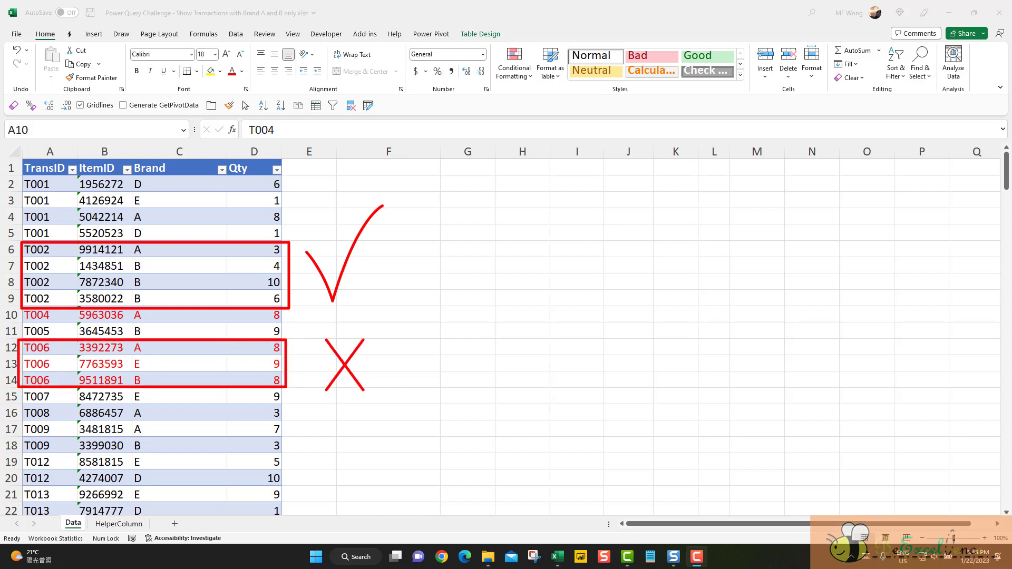
Step: Examine the TransID, ItemID and Brand columns of the transaction table on the Data sheet
click(249, 253)
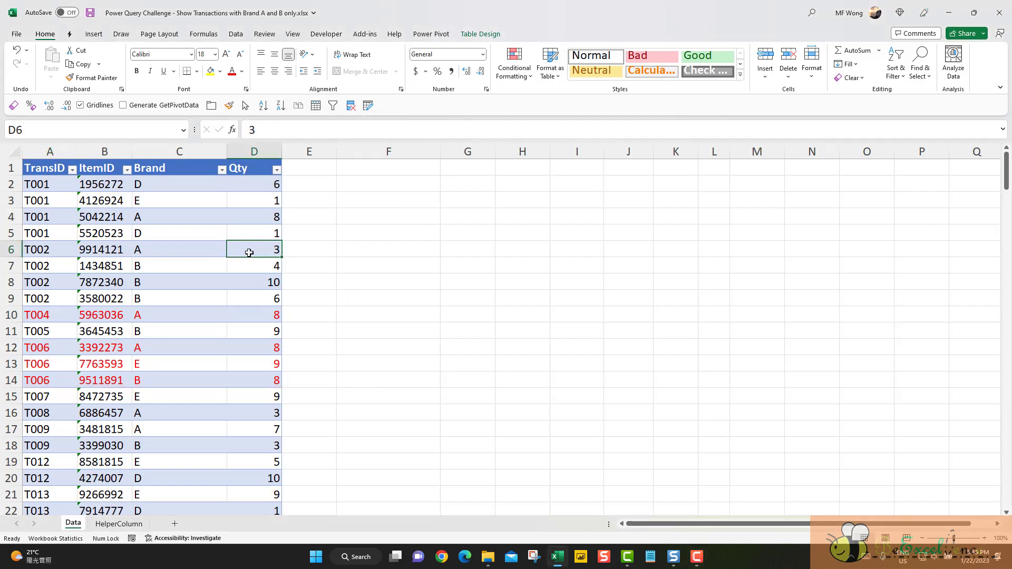
click(57, 153)
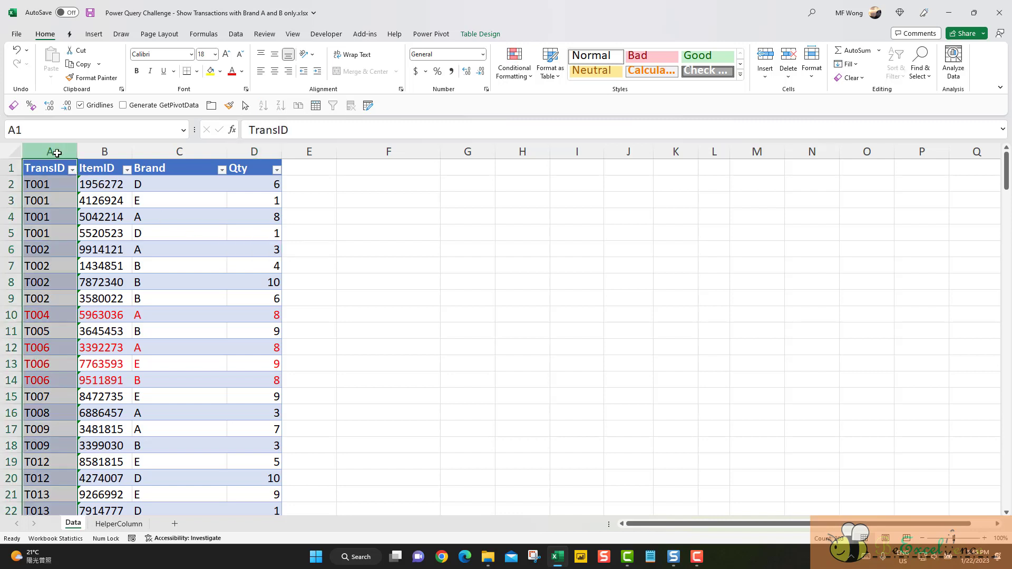
click(102, 151)
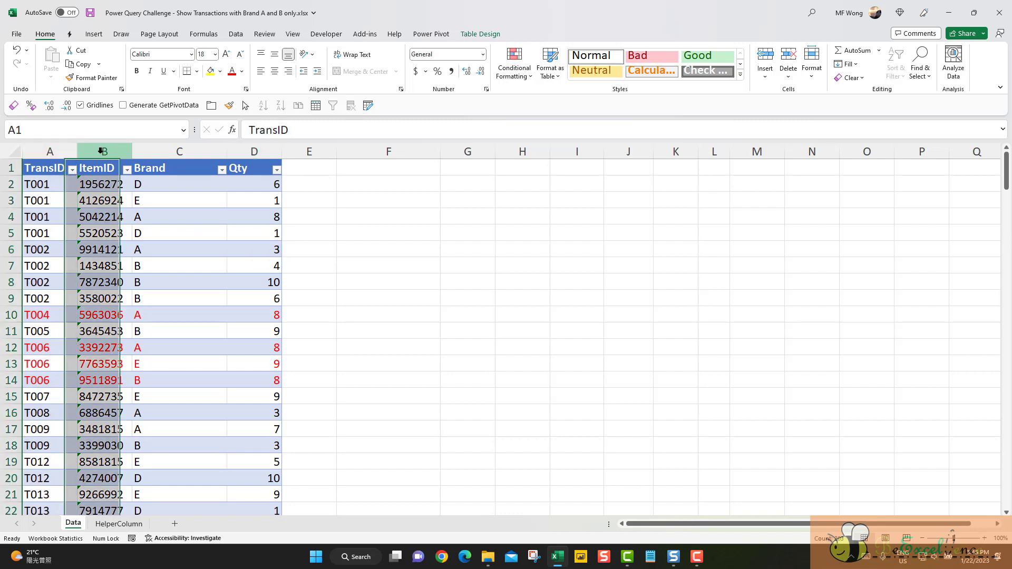
click(138, 154)
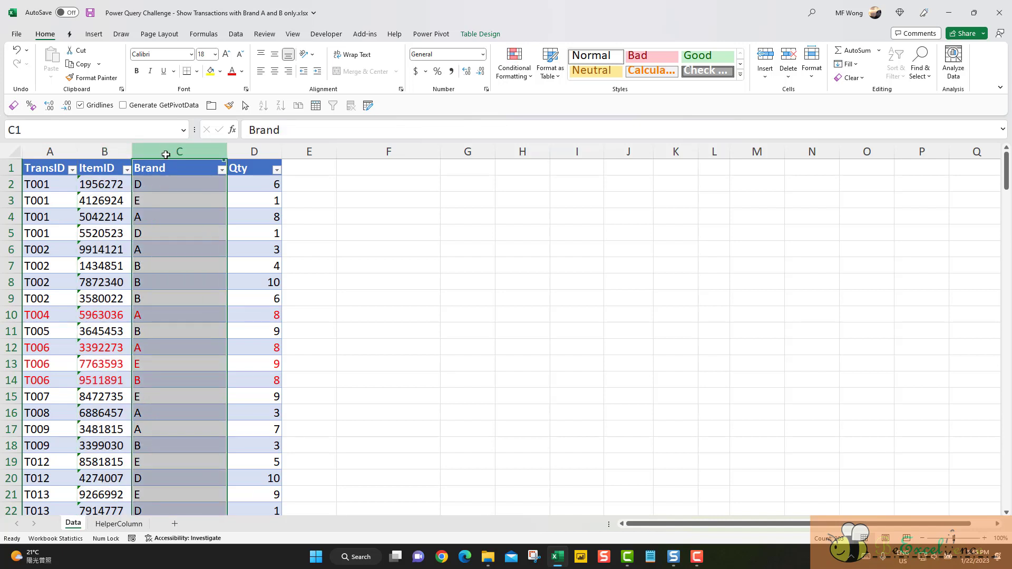
click(156, 233)
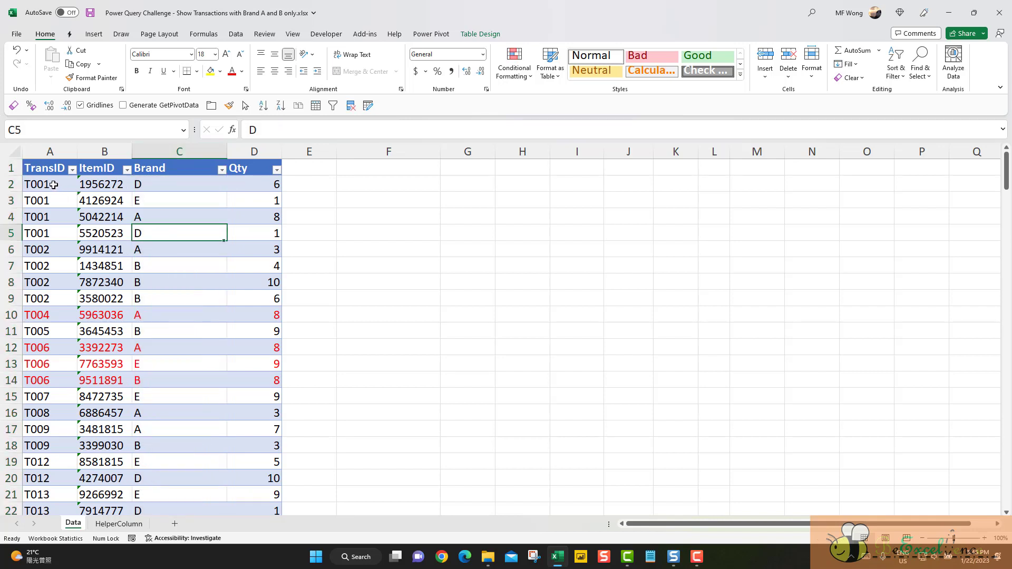
Step: Examine the T001 transaction in rows 2 to 5 and the brand of each of its items
drag(54, 184, 54, 230)
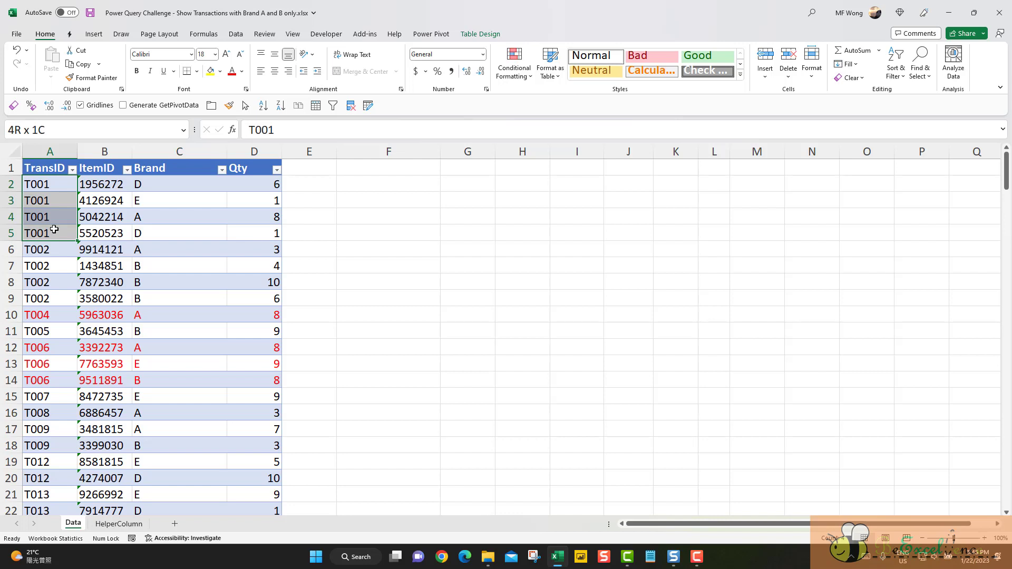
drag(55, 229, 54, 228)
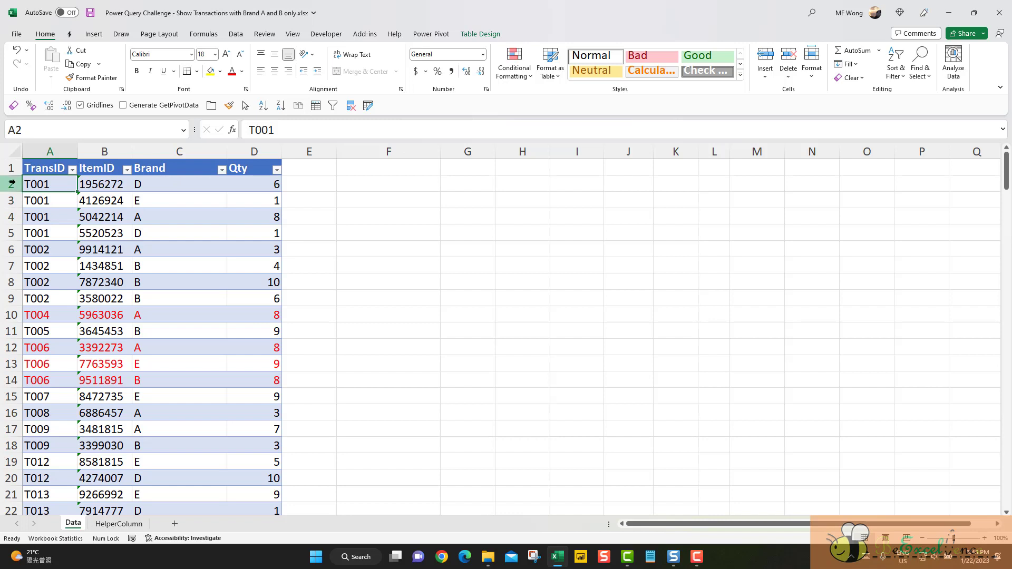
drag(11, 184, 13, 232)
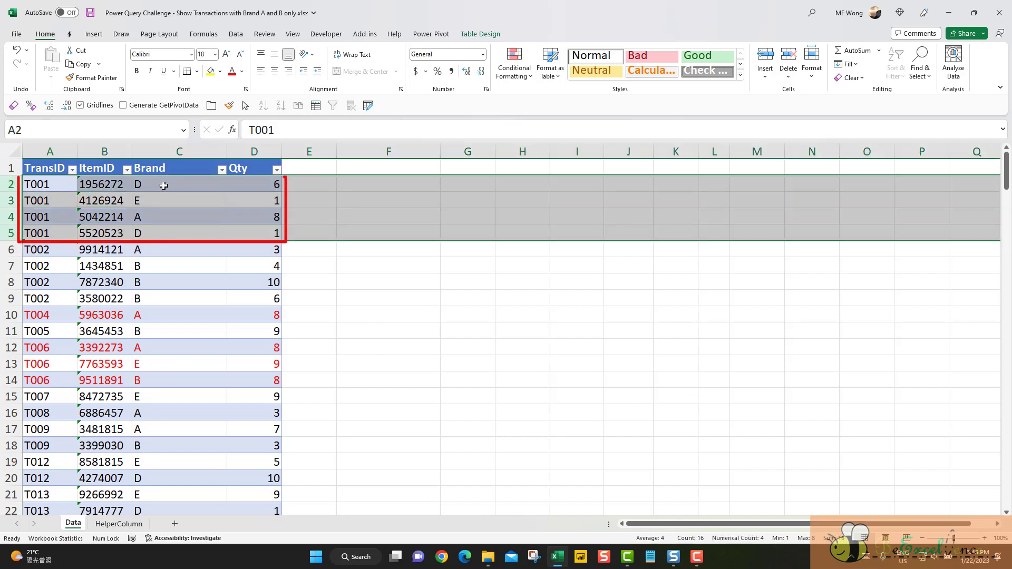
click(167, 216)
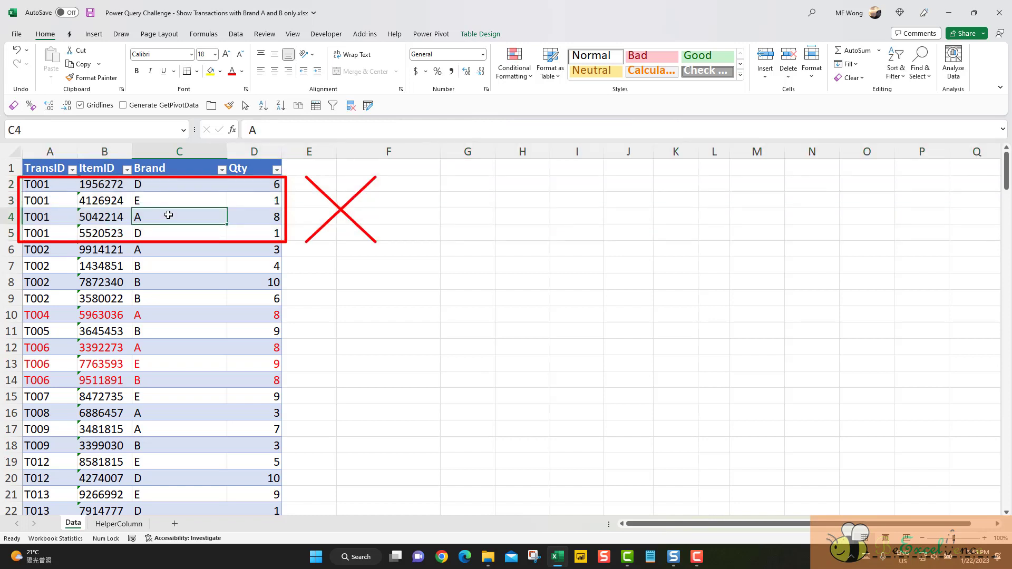
click(165, 233)
click(170, 201)
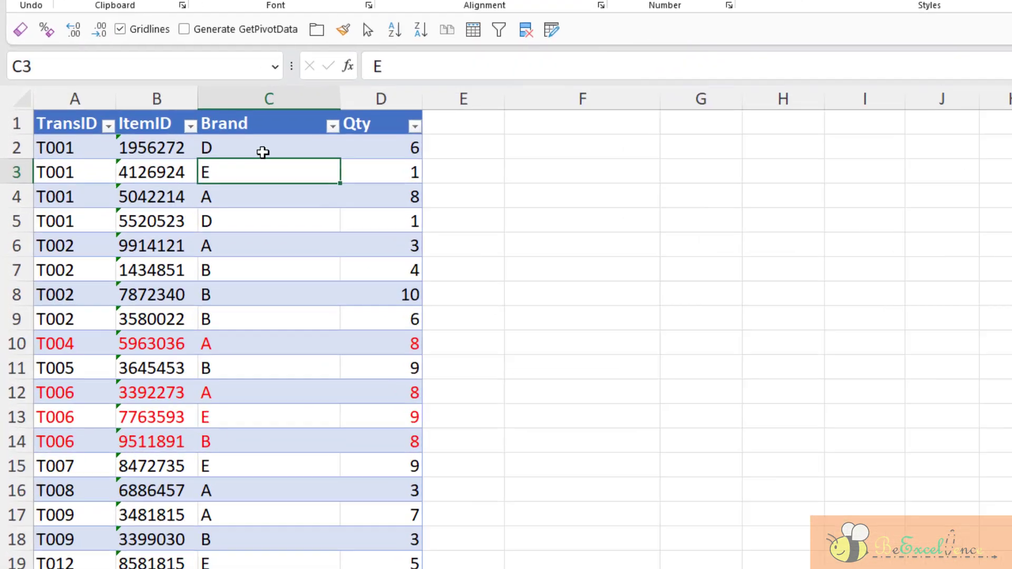
click(175, 186)
click(442, 84)
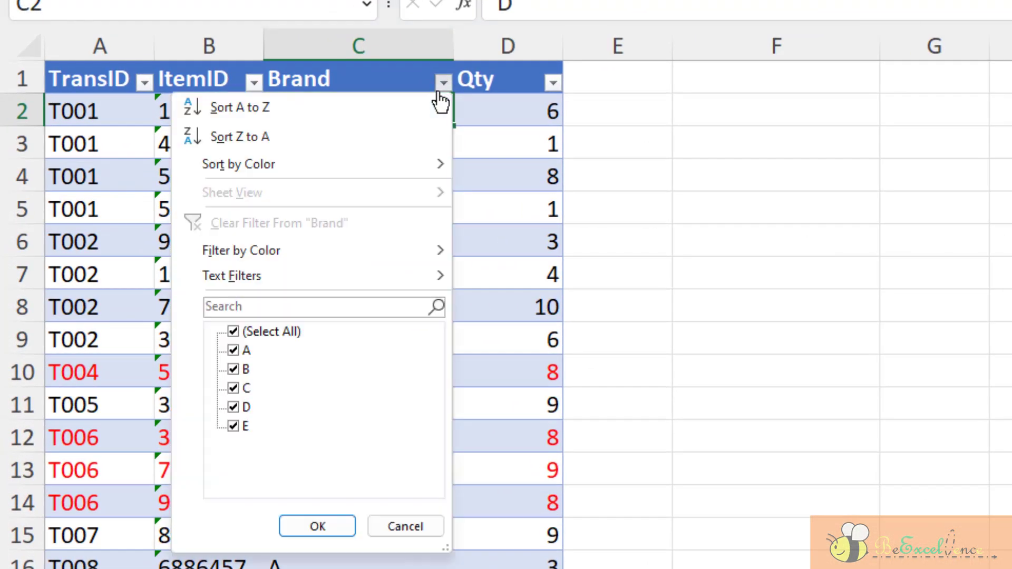
click(235, 331)
click(234, 350)
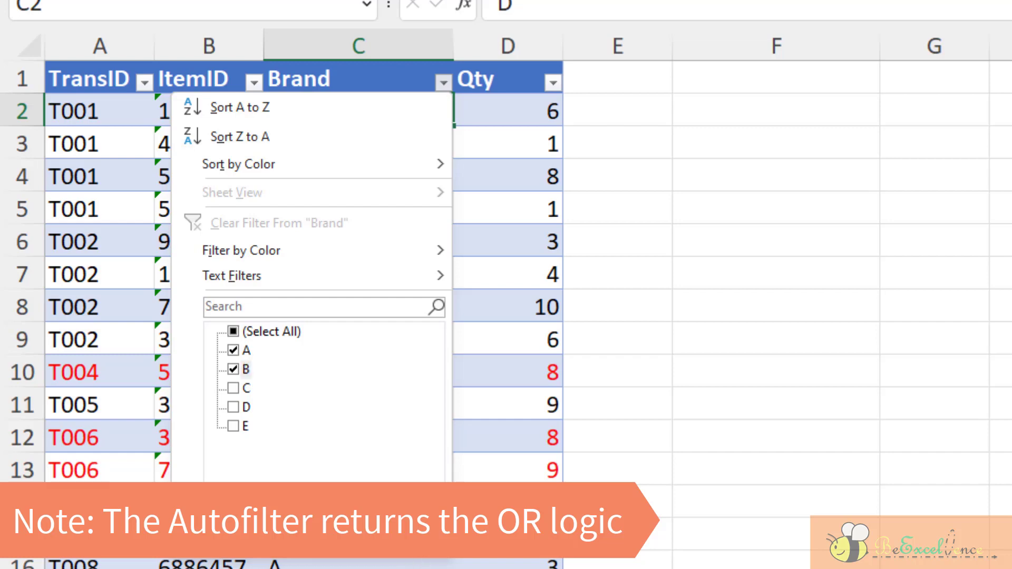
click(422, 562)
Step: Inspect the red T004 and T006 transactions in rows 10 and 12 to 14 and compare their brands
click(18, 369)
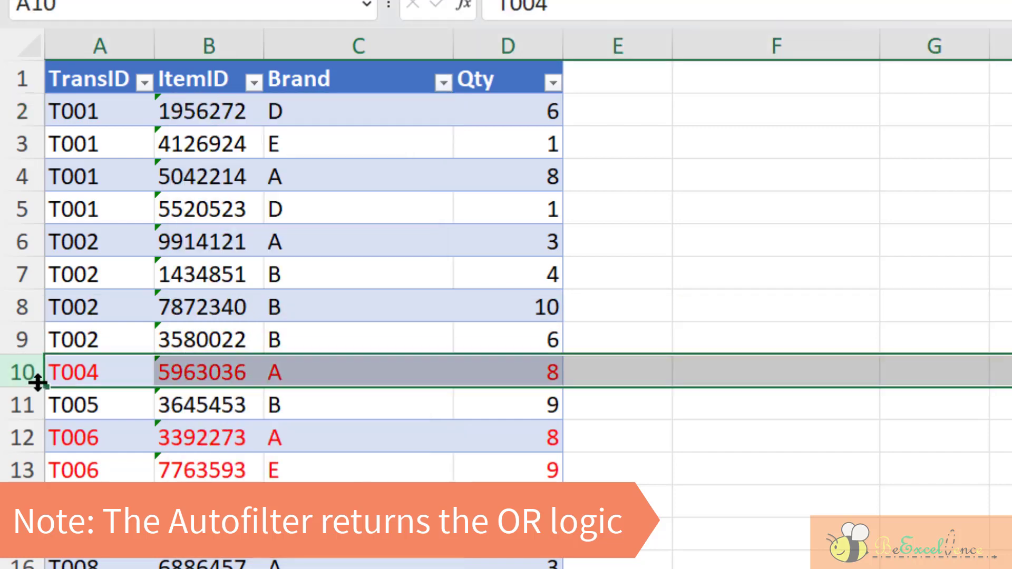
drag(15, 441, 18, 501)
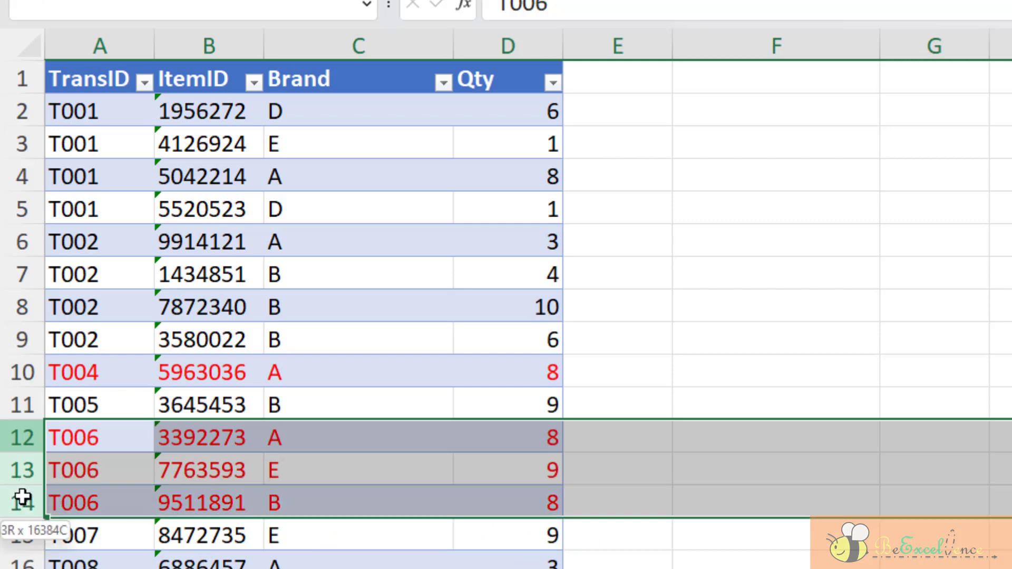
click(183, 495)
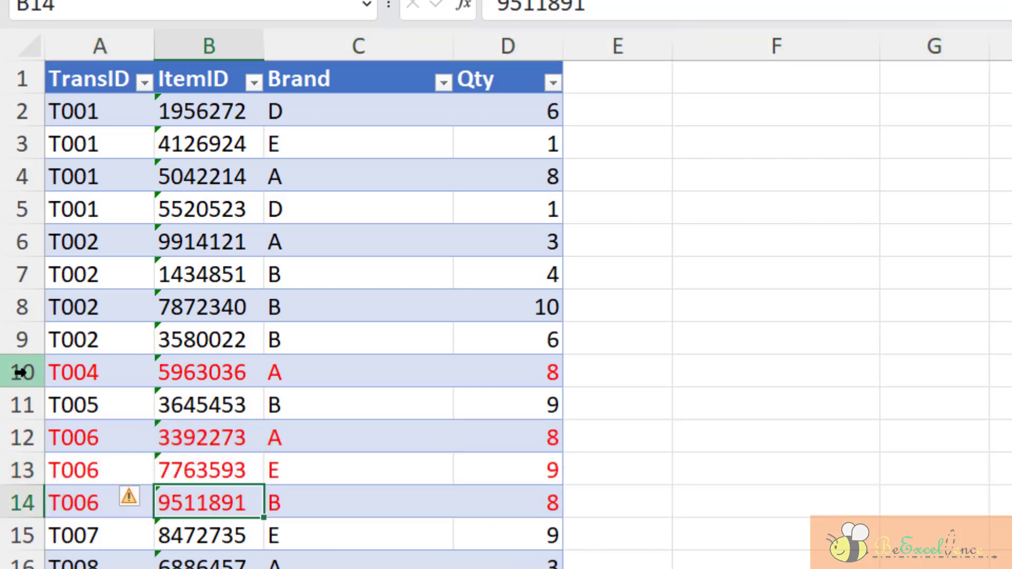
click(21, 370)
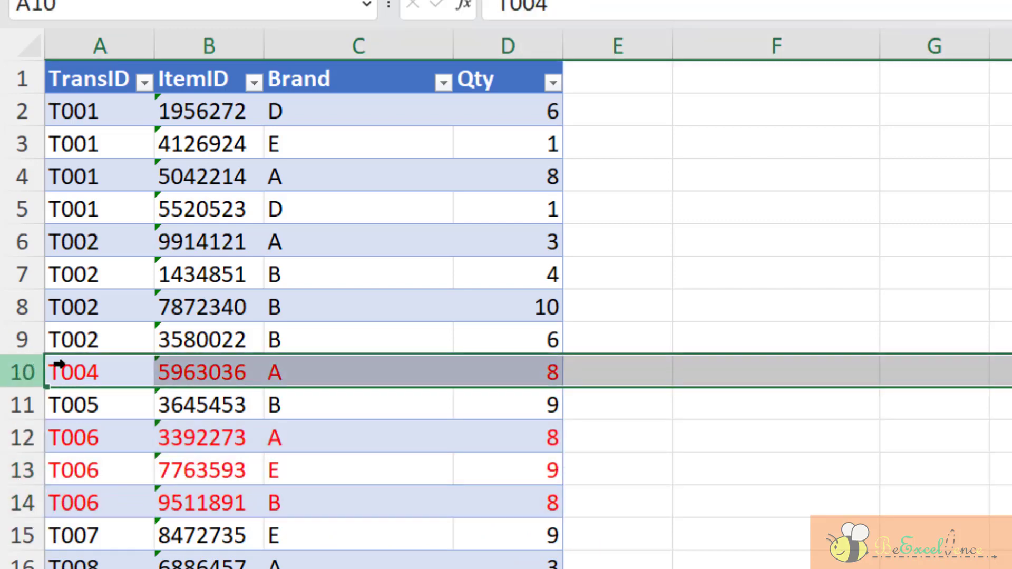
click(303, 373)
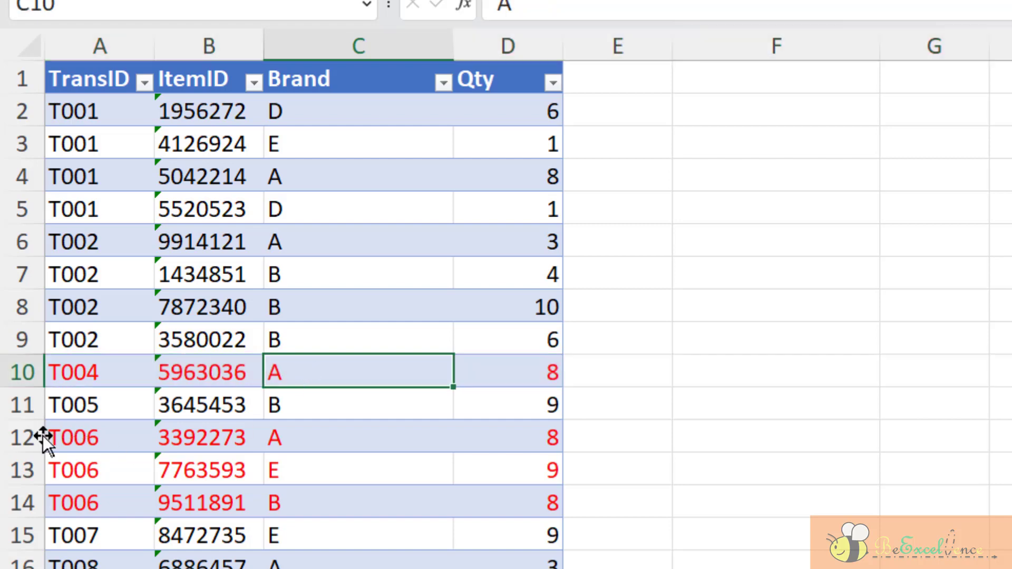
drag(22, 438, 21, 501)
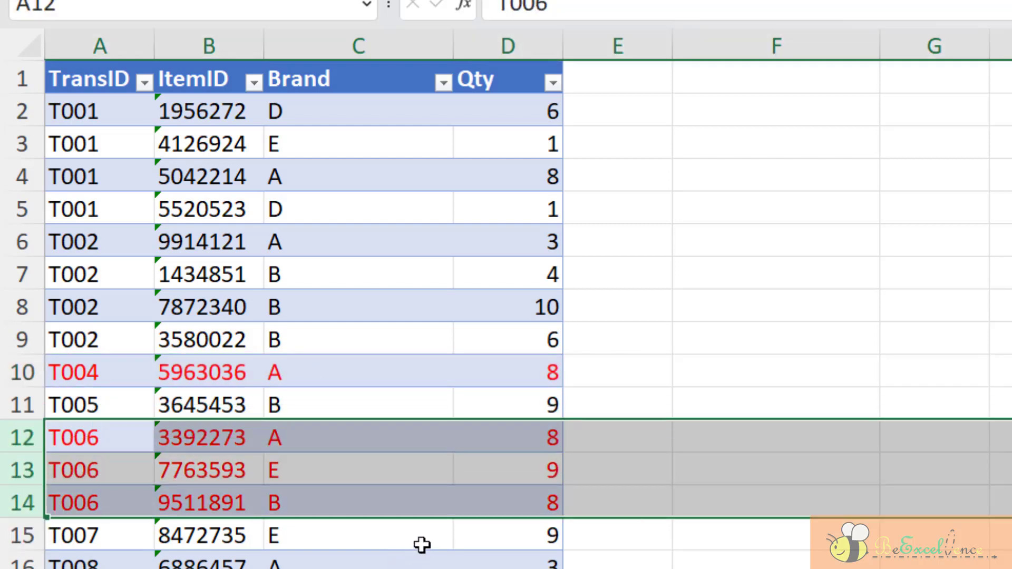
click(384, 451)
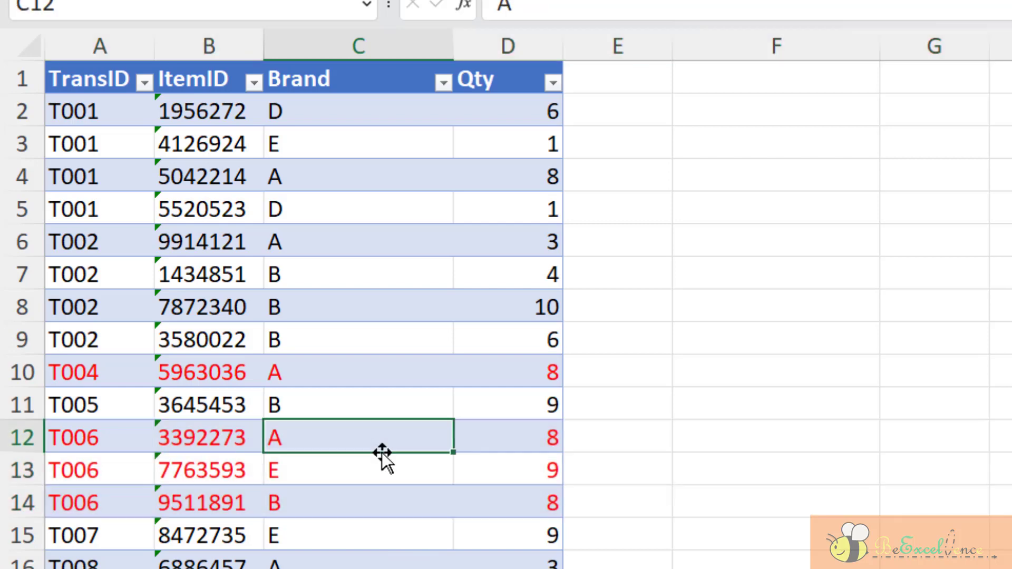
click(380, 507)
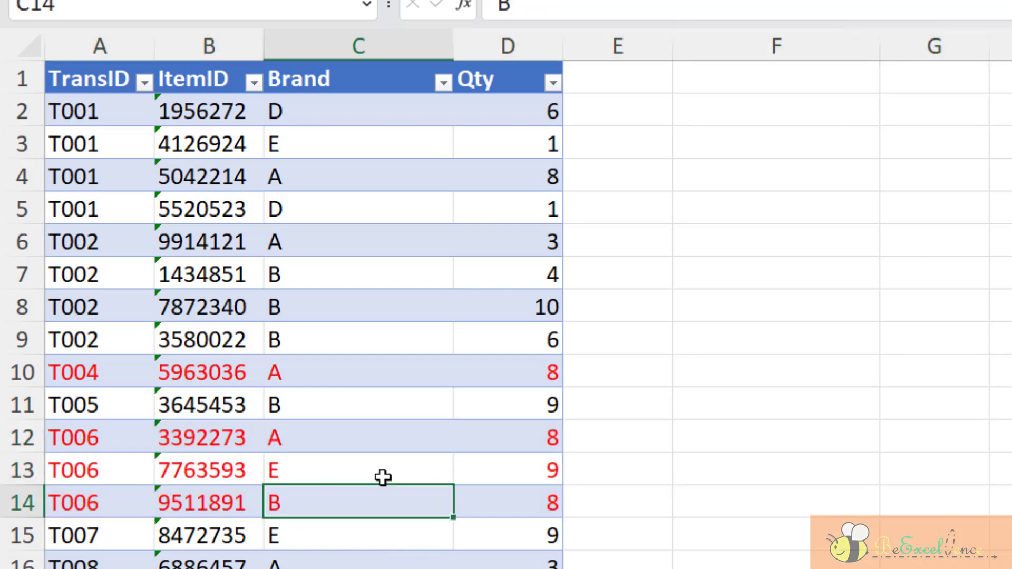
click(384, 476)
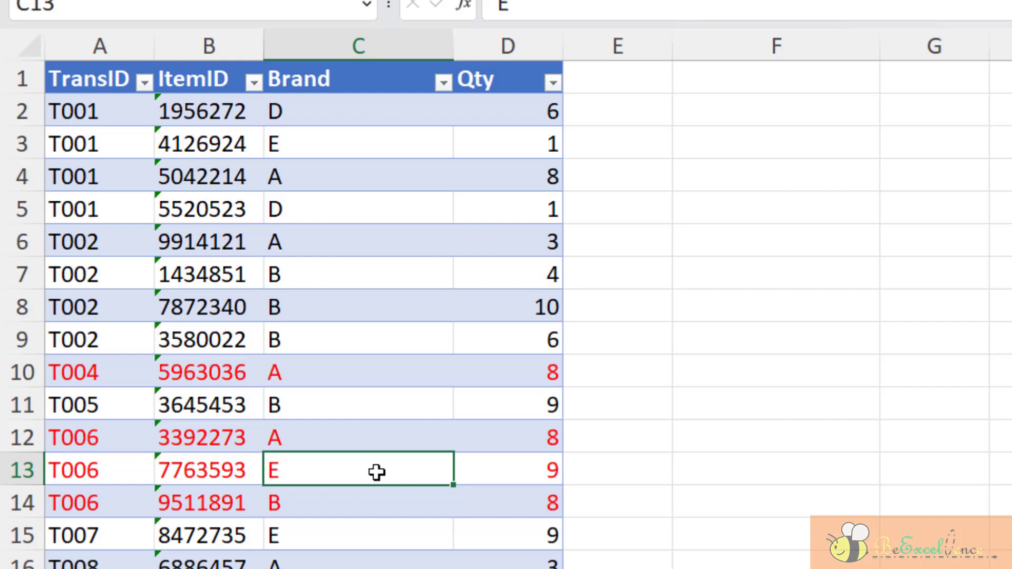
Step: Filter the Brand column to show only A and B, and check the T004 and T006 rows in the filtered table
click(445, 83)
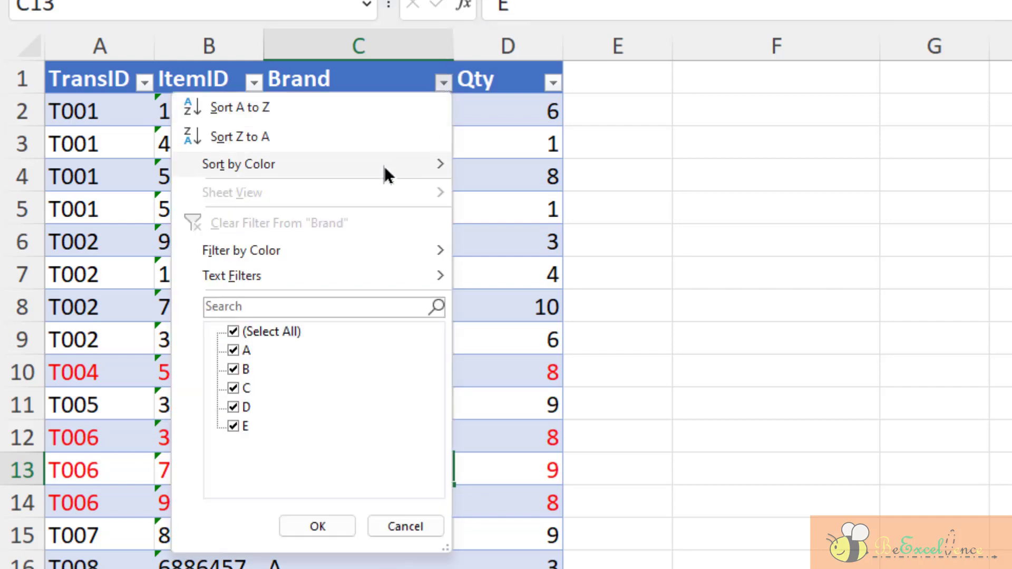
click(244, 332)
click(233, 349)
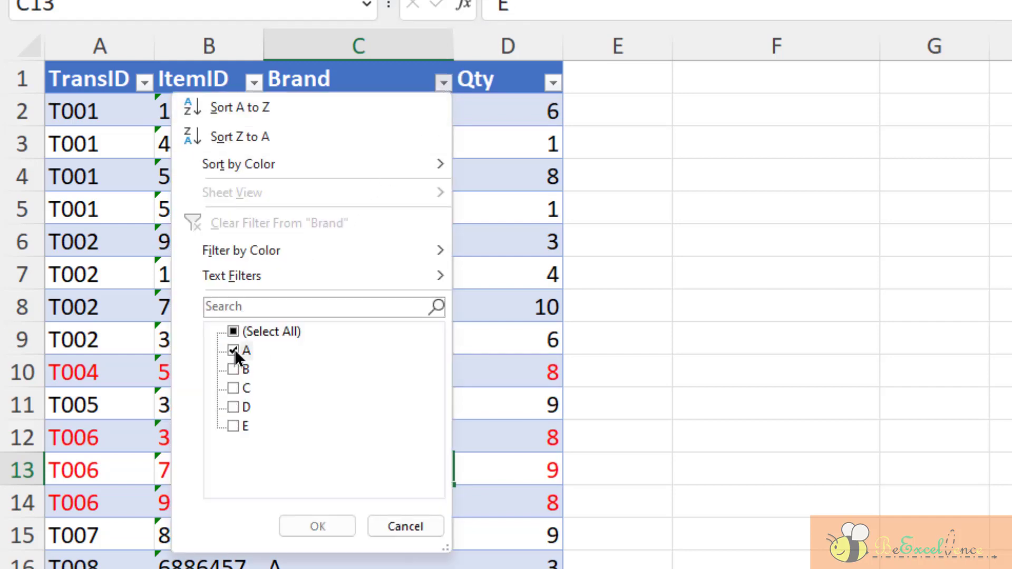
click(235, 369)
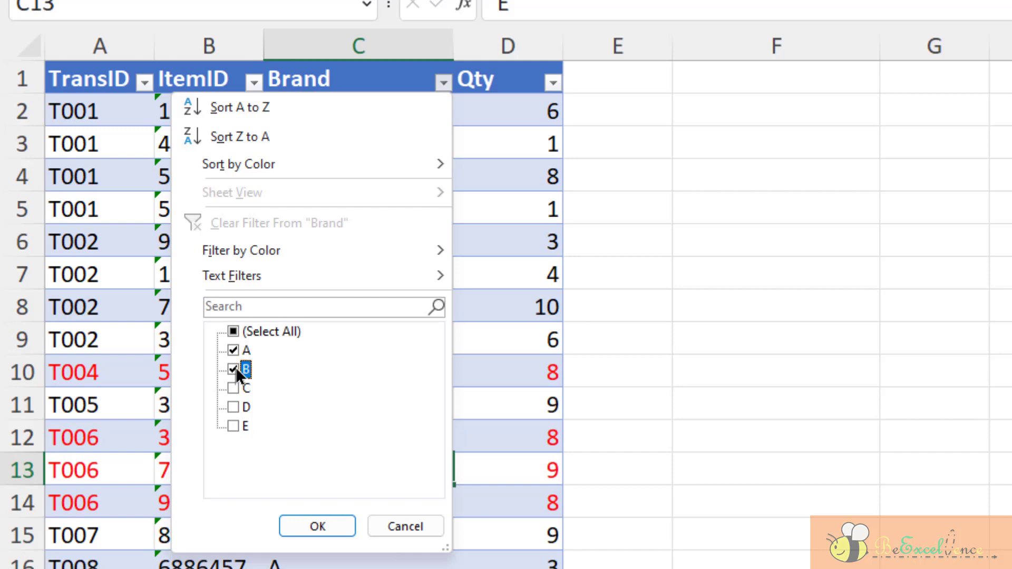
click(333, 525)
click(36, 270)
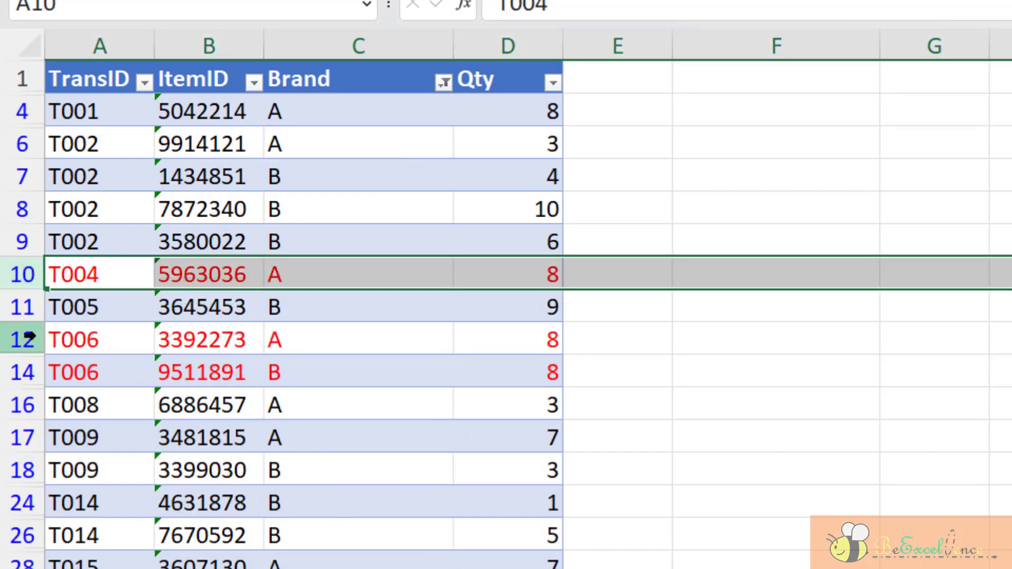
drag(34, 337, 39, 372)
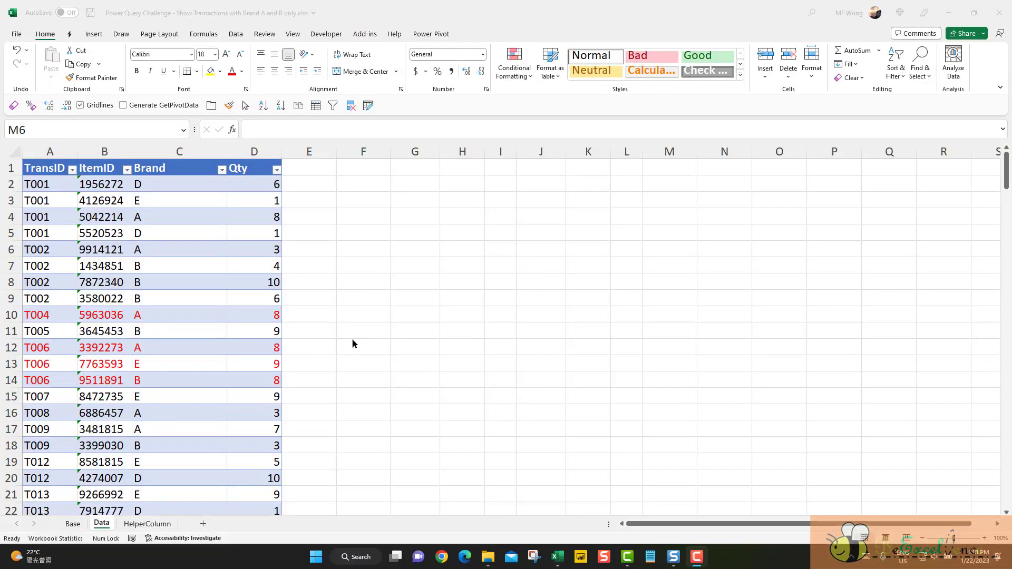
Step: Load the transaction table from the Data sheet into the Power Query Editor
click(199, 251)
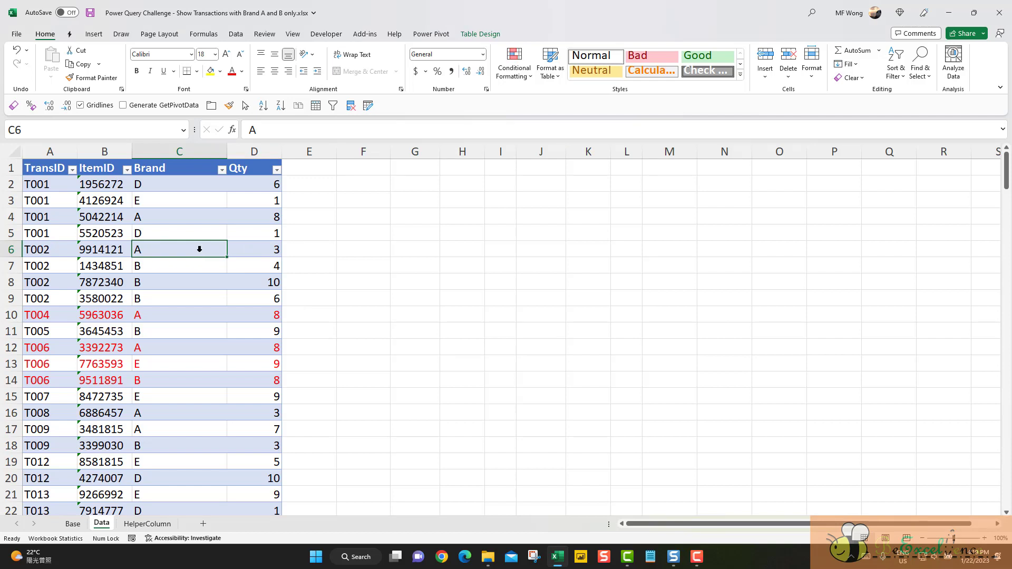
click(232, 34)
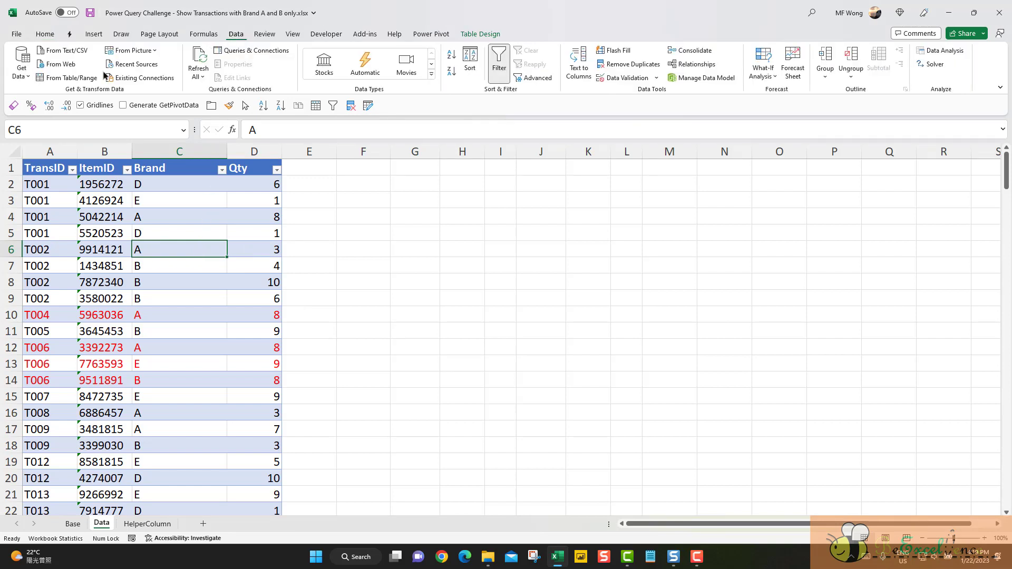
click(83, 78)
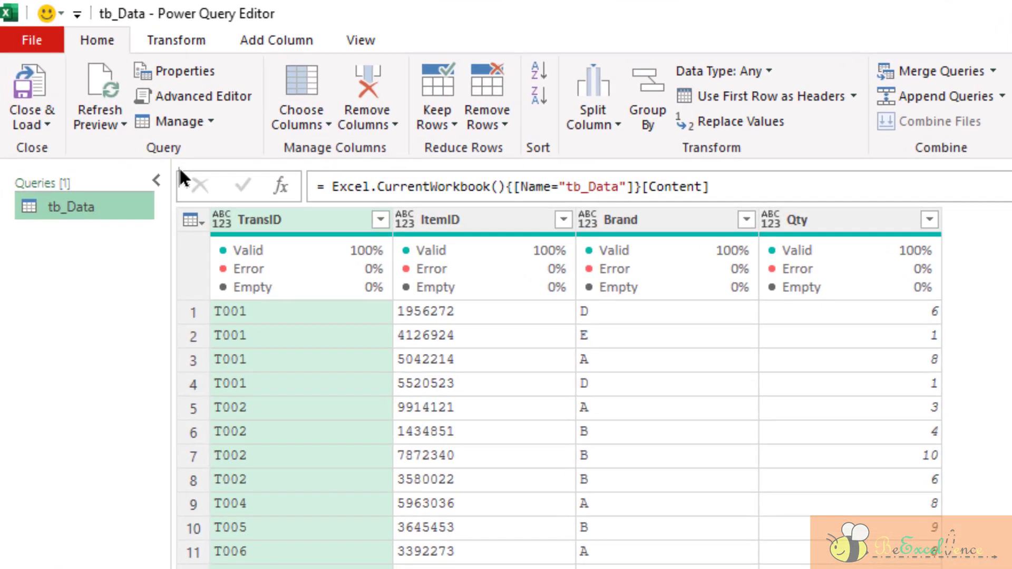
Step: Rename the tb_Data query as Base
right_click(109, 205)
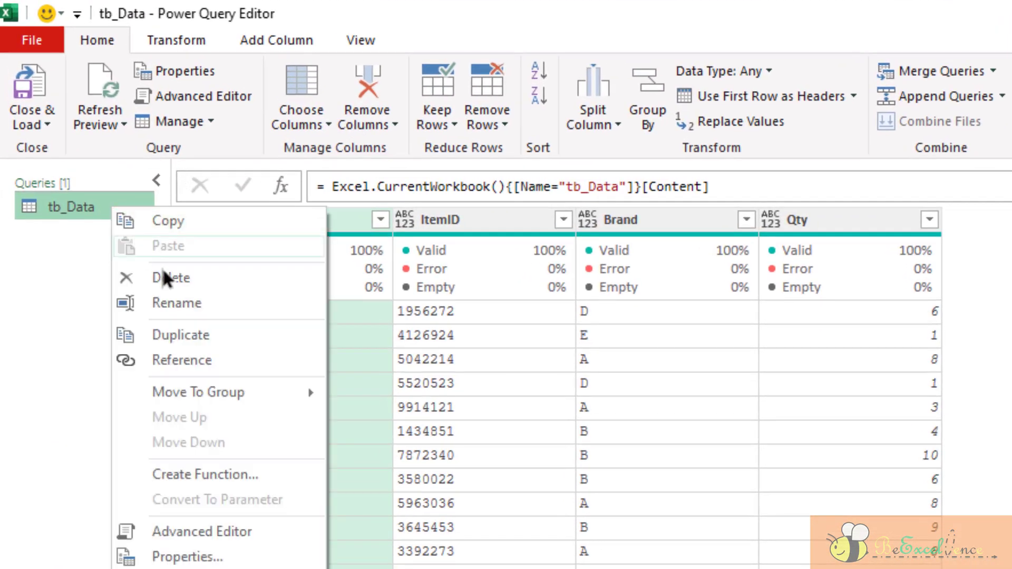
click(188, 302)
text(Base)
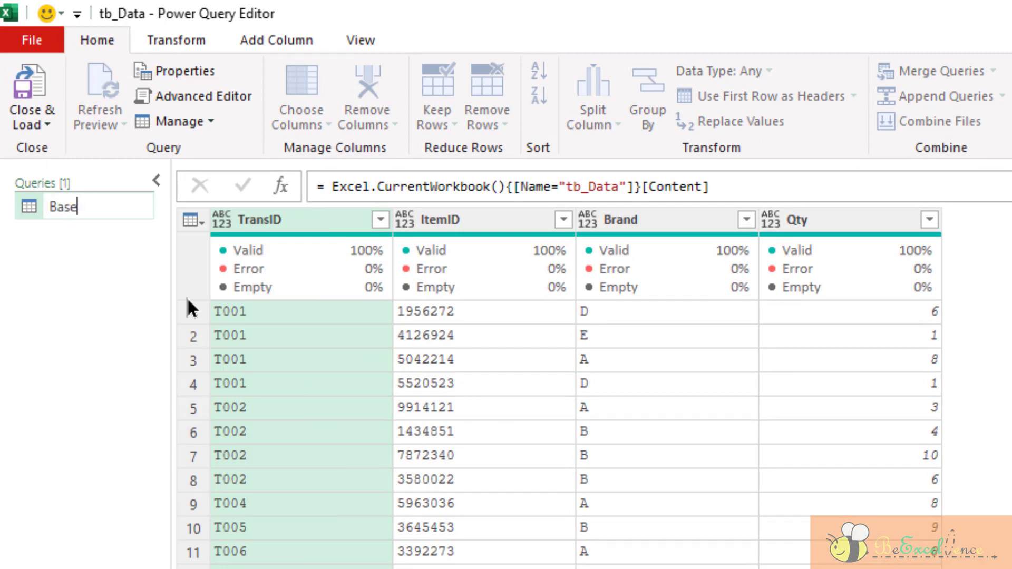
key(Return)
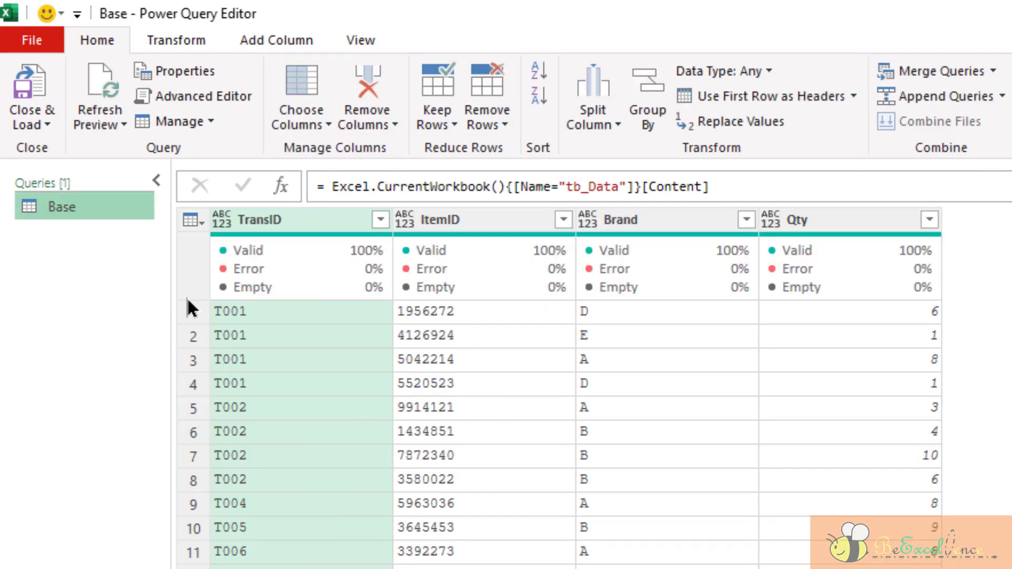
Step: Set the data type of the TransID, ItemID and Brand columns to Text
shift+click(641, 220)
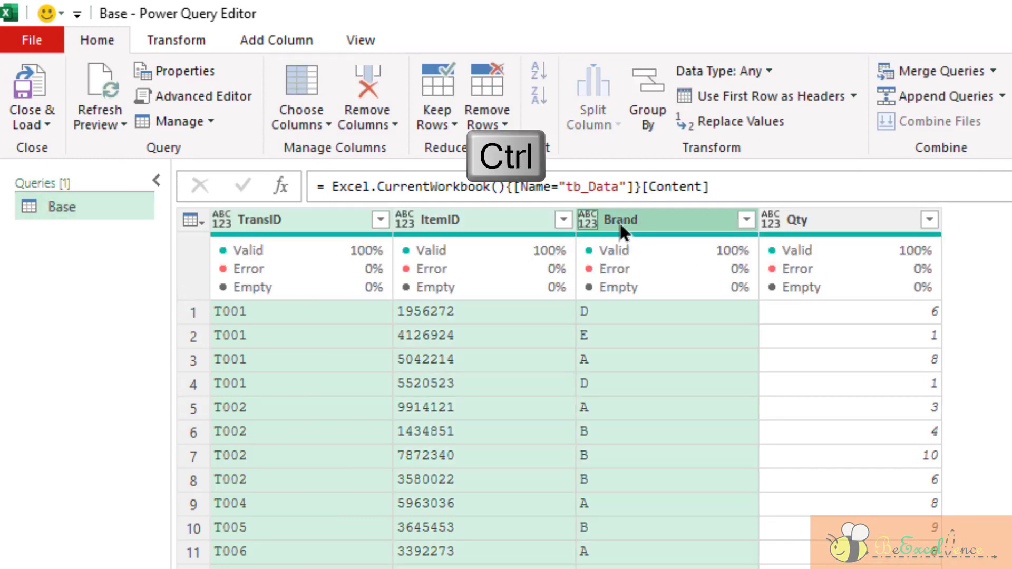
click(589, 222)
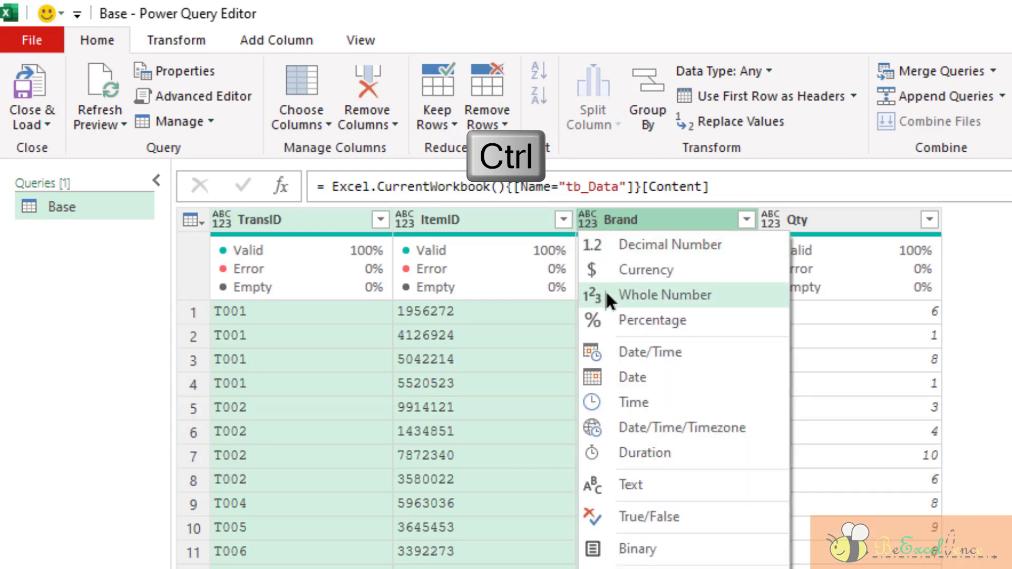
click(650, 485)
Step: Set the data type of the Qty column to Whole Number
click(823, 218)
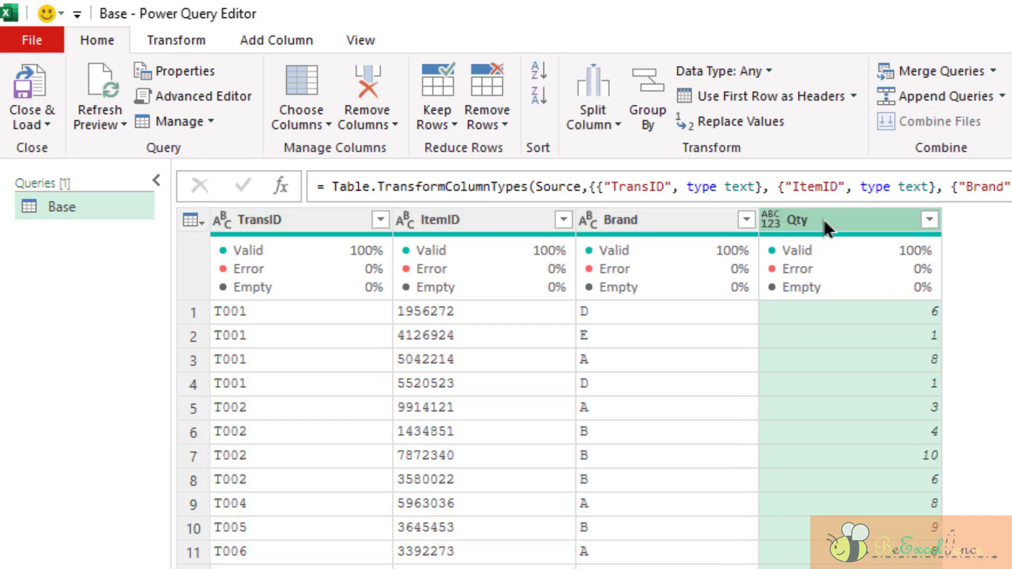
click(771, 218)
click(861, 297)
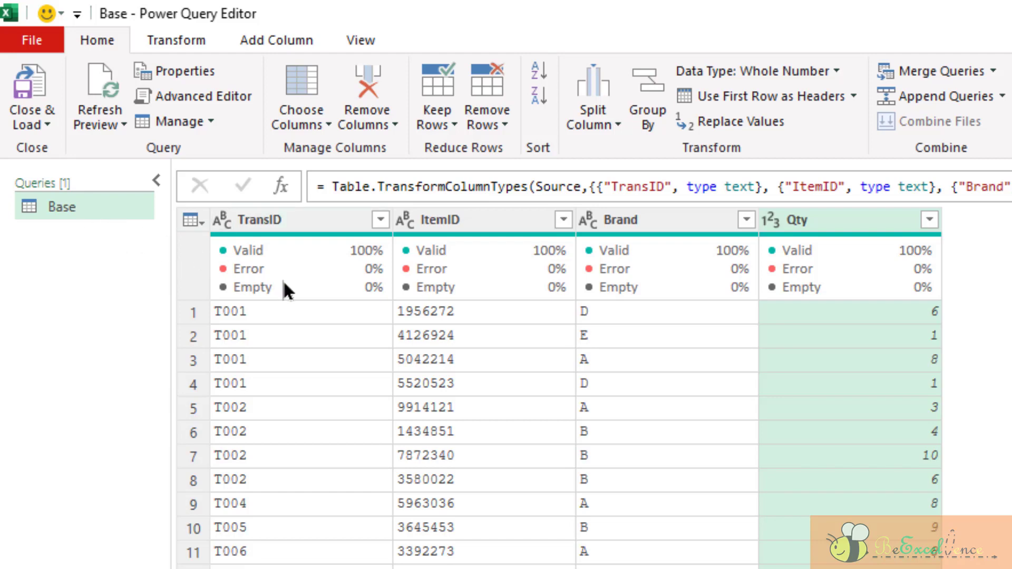
Step: Duplicate the Base query and rename the copy as Result
mouse_move(284, 286)
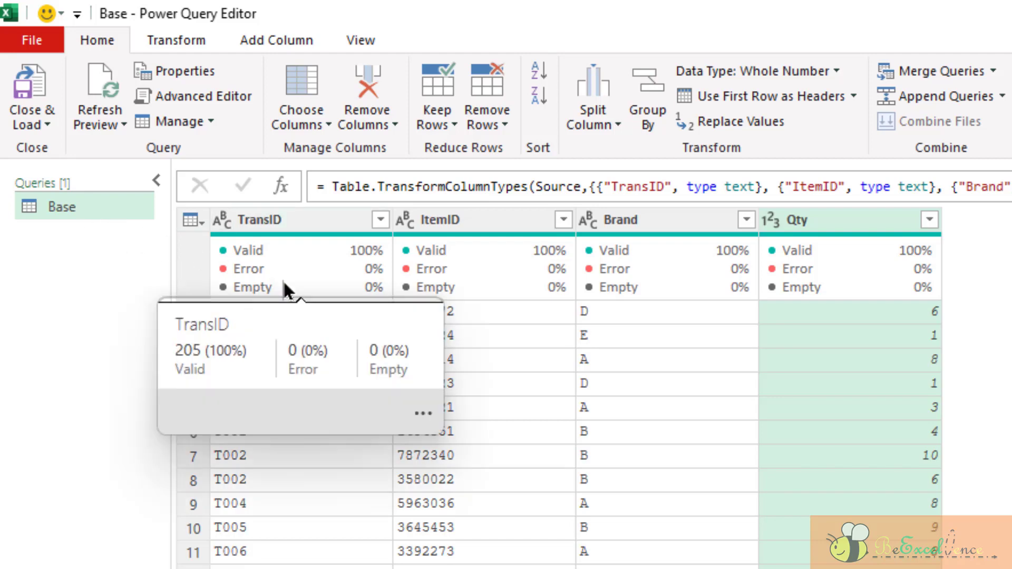
right_click(84, 210)
click(168, 332)
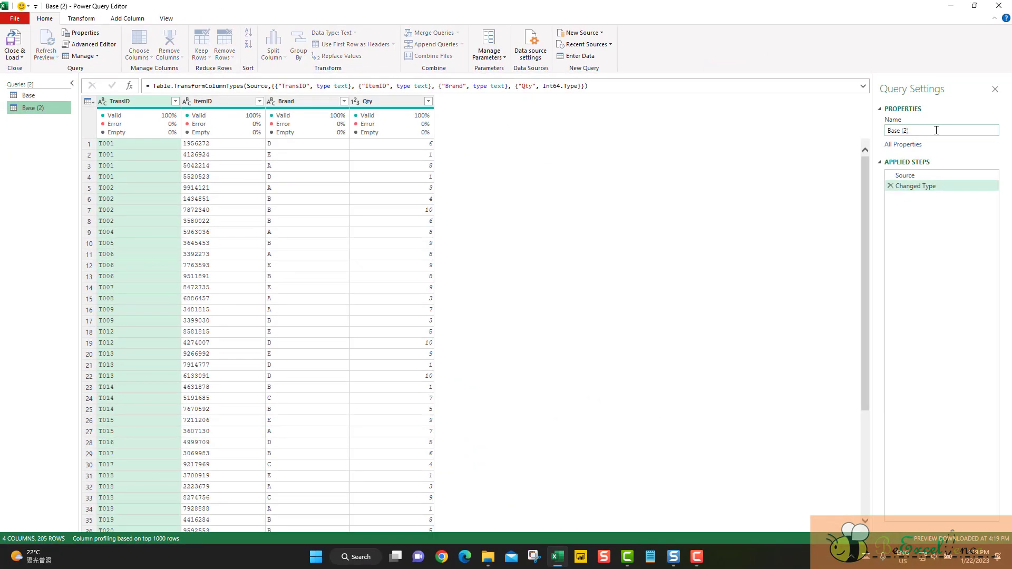
drag(936, 130, 870, 132)
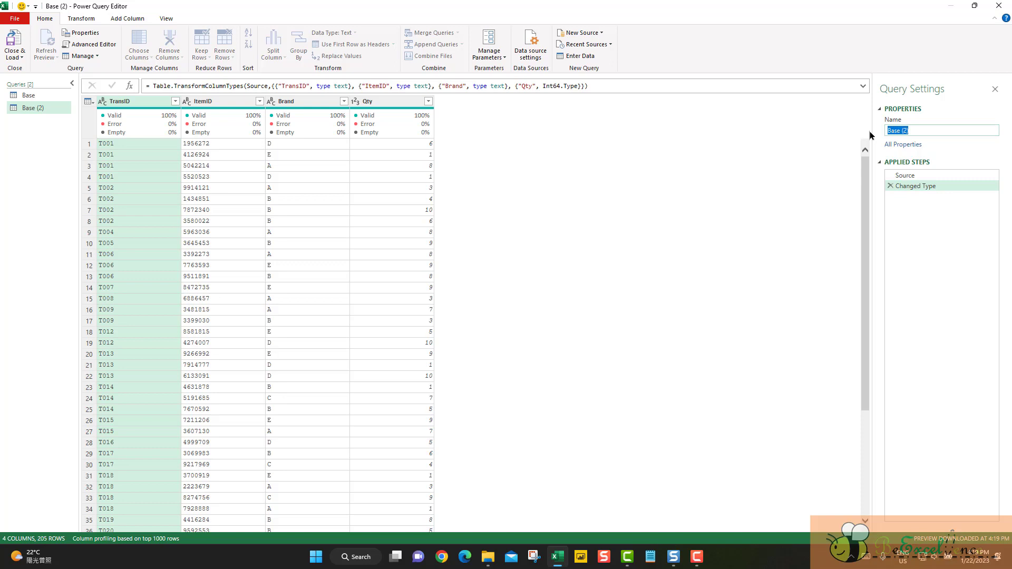
text(Result)
key(Return)
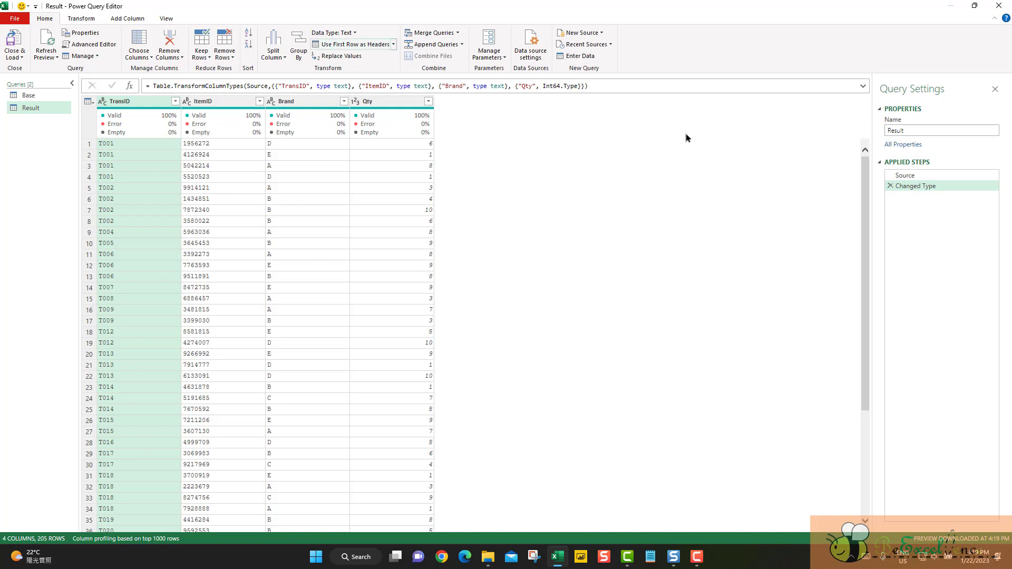
Step: Group the Result query by TransID using the All Rows operation, with Count as the new column name
click(133, 145)
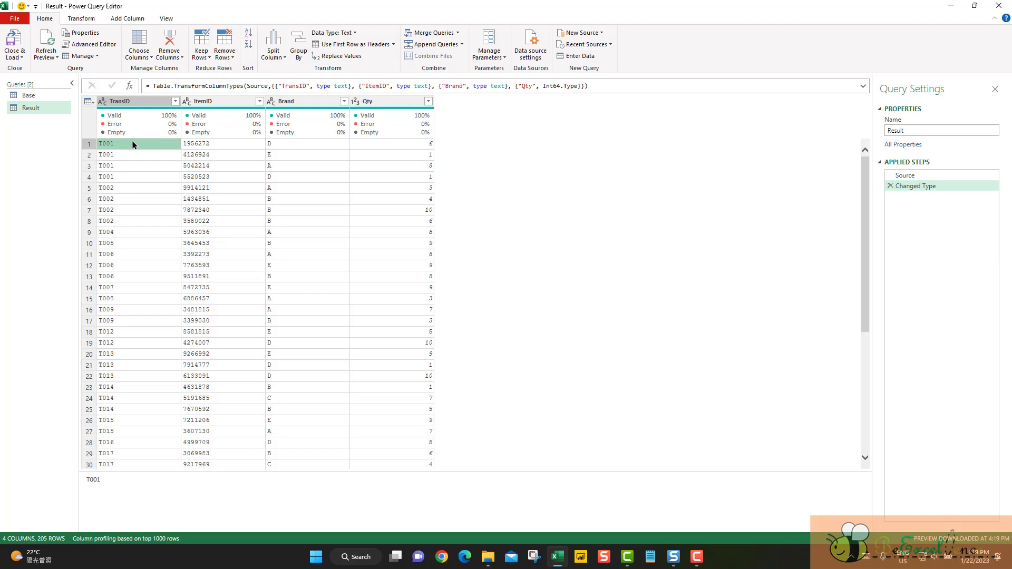
click(136, 103)
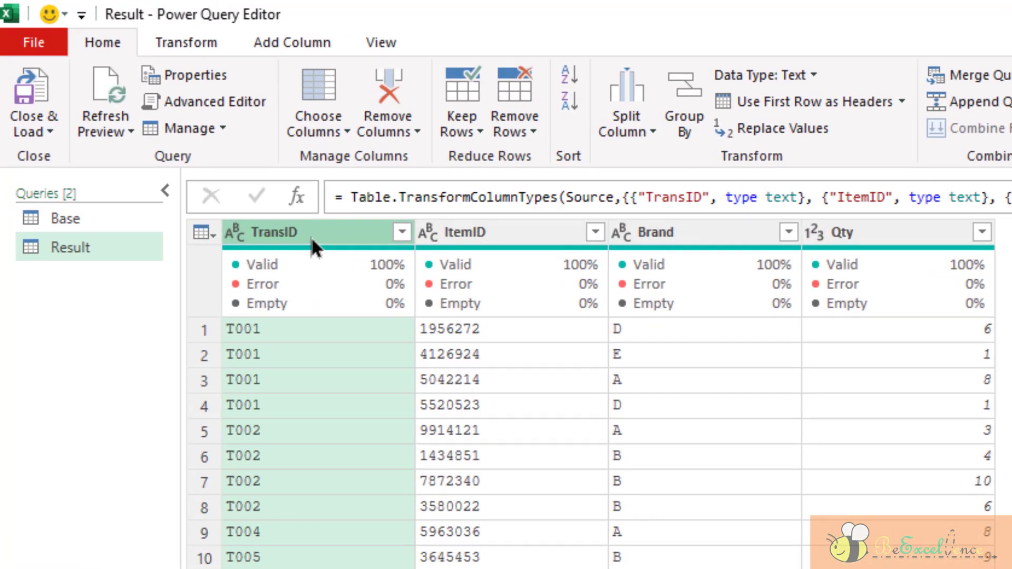
click(199, 44)
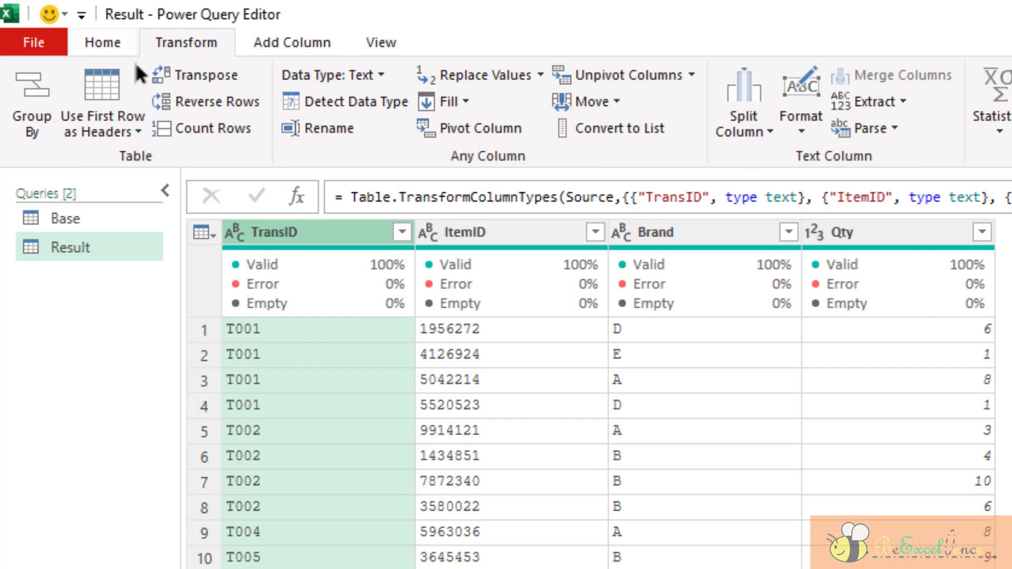
click(31, 103)
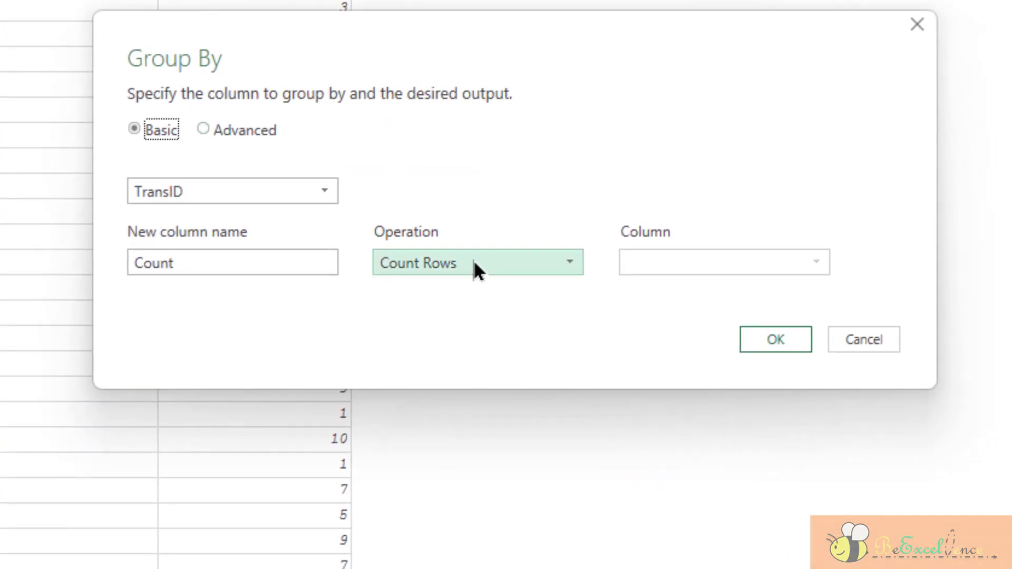
click(473, 257)
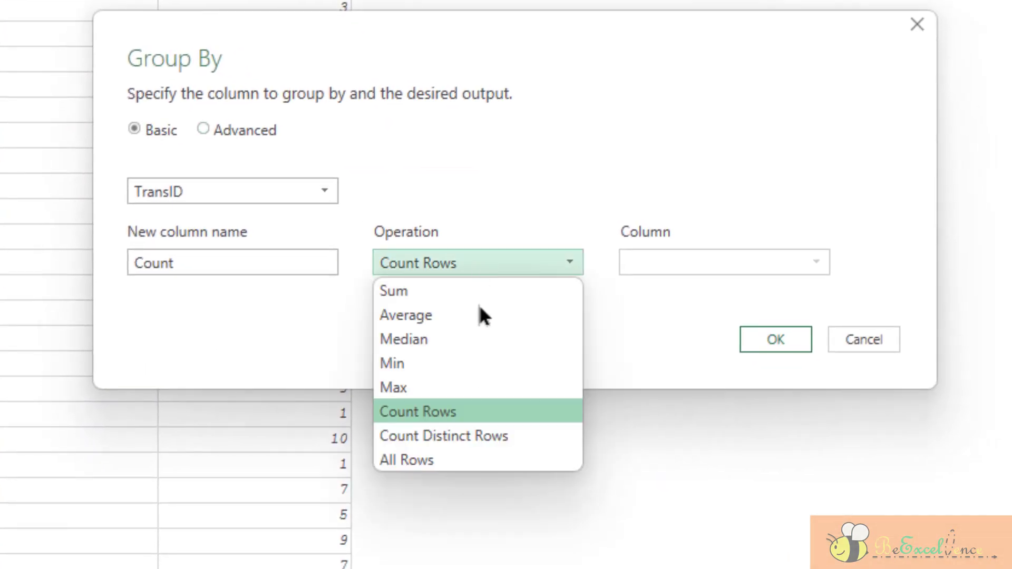
click(498, 462)
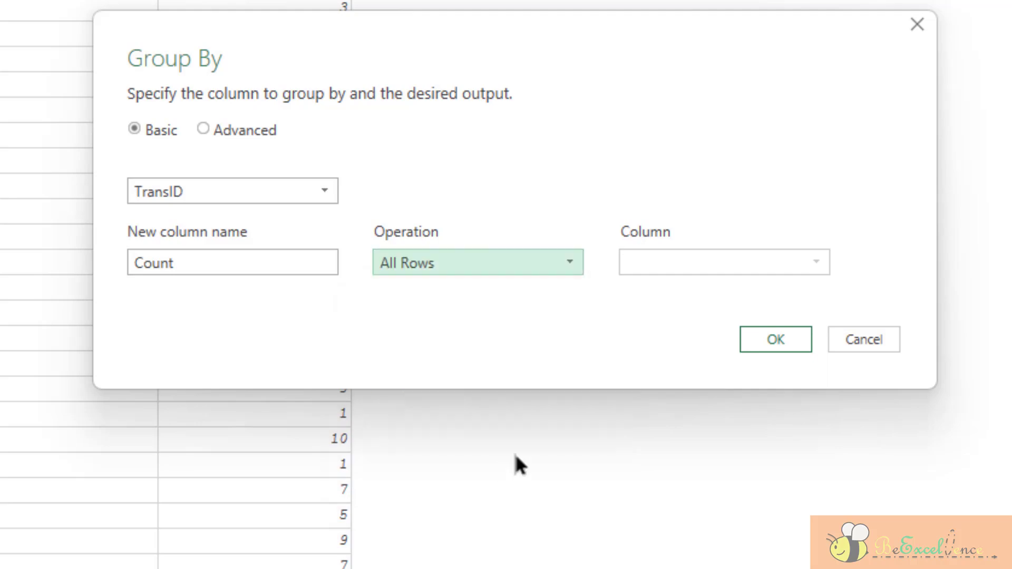
click(769, 343)
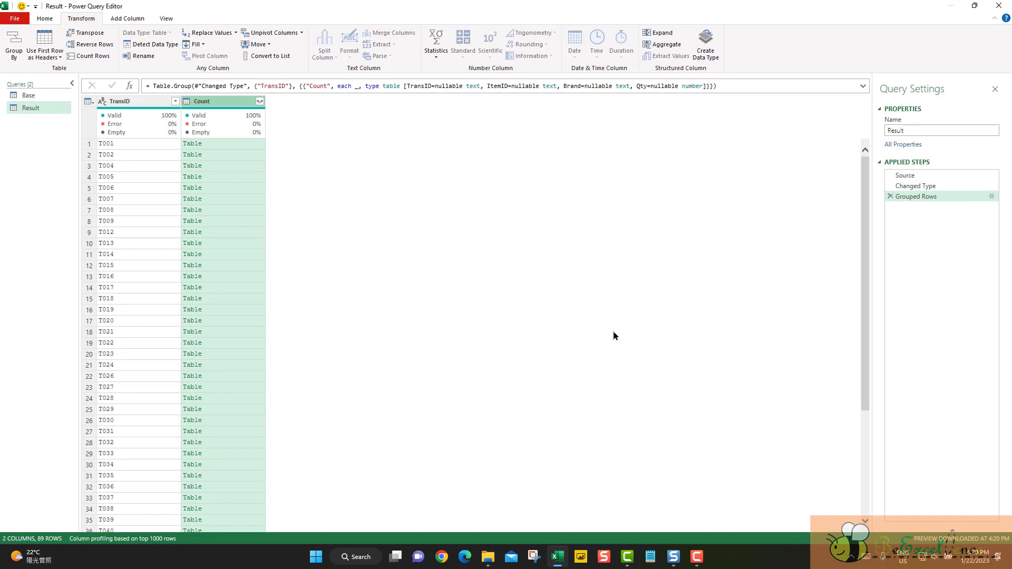
Step: Examine the grouped TransID values and preview the nested tables for T001, T002 and T004 in the Count column
click(118, 102)
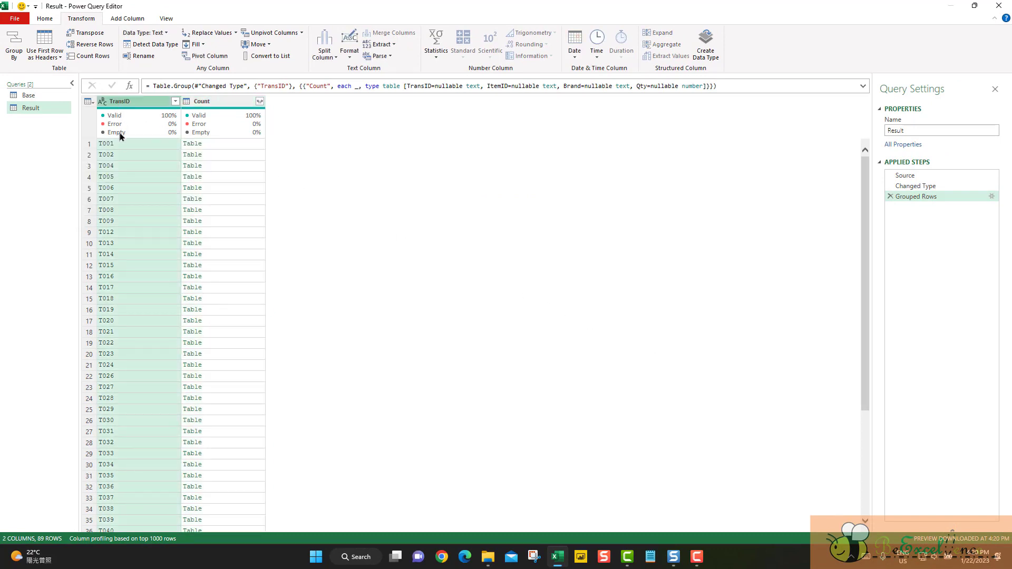
click(120, 145)
click(122, 154)
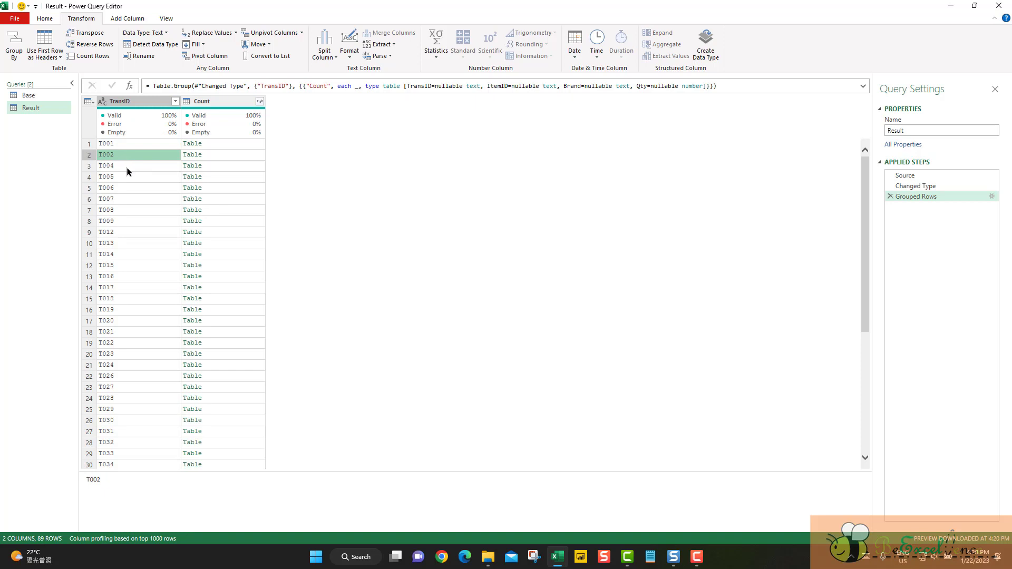
click(125, 167)
click(131, 181)
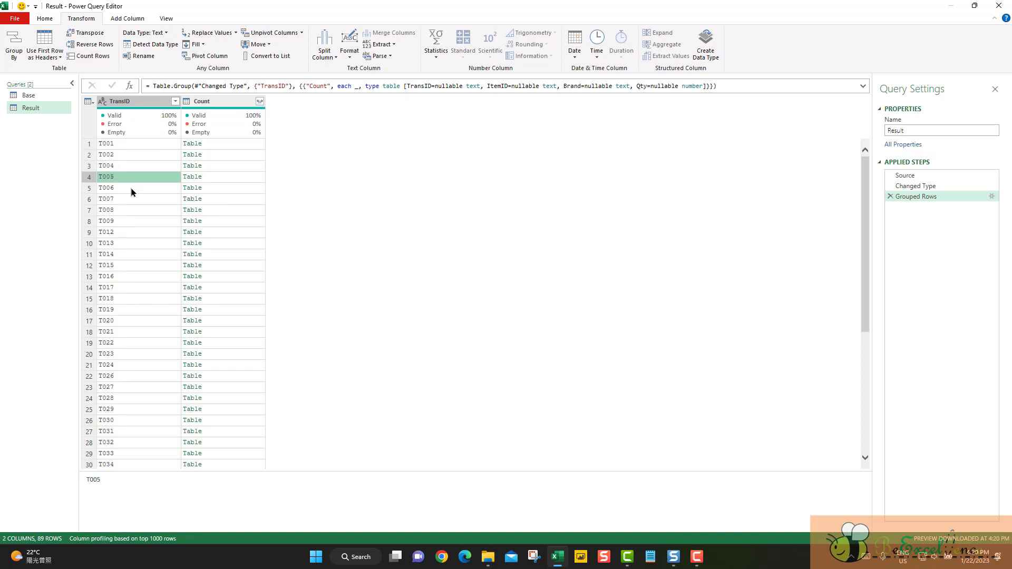
click(132, 188)
click(135, 203)
click(113, 140)
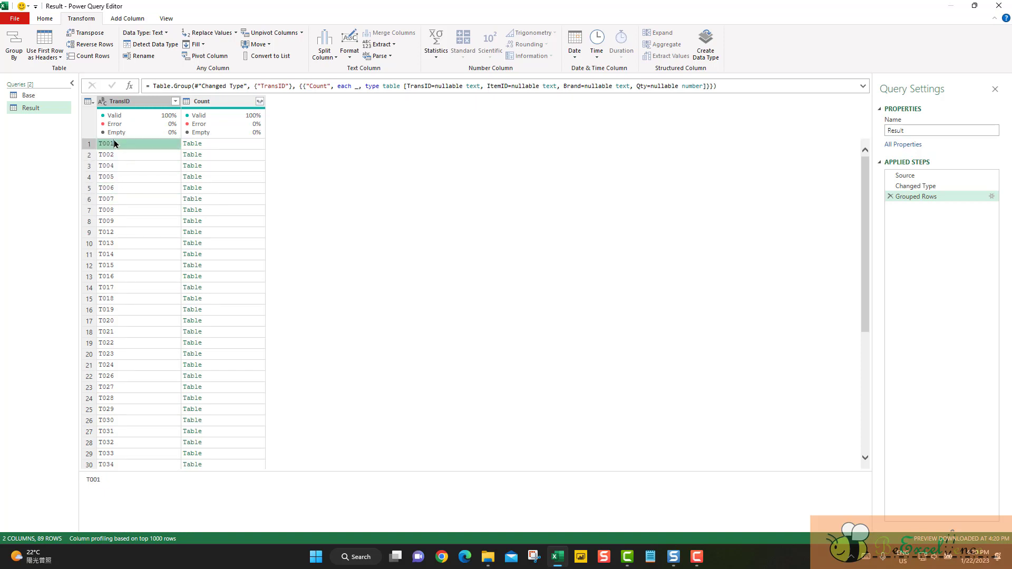
click(227, 146)
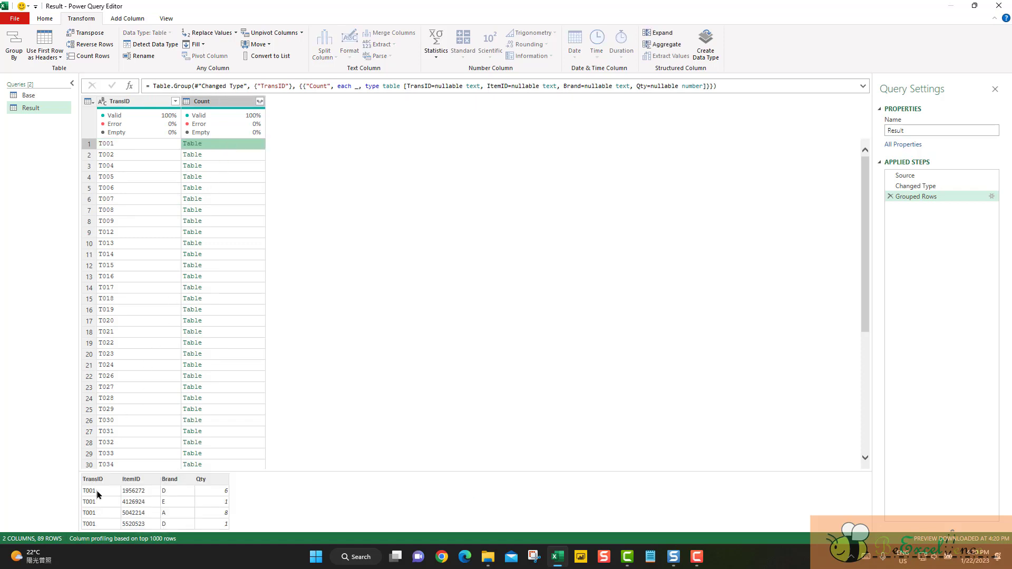
click(240, 153)
click(241, 167)
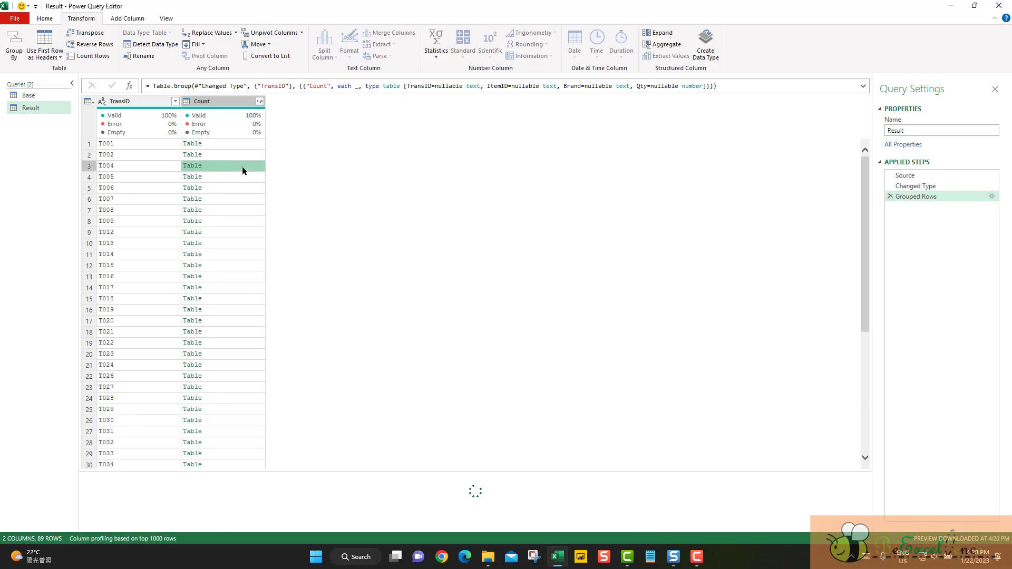
click(237, 145)
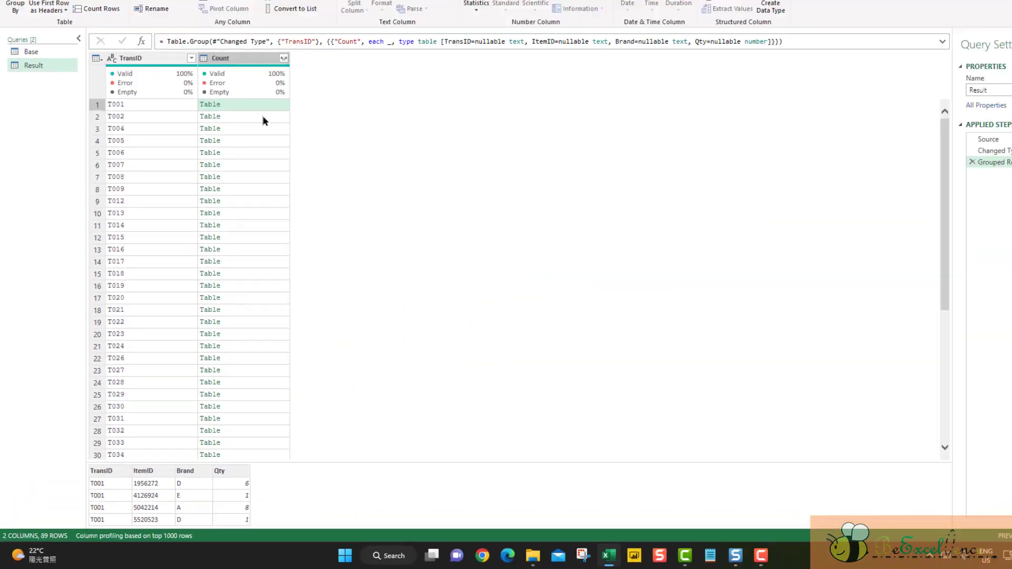
click(241, 154)
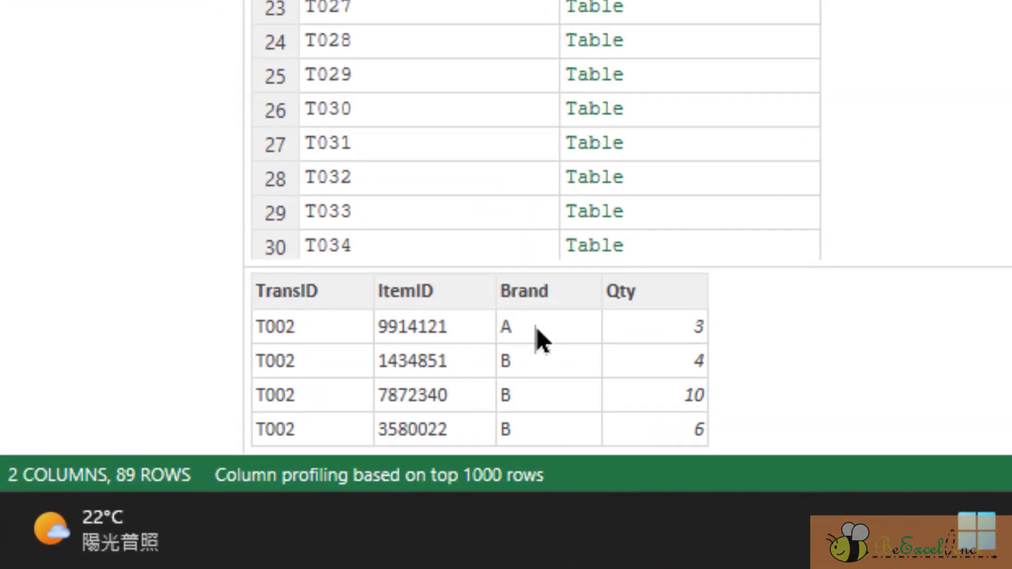
click(235, 167)
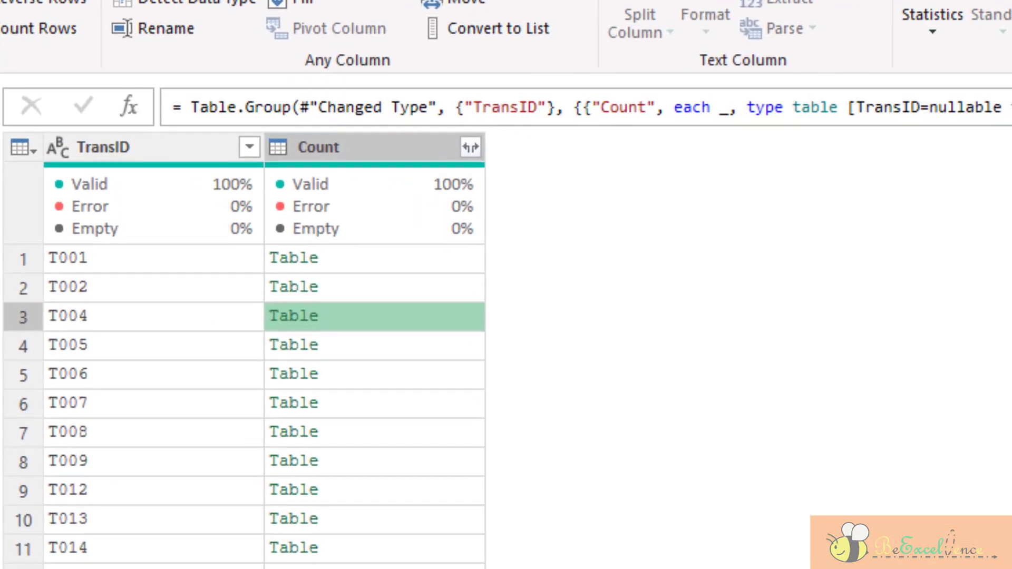
Step: Aggregate the nested tables in the Count column by Count of Brand, without the original column name as prefix
click(472, 147)
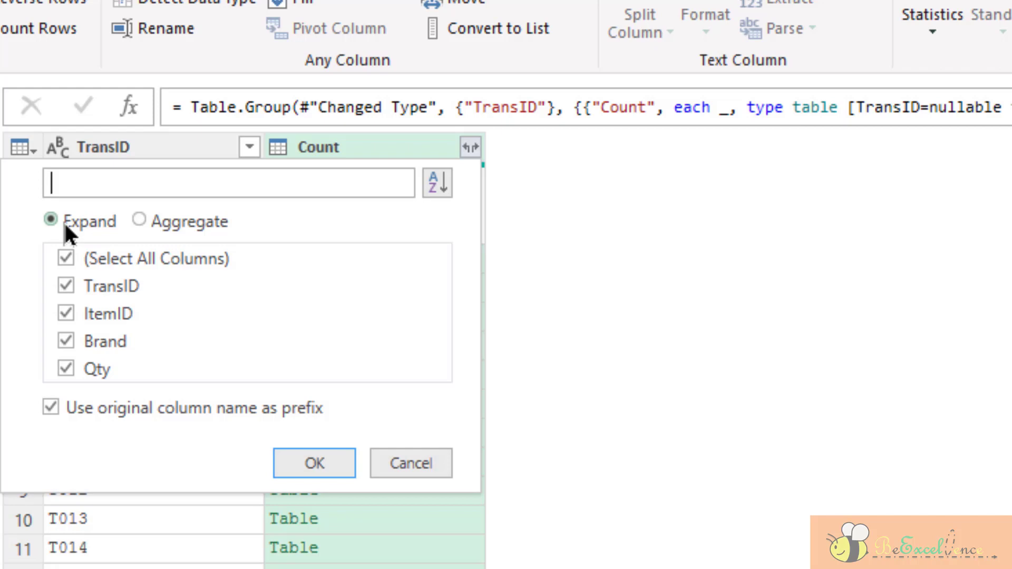
click(147, 221)
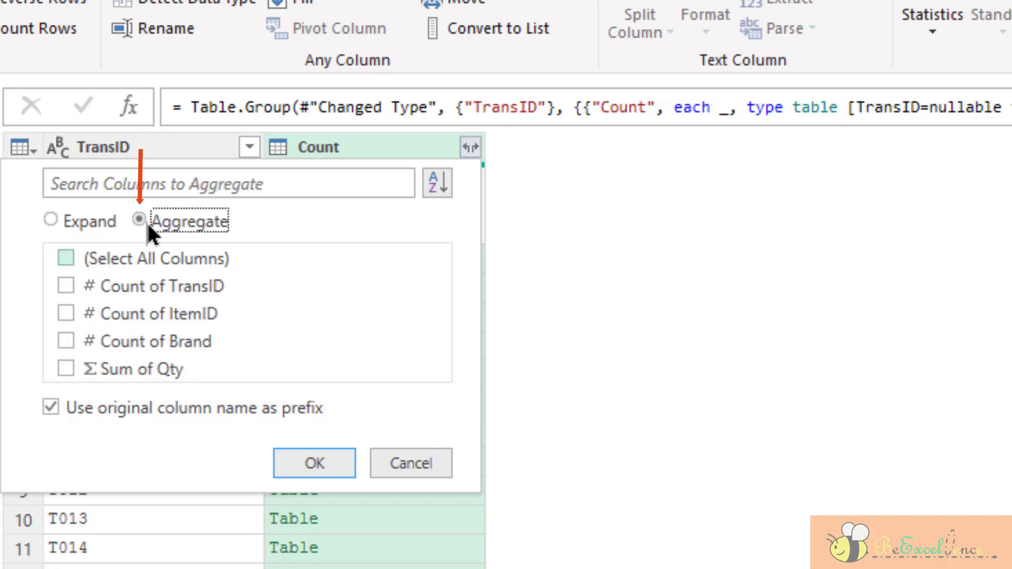
click(65, 341)
click(51, 405)
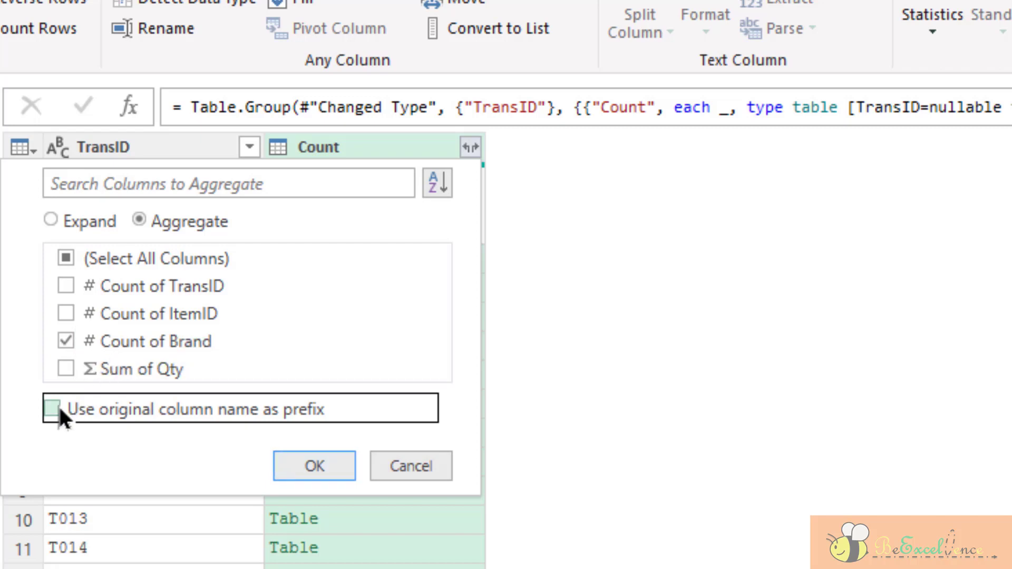
click(315, 462)
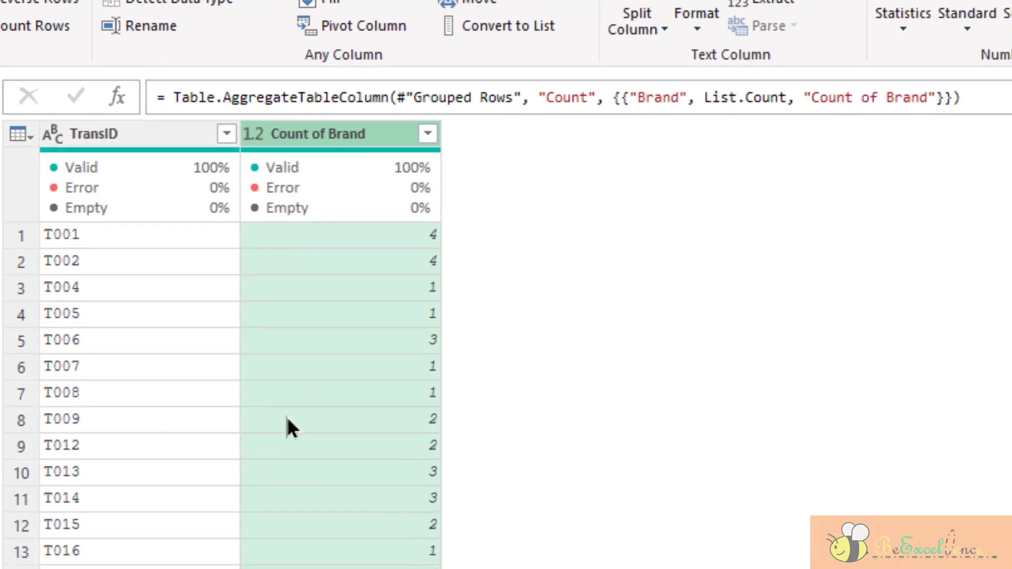
click(399, 239)
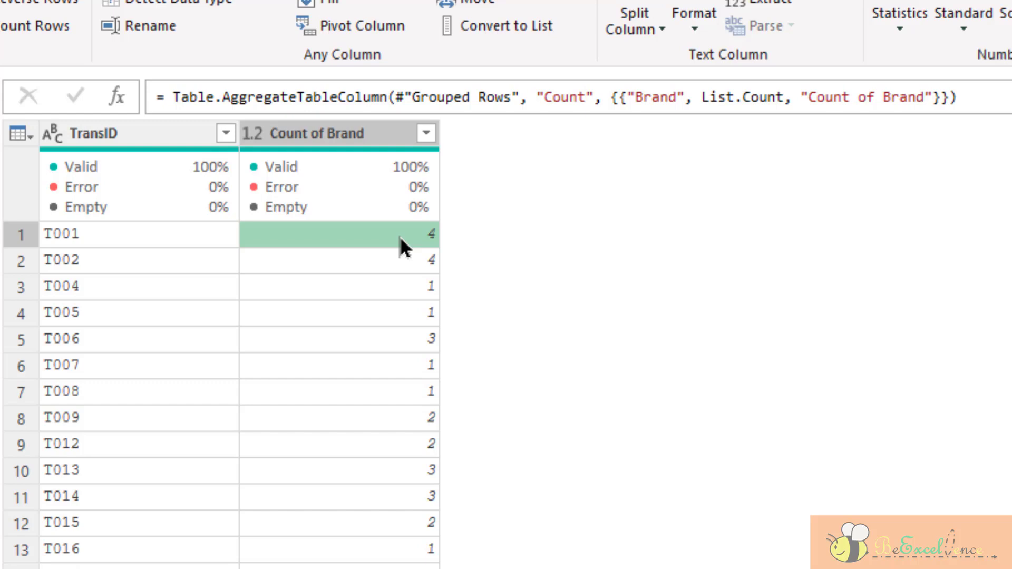
Step: Replace List.Count with List.Distinct in the Table.AggregateTableColumn formula of the Aggregated Count step
click(997, 101)
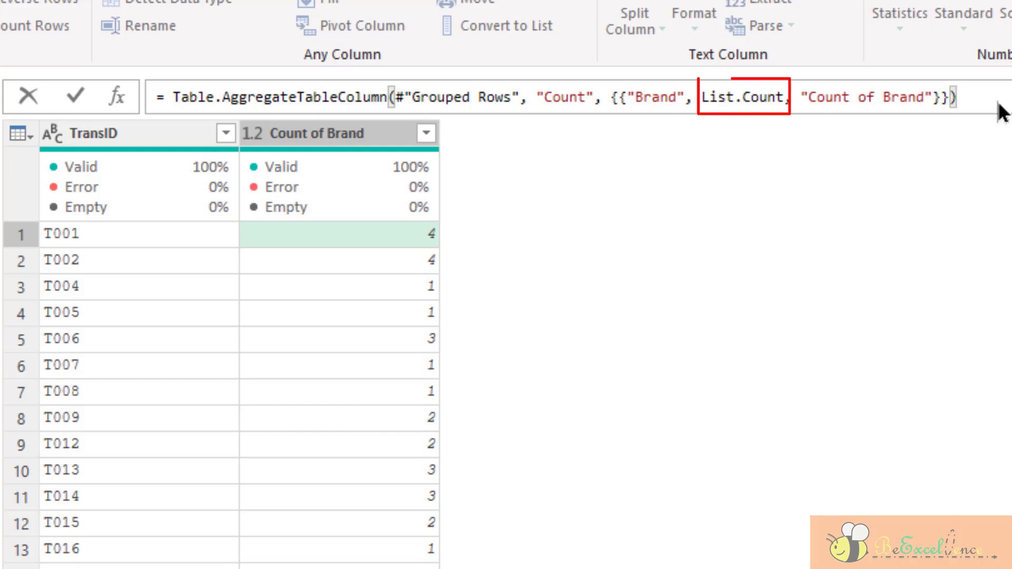
click(702, 96)
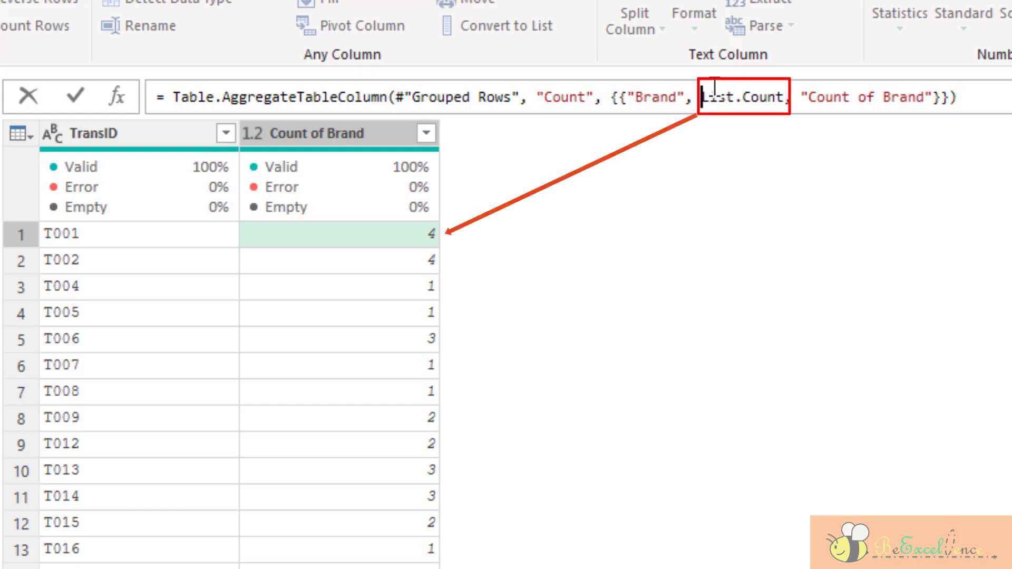
key(shift+Right)
key(shift+Right)
key(shift+Right)
key(shift+Right)
key(shift+Right)
key(shift+Right)
key(shift+Right)
key(shift+Right)
key(shift+Right)
key(shift+Right)
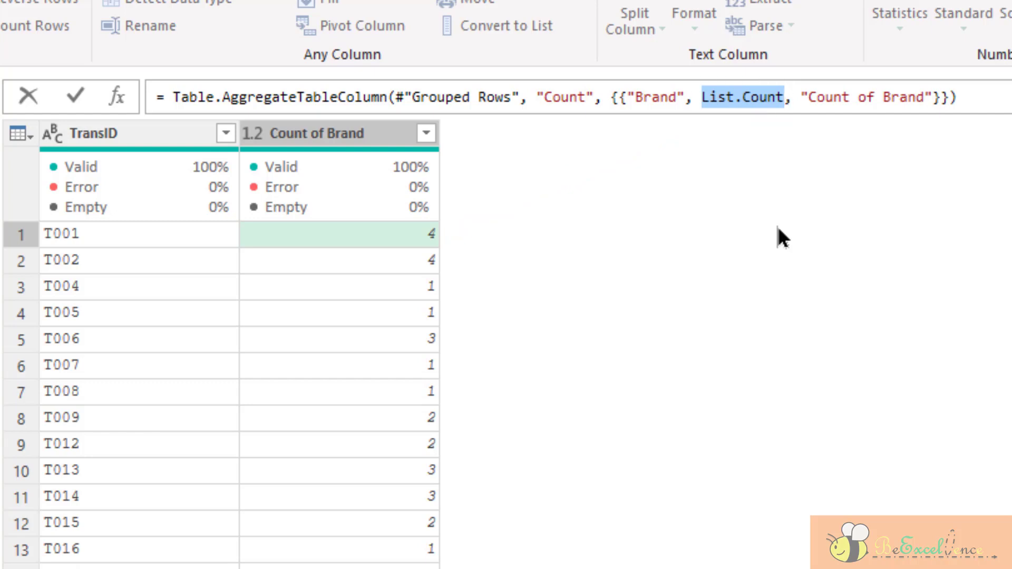
click(768, 97)
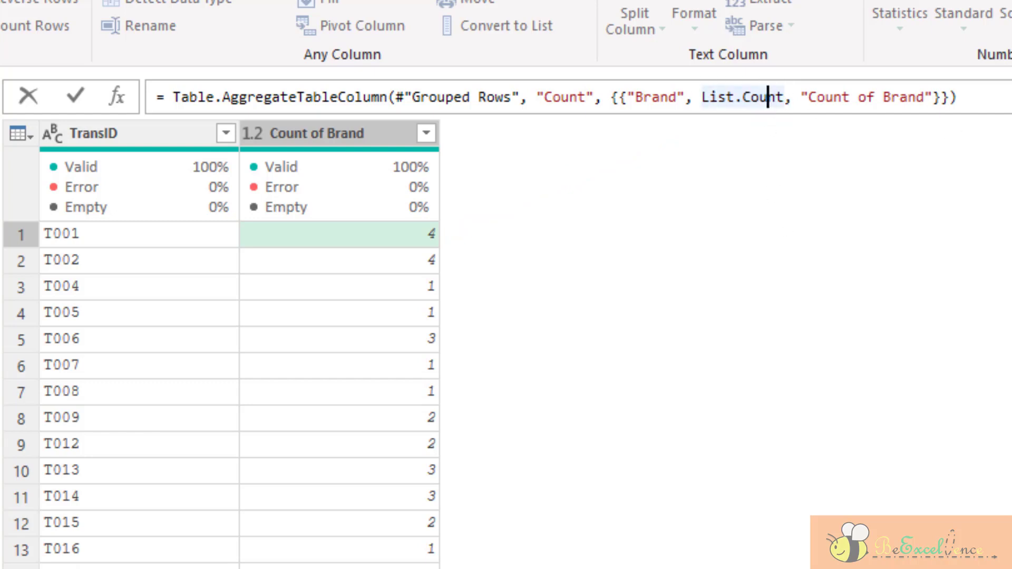
key(Right)
key(Right)
key(BackSpace)
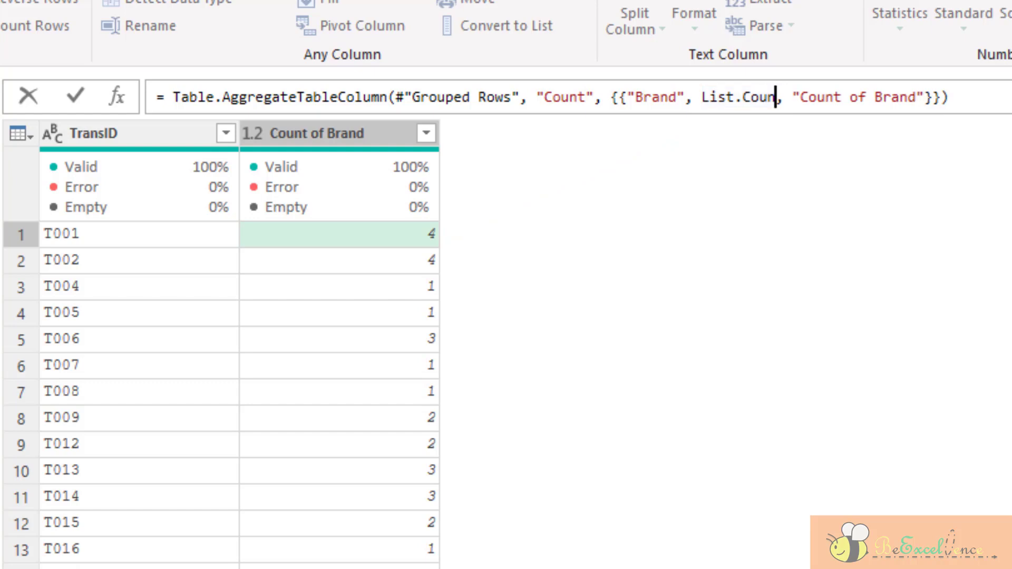
key(BackSpace)
key(BackSpace)
key(BackSpace)
key(BackSpace)
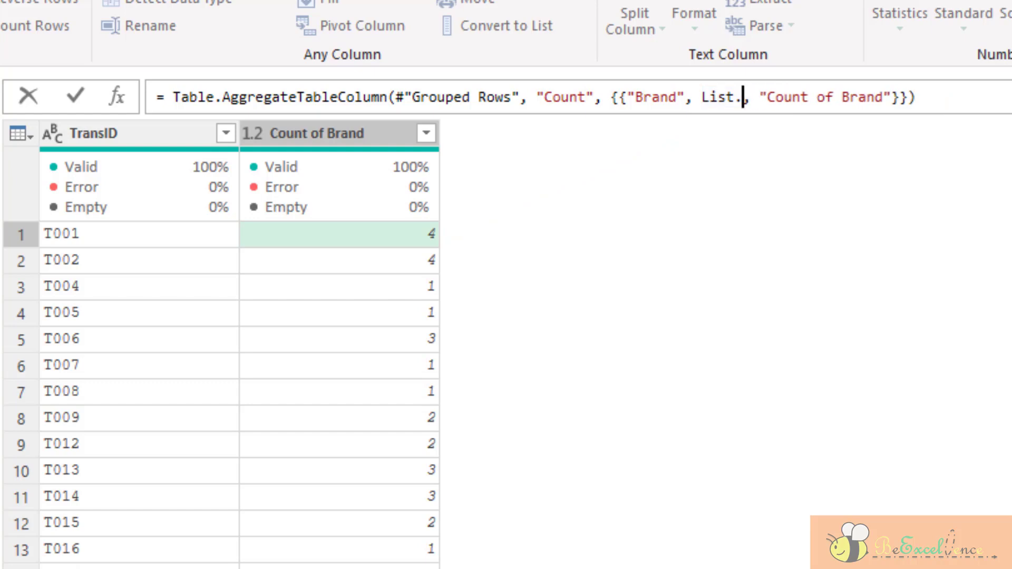
text(d)
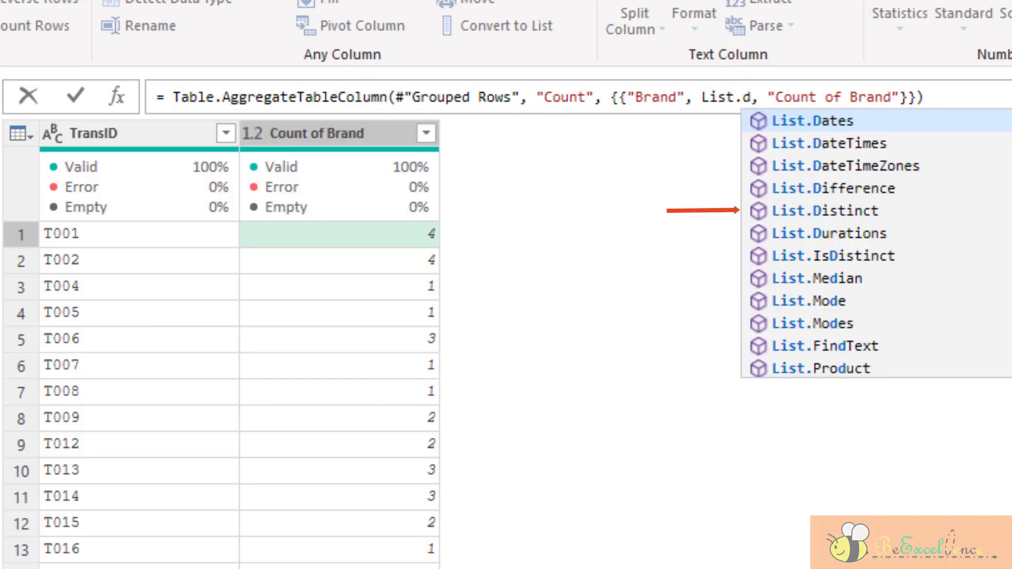
click(850, 211)
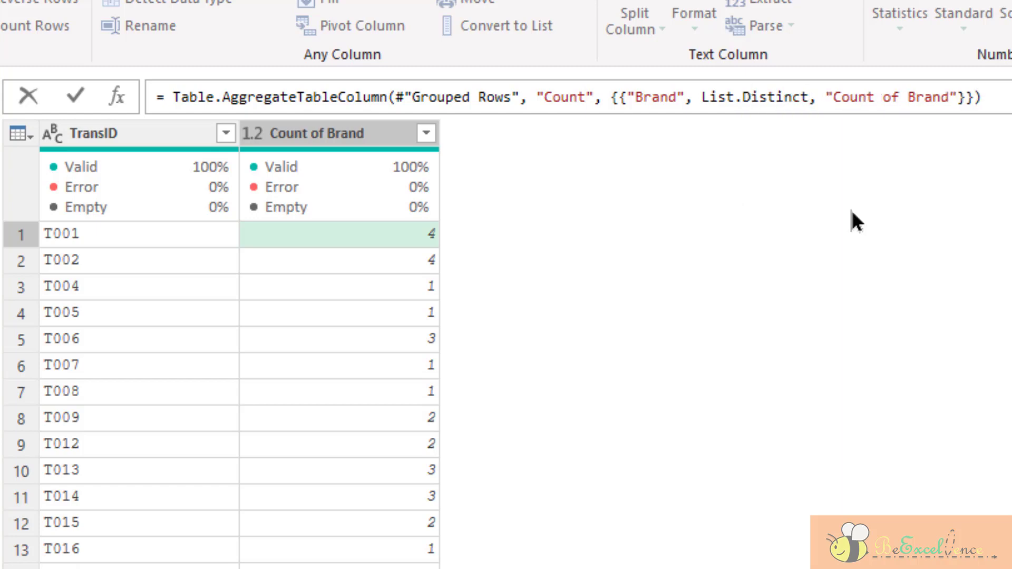
click(75, 101)
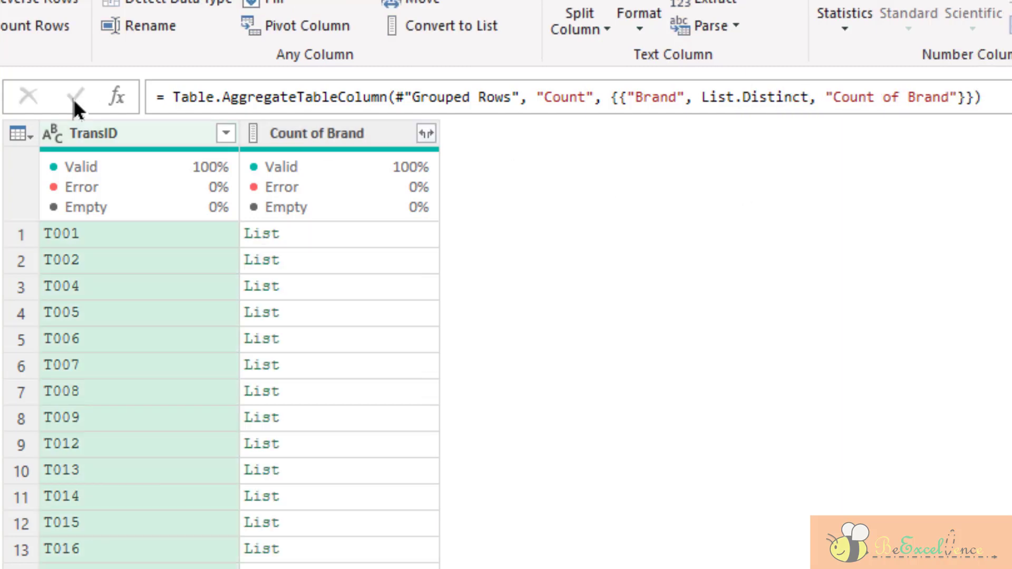
Step: Preview the distinct brand lists in the Count of Brand column for transactions T001 through T008
click(112, 233)
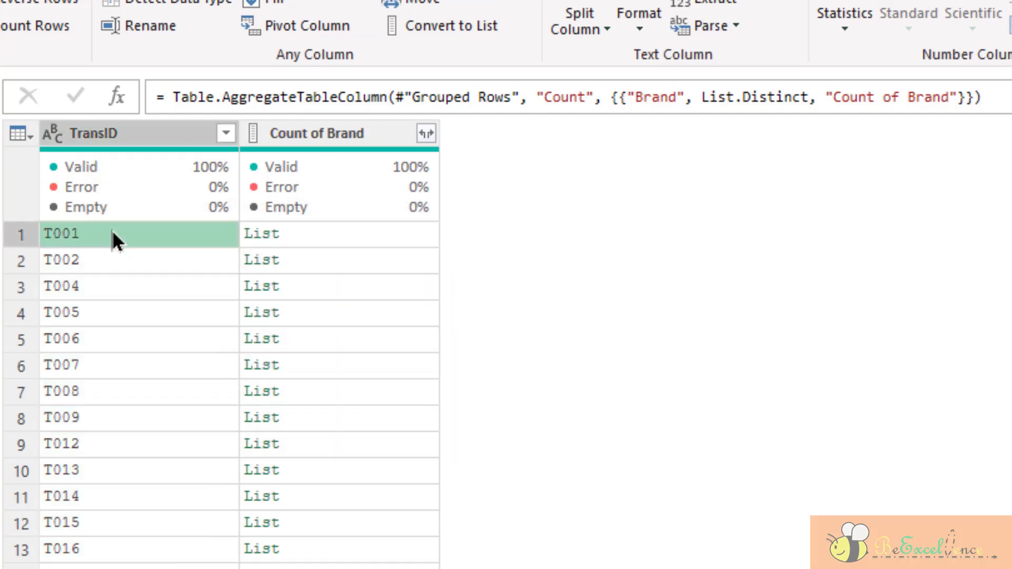
click(338, 234)
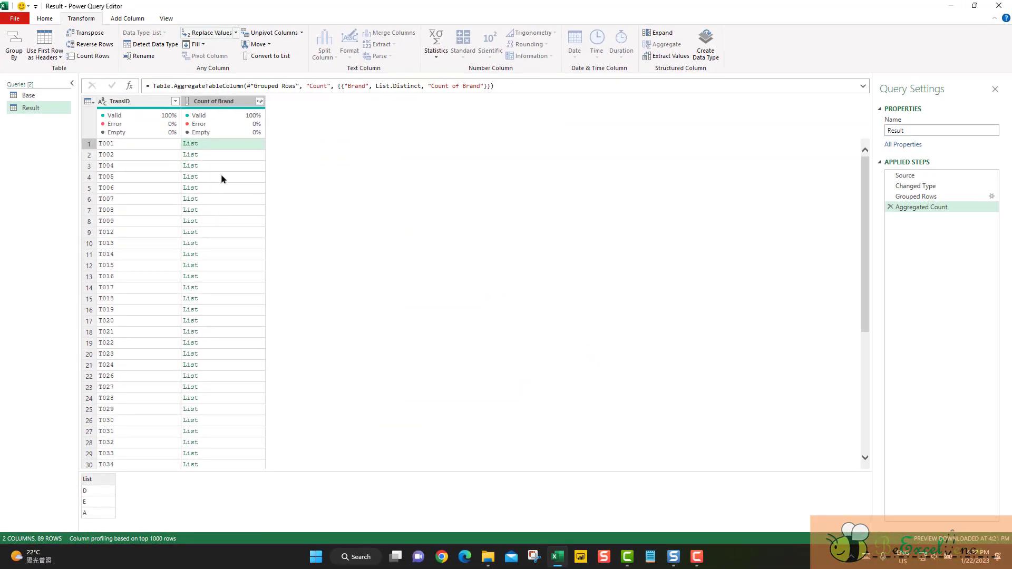
click(229, 154)
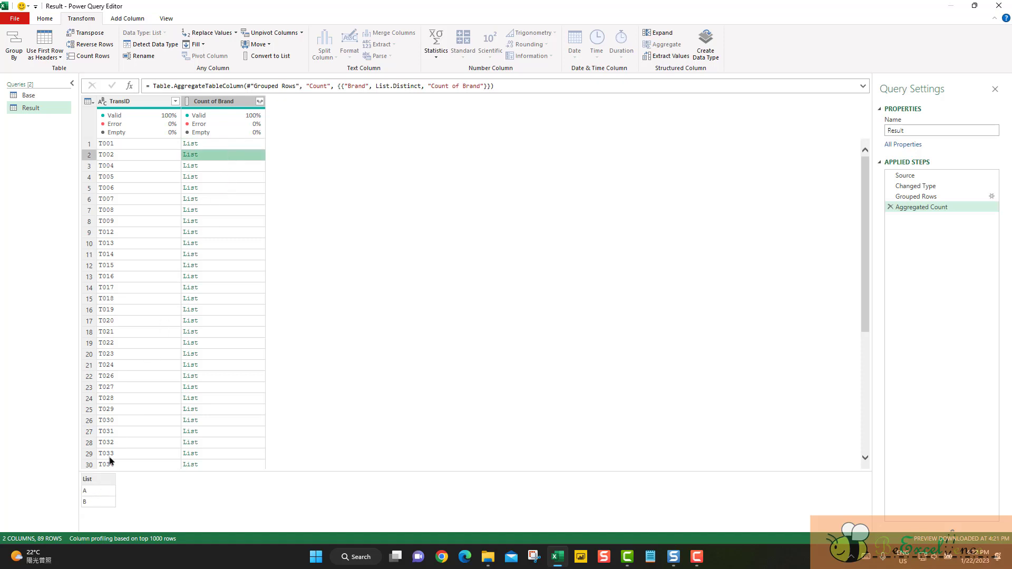
click(228, 166)
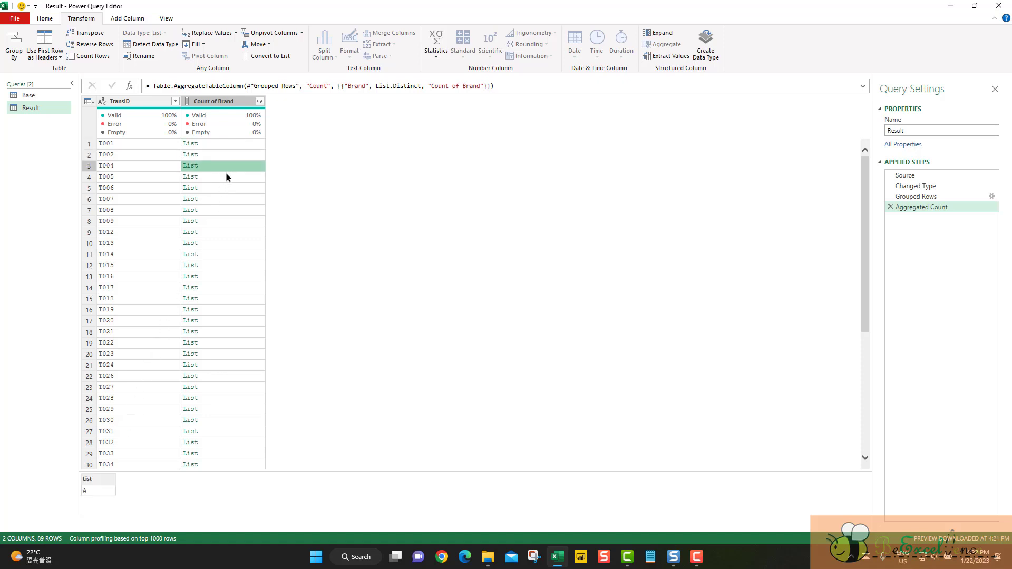
click(225, 174)
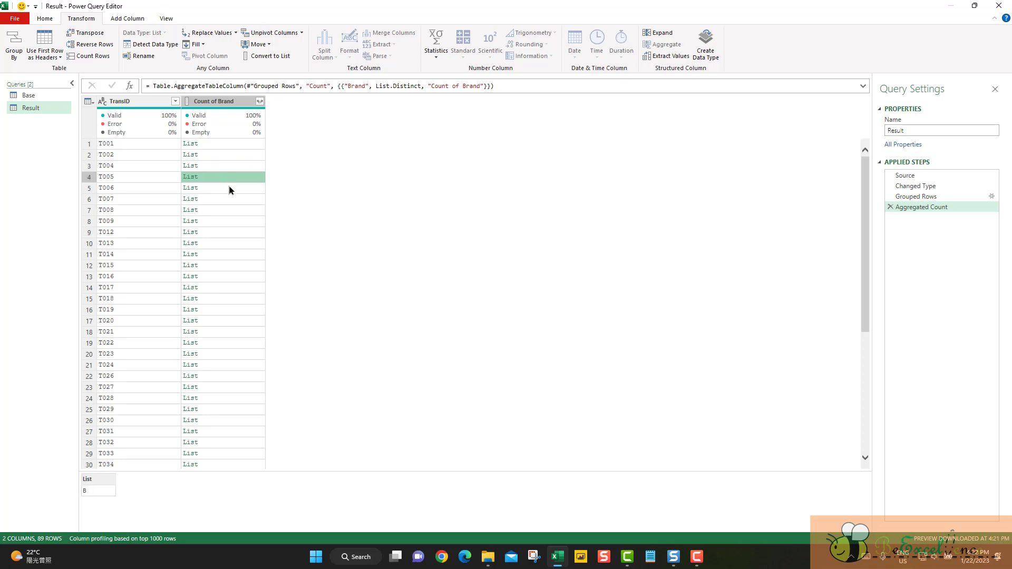
click(229, 188)
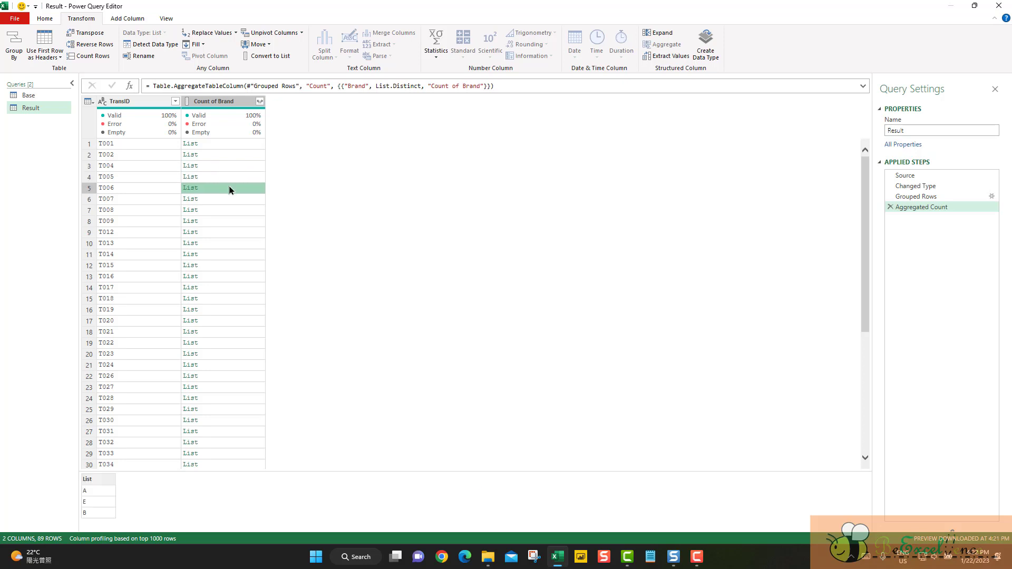
click(226, 196)
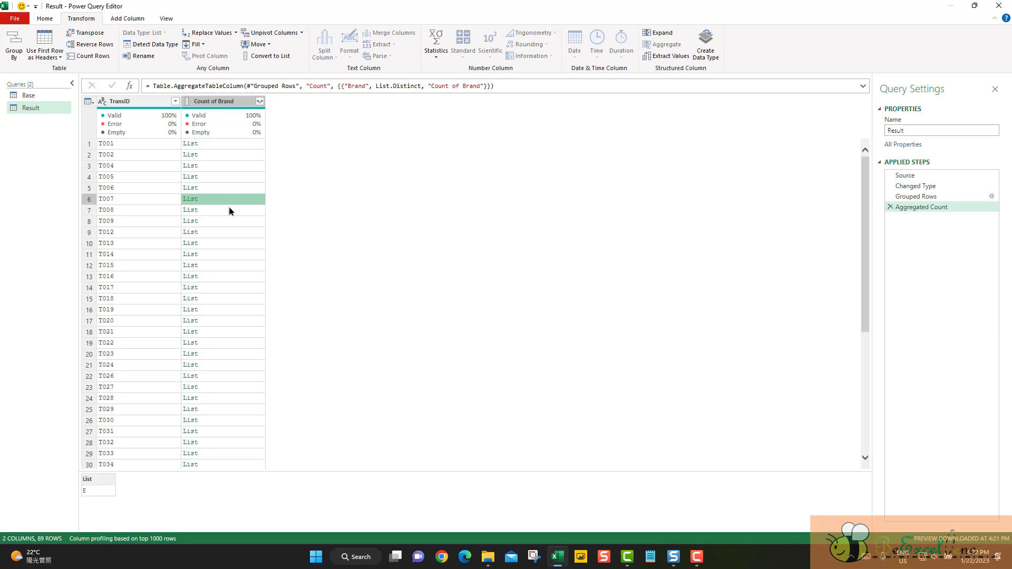
click(230, 212)
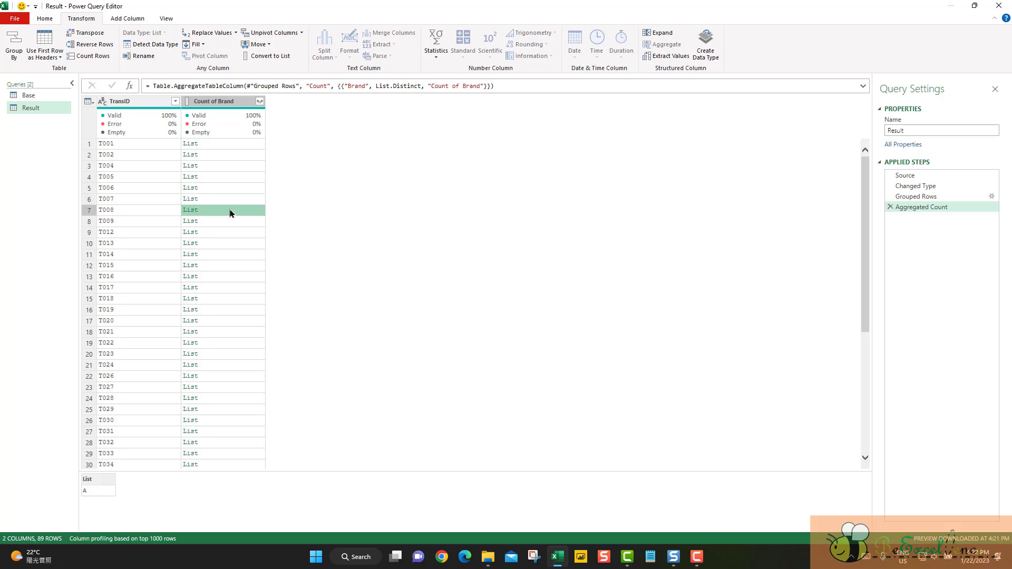
click(220, 145)
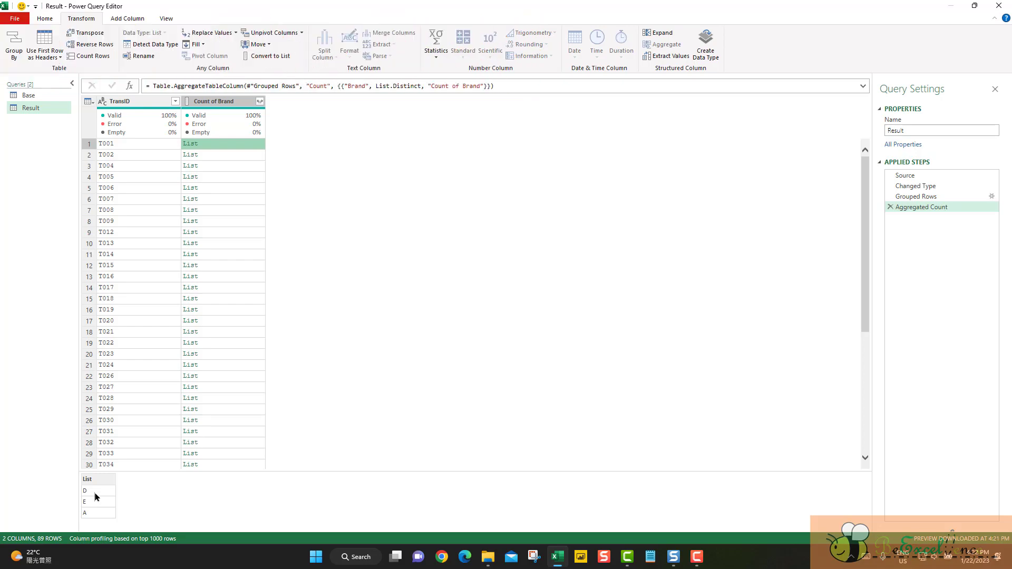
Step: Start a custom column in the Result query and name it SortedBrands
click(230, 99)
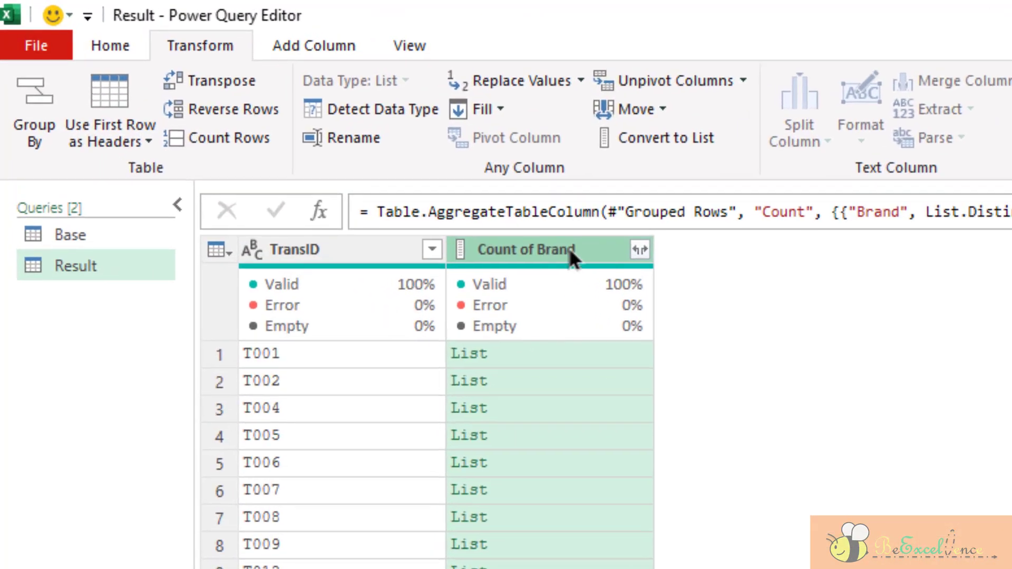
click(303, 47)
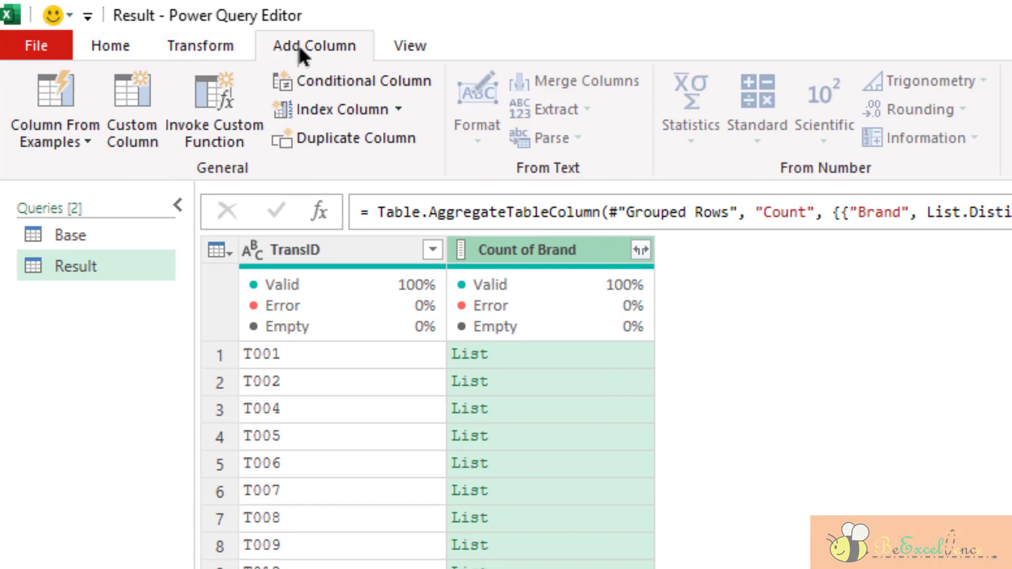
click(147, 94)
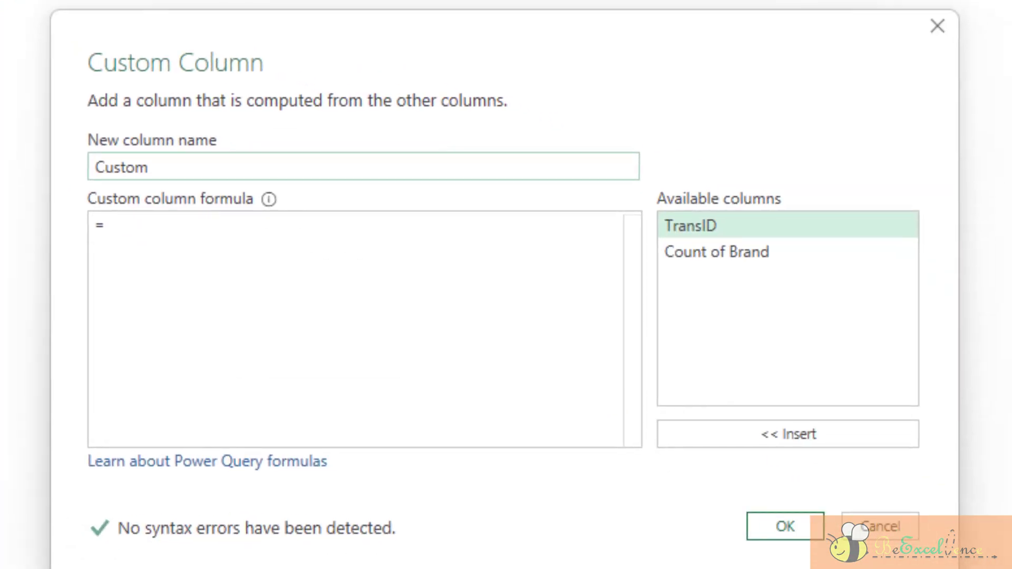
double_click(396, 289)
text(S)
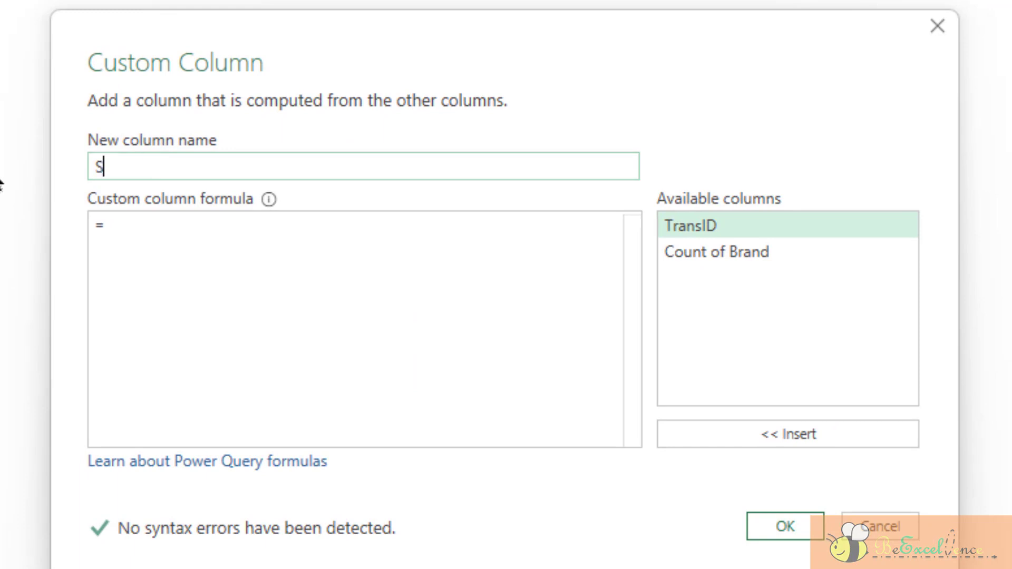
text(ortedBrands)
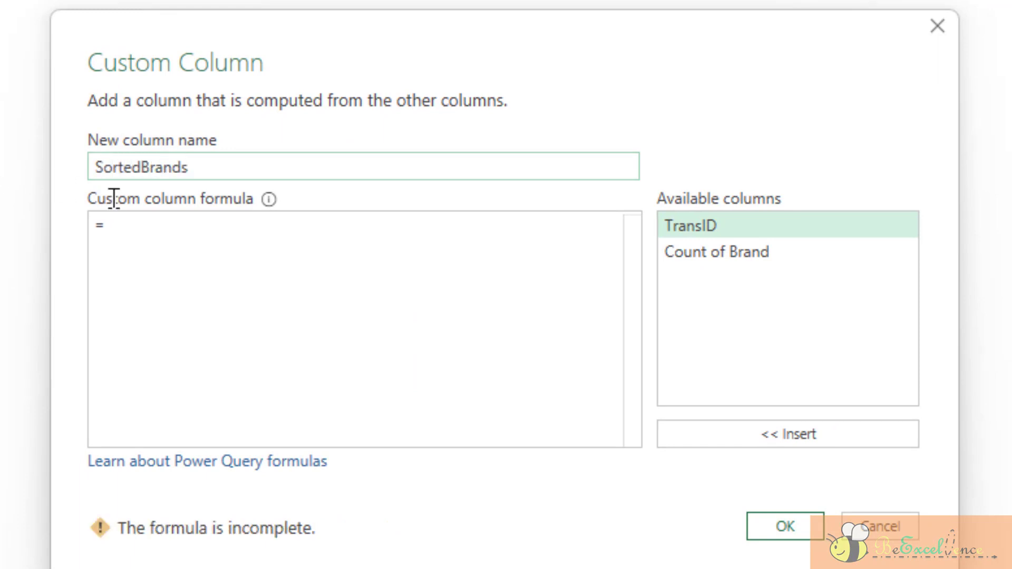
Step: Create the column with the formula = List.Sort([Count of Brand]) and compare T001's sorted and unsorted brand lists
click(237, 228)
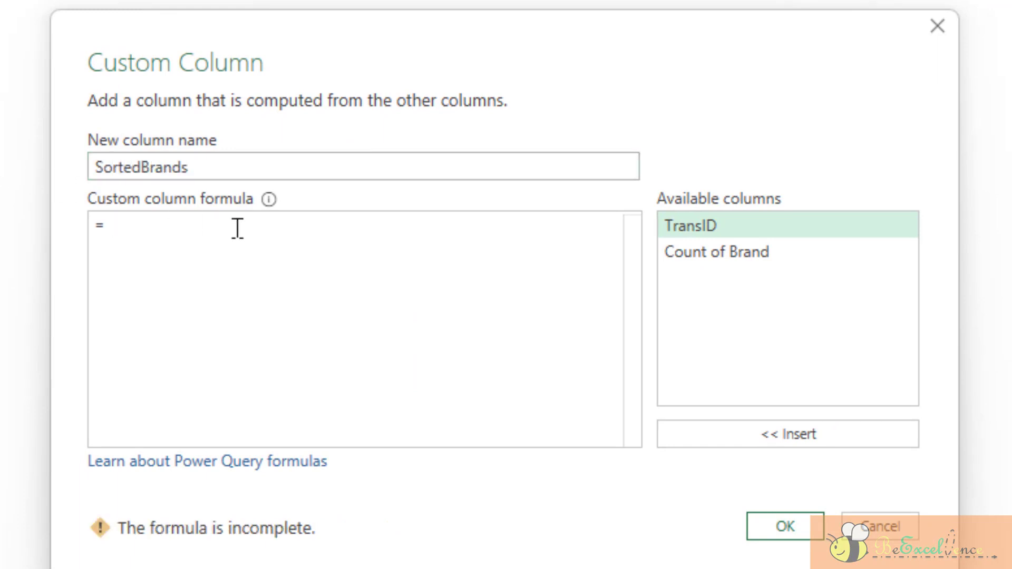
text(Listso)
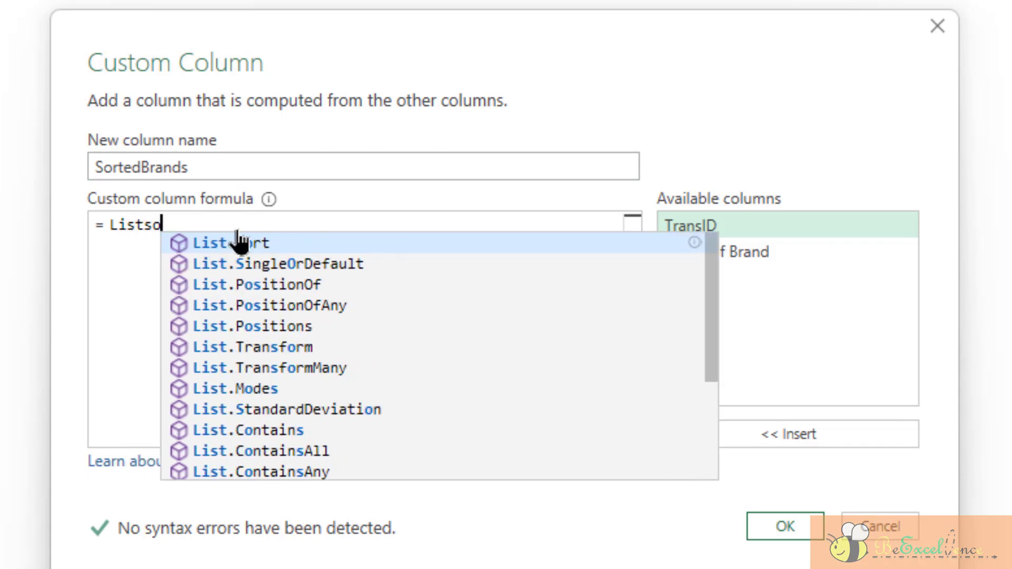
click(287, 245)
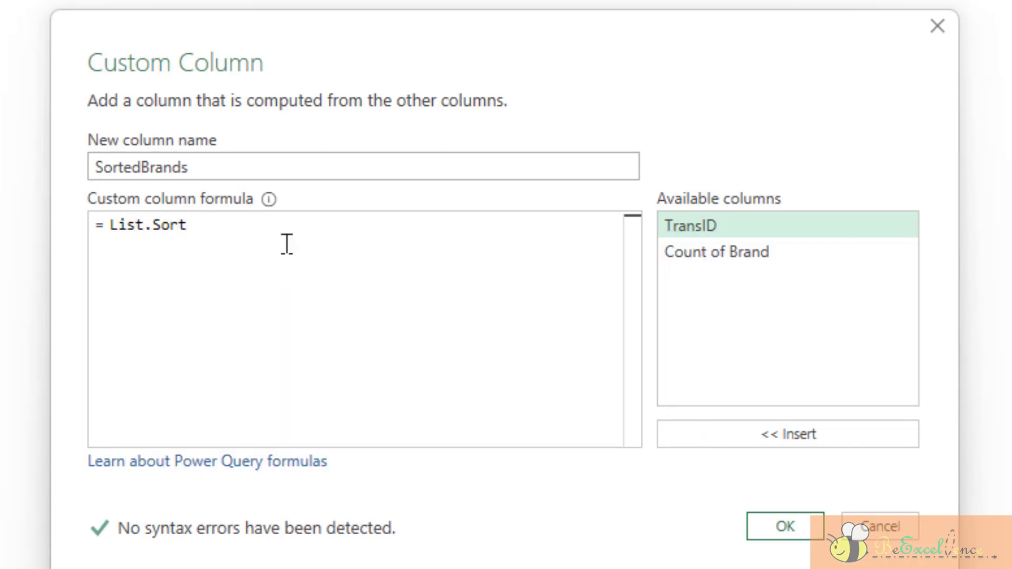
text(()
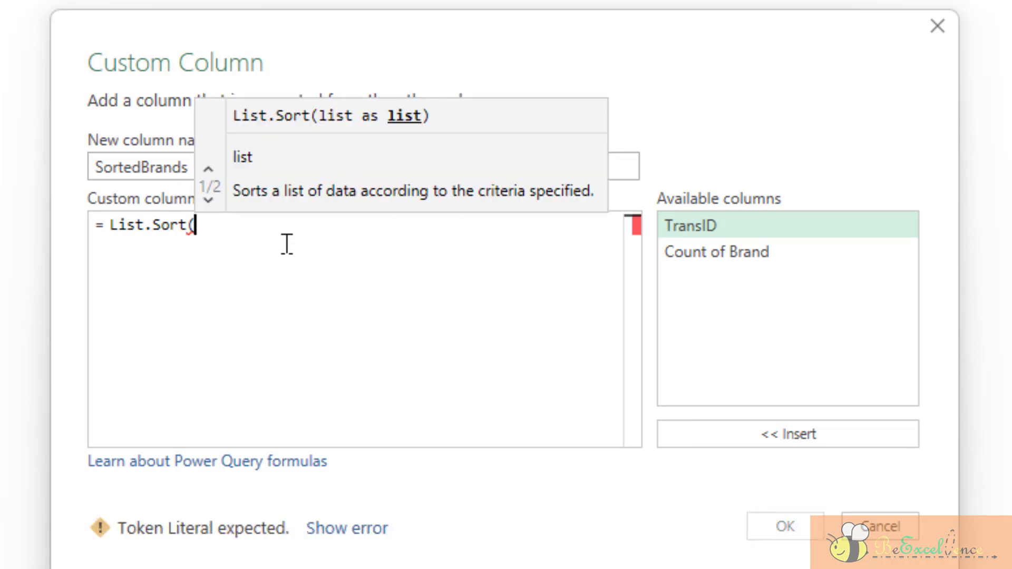
double_click(773, 251)
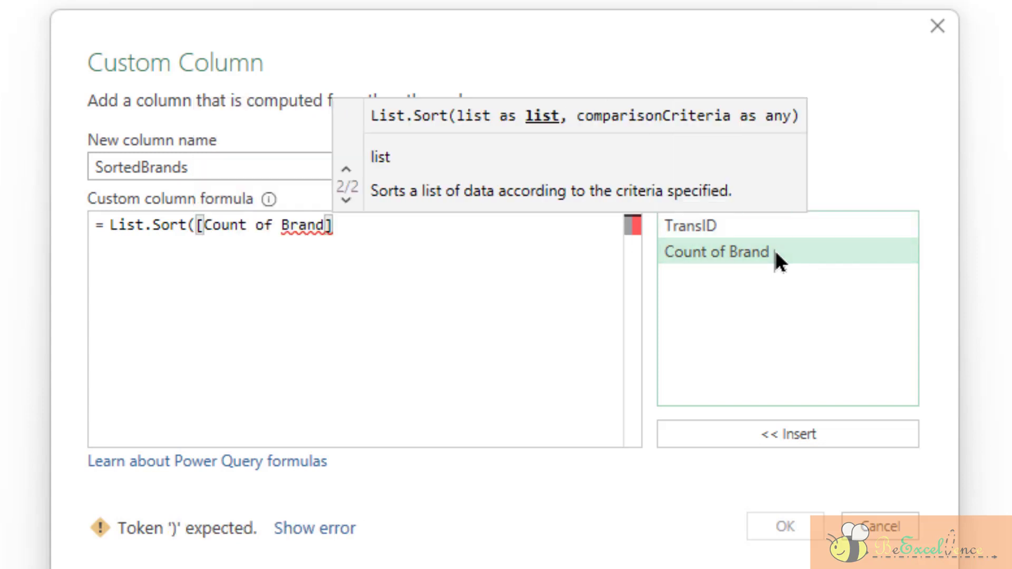
text())
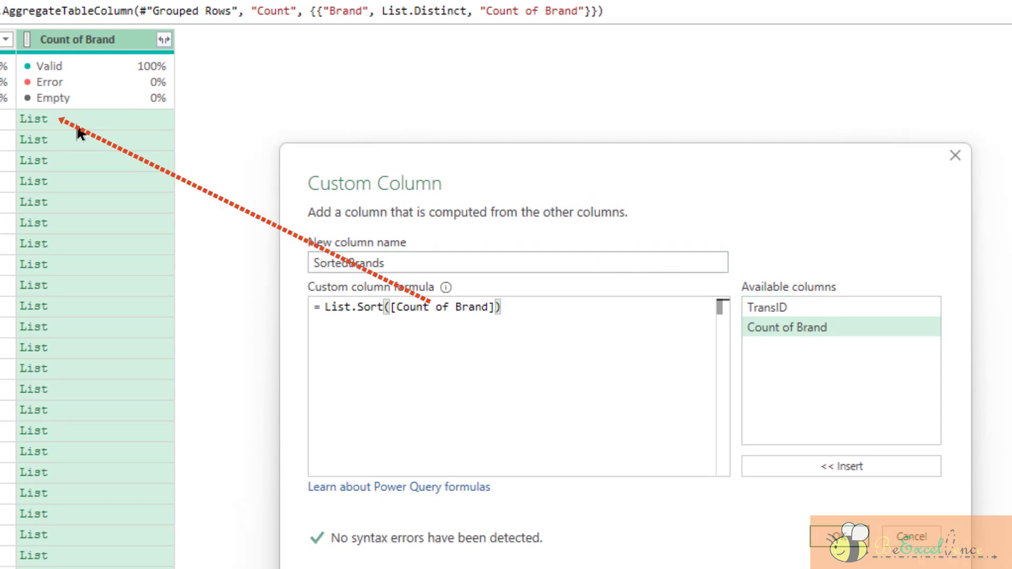
click(838, 536)
click(267, 118)
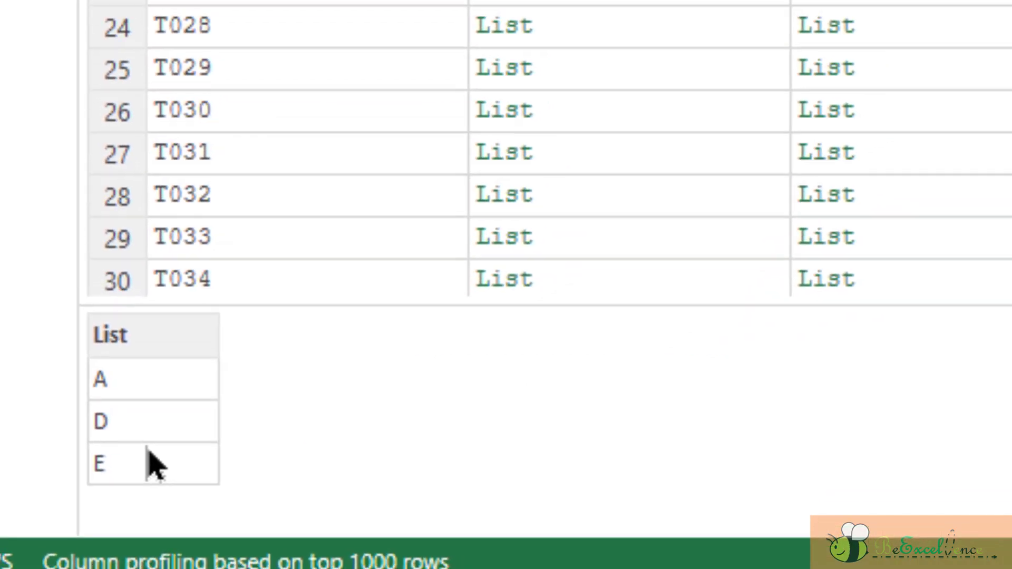
click(221, 143)
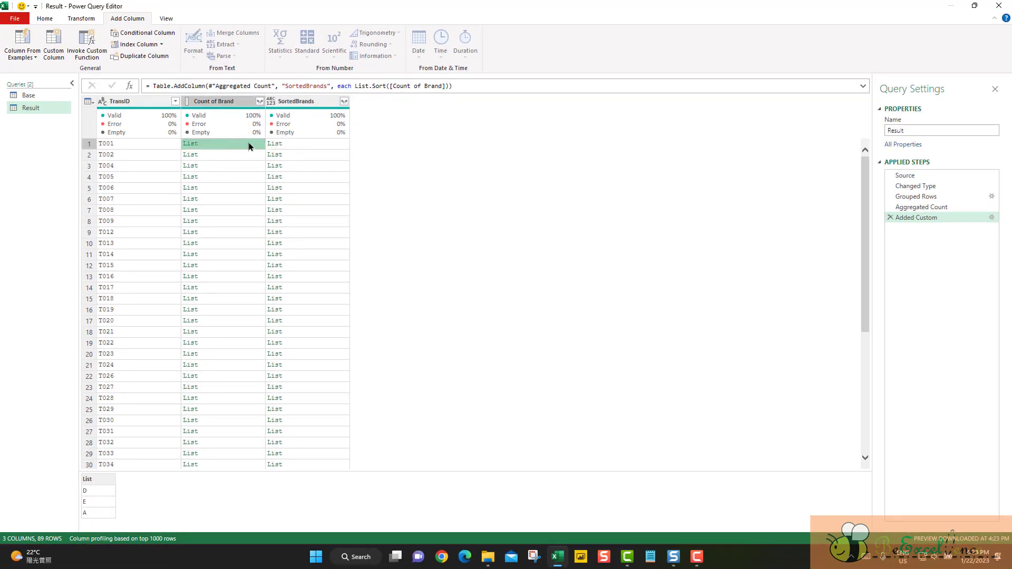
click(304, 145)
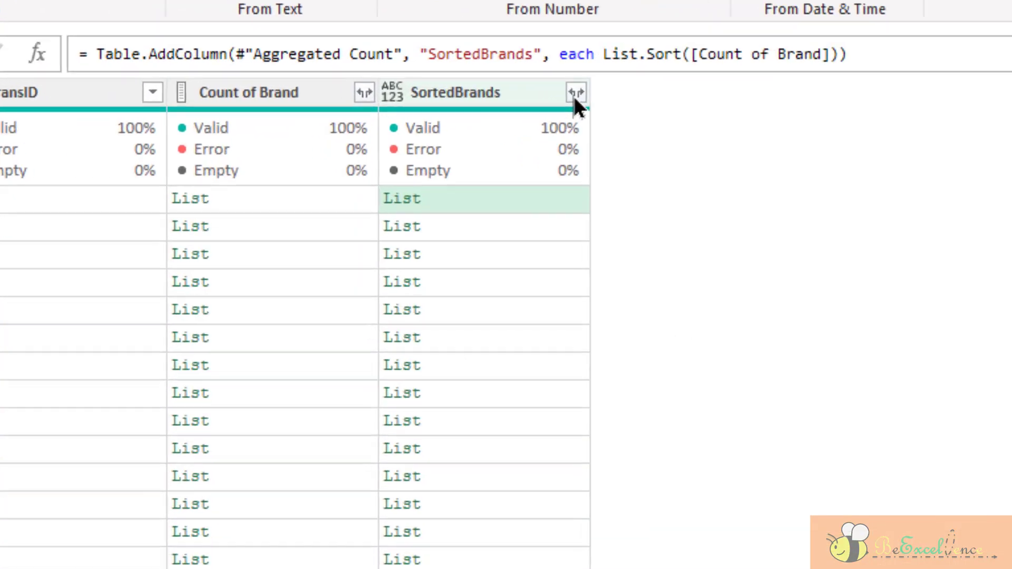
Step: Extract the values of the SortedBrands lists into text, using a comma as the delimiter
click(575, 95)
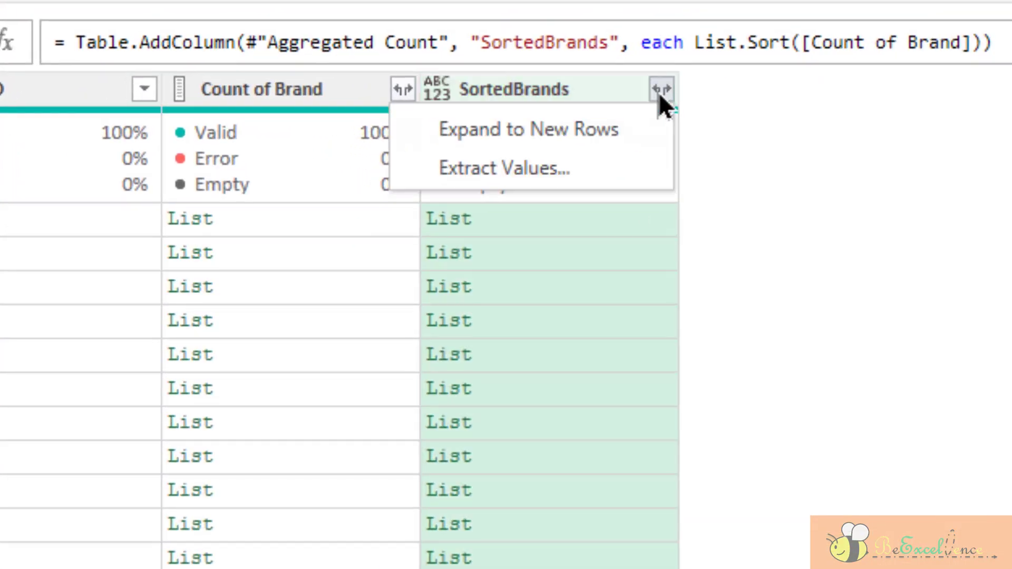
key(Down)
key(Down)
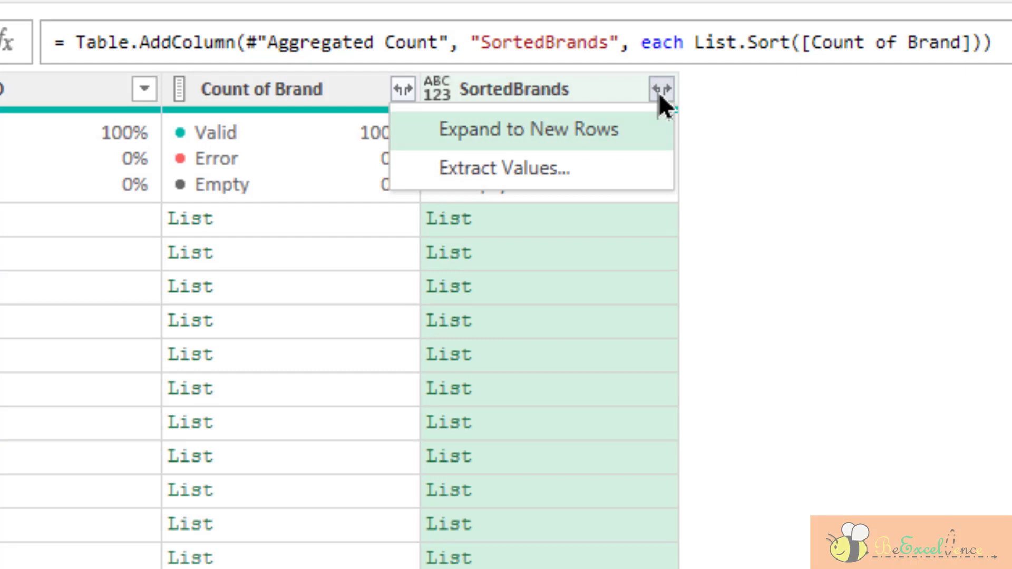
click(583, 174)
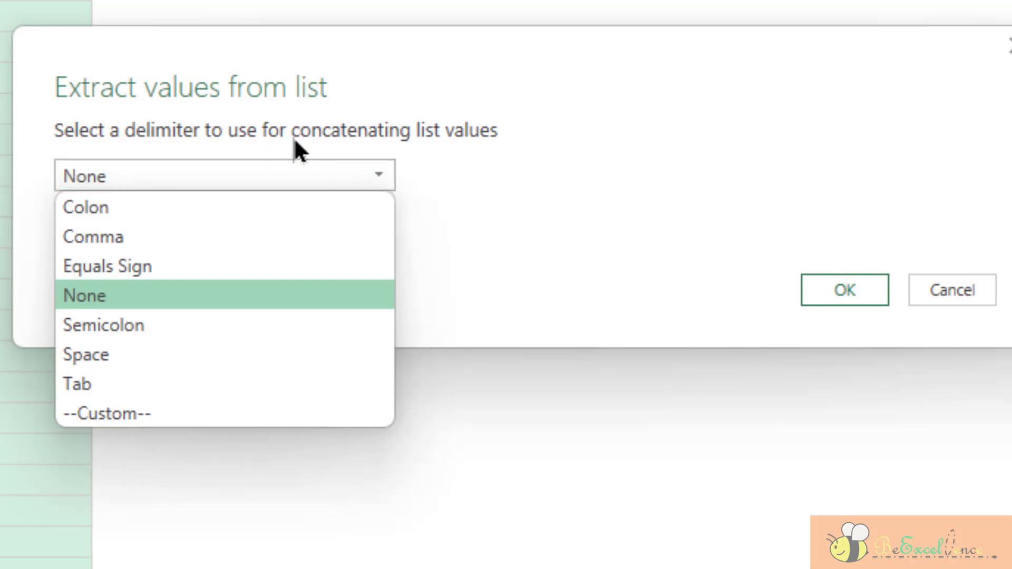
click(163, 242)
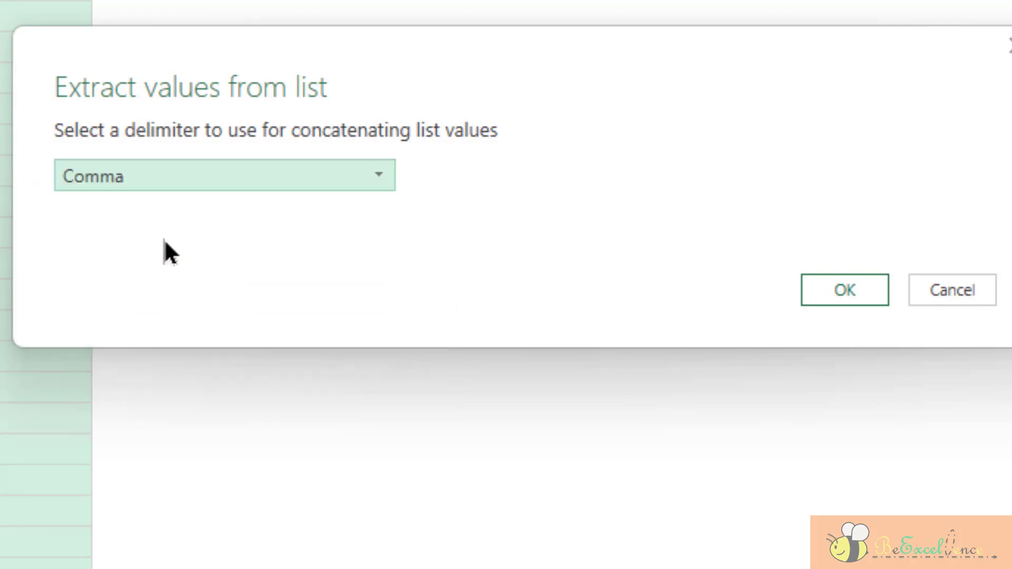
click(844, 289)
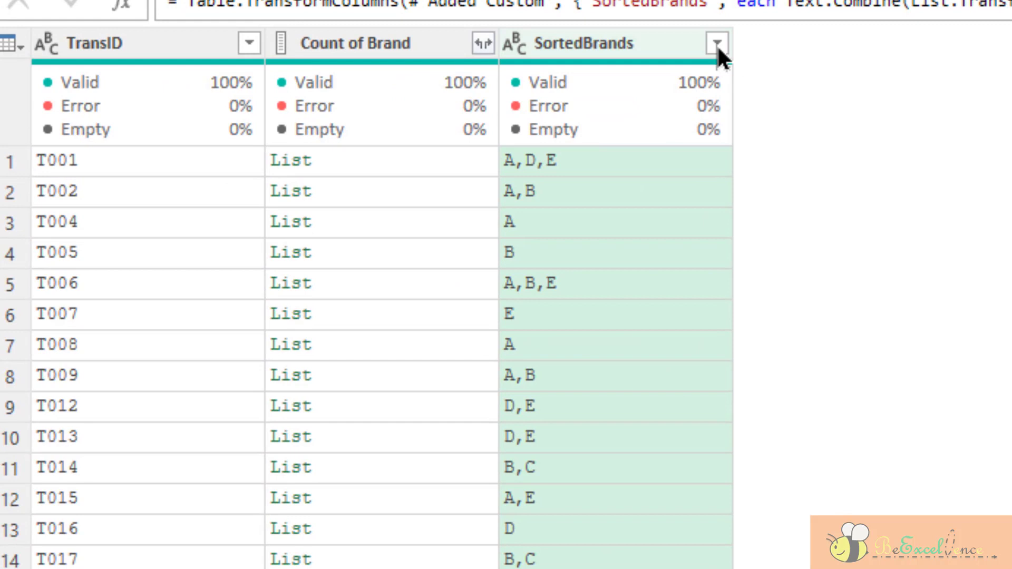
Step: Filter the SortedBrands column to keep only the rows with the value A,B
click(717, 46)
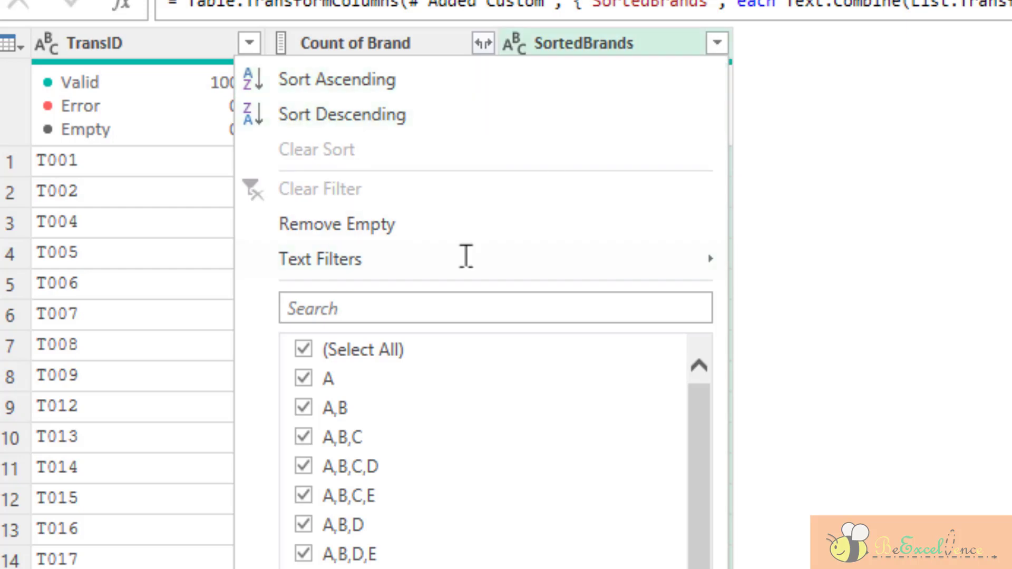
click(349, 352)
click(310, 408)
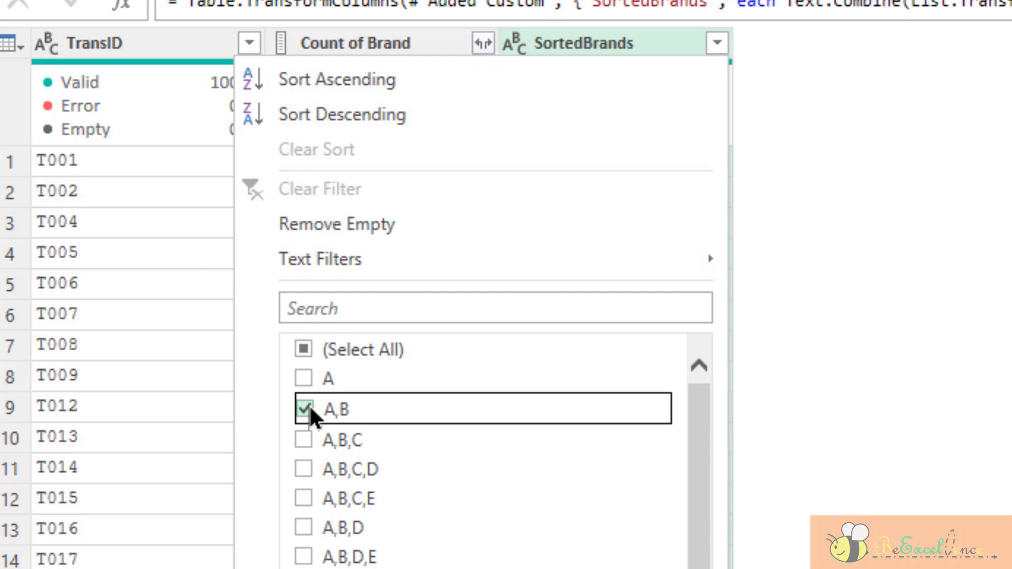
click(362, 529)
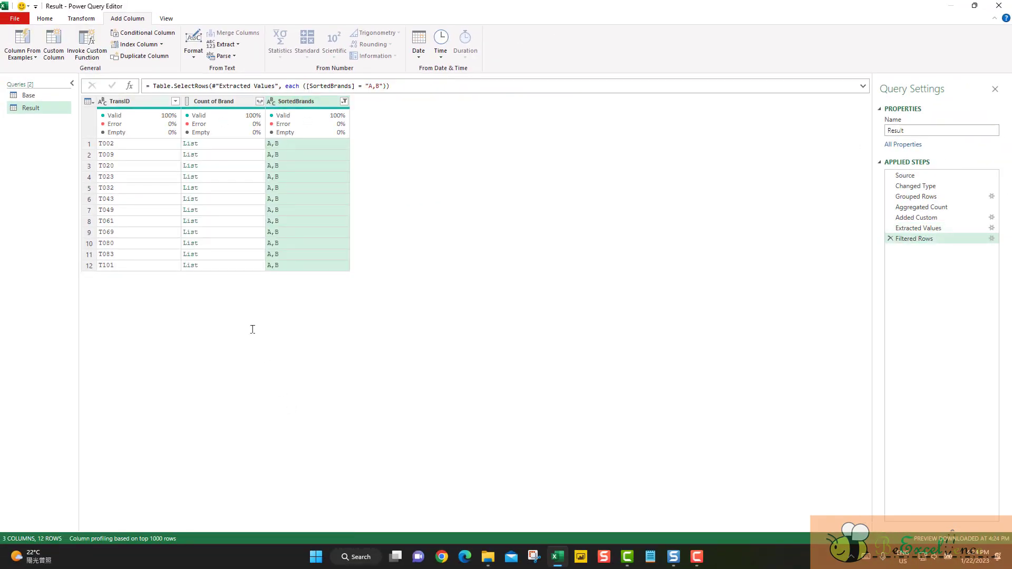
Step: Remove all columns except TransID from the Result query
click(136, 105)
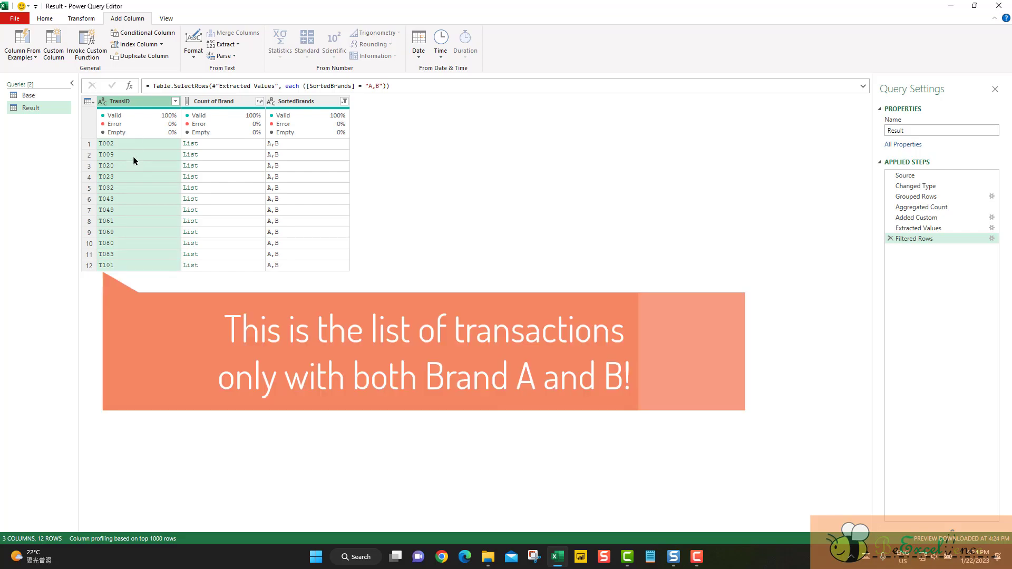
right_click(128, 100)
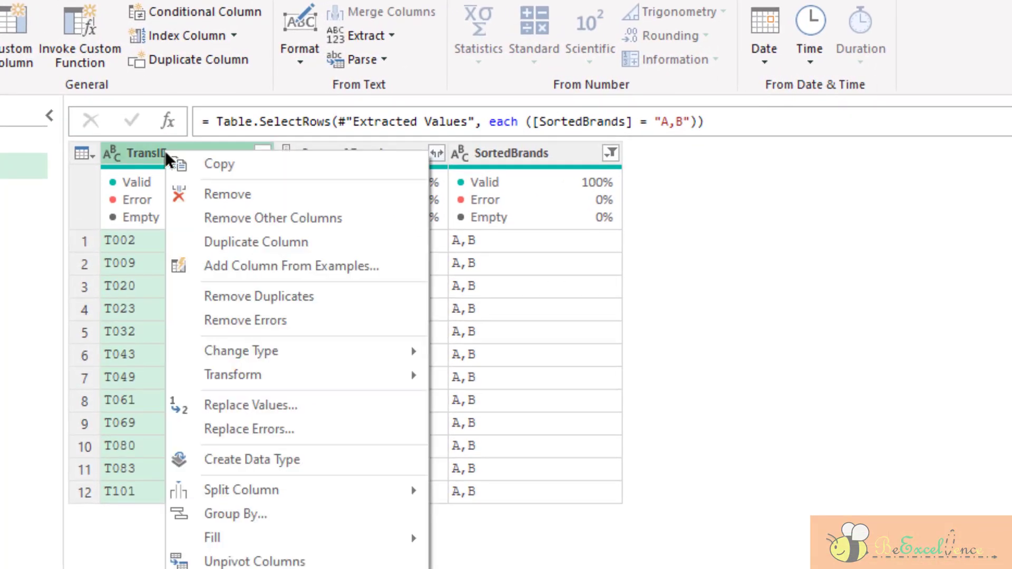
click(283, 220)
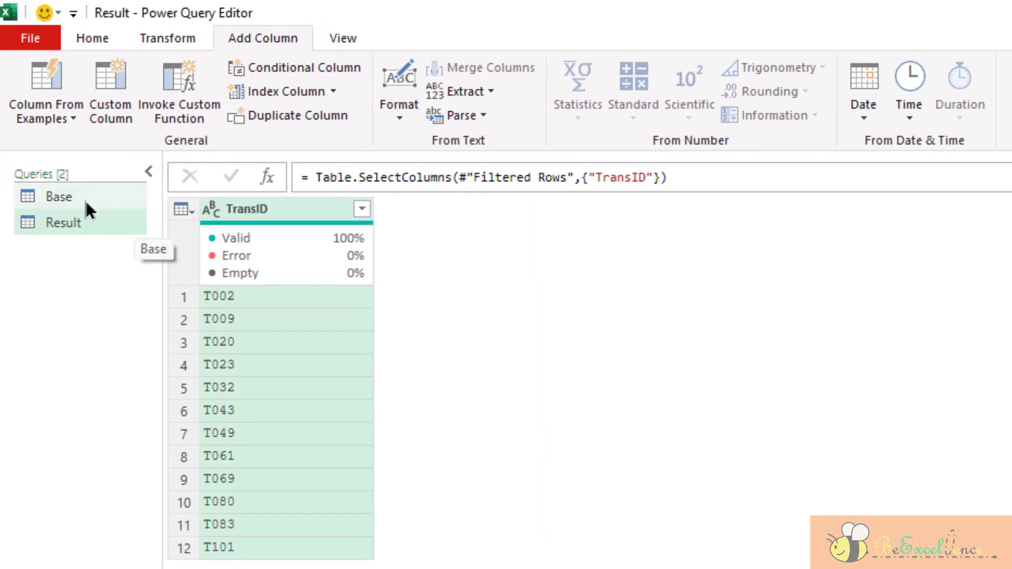
Step: Check the Base query, then merge Base into the Result query with a left outer join, matching on TransID
click(87, 209)
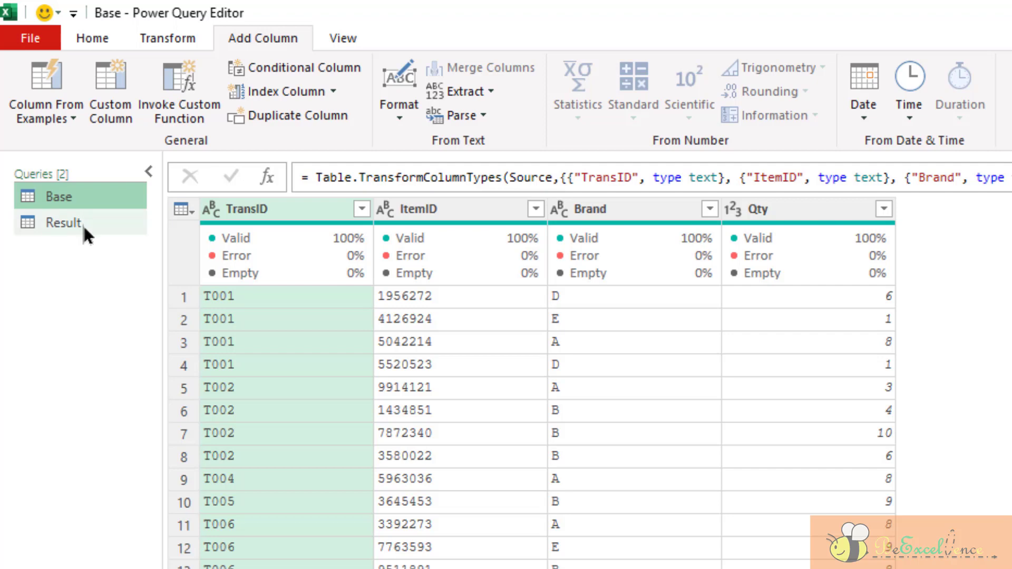
click(82, 223)
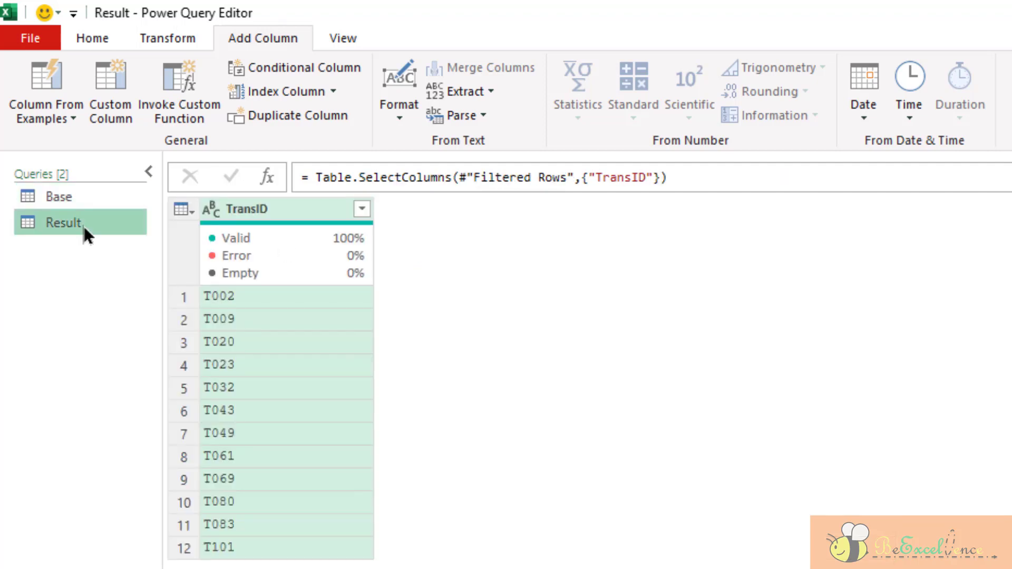
click(95, 40)
click(890, 68)
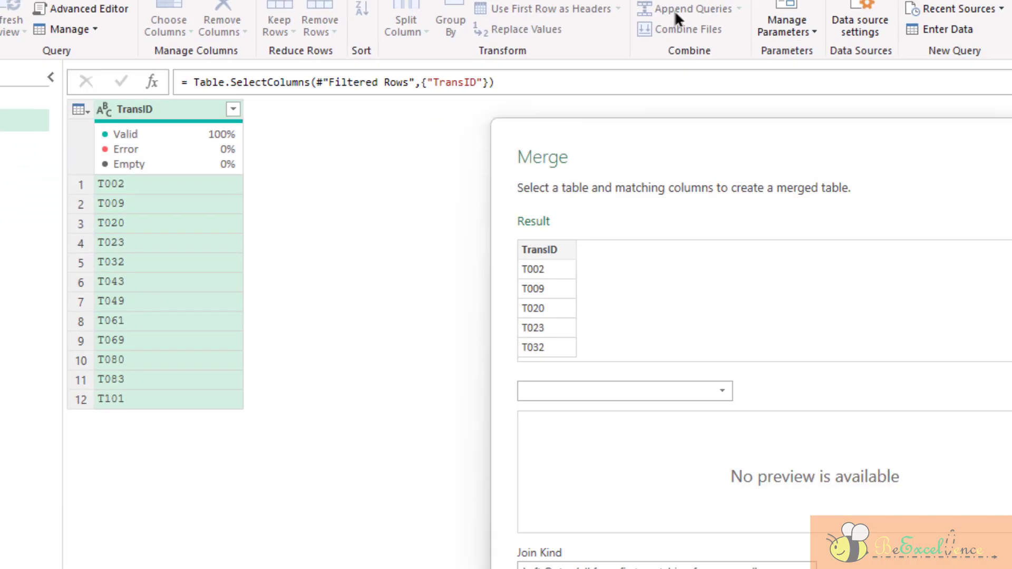
click(539, 250)
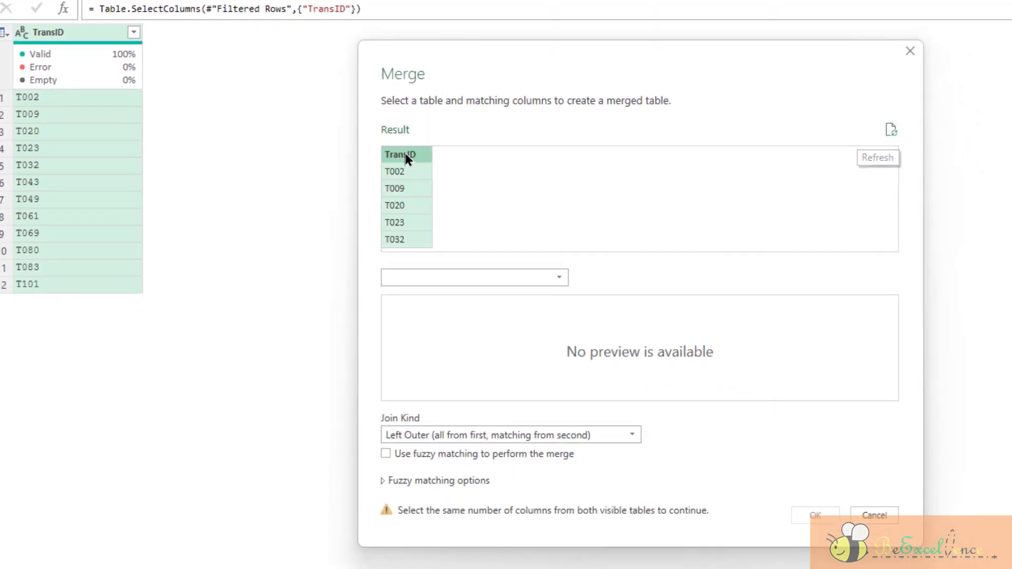
click(509, 279)
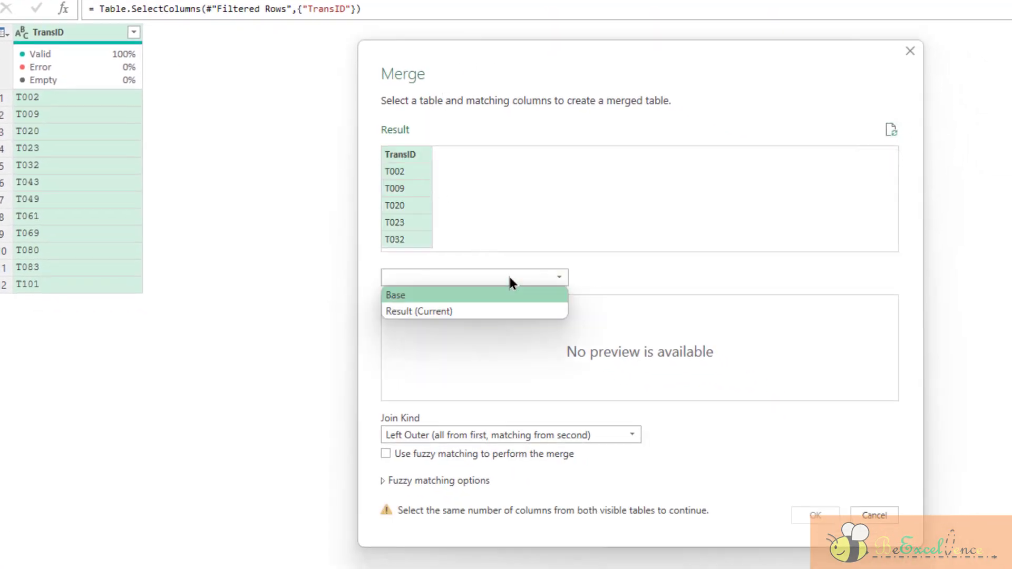
click(482, 295)
click(399, 306)
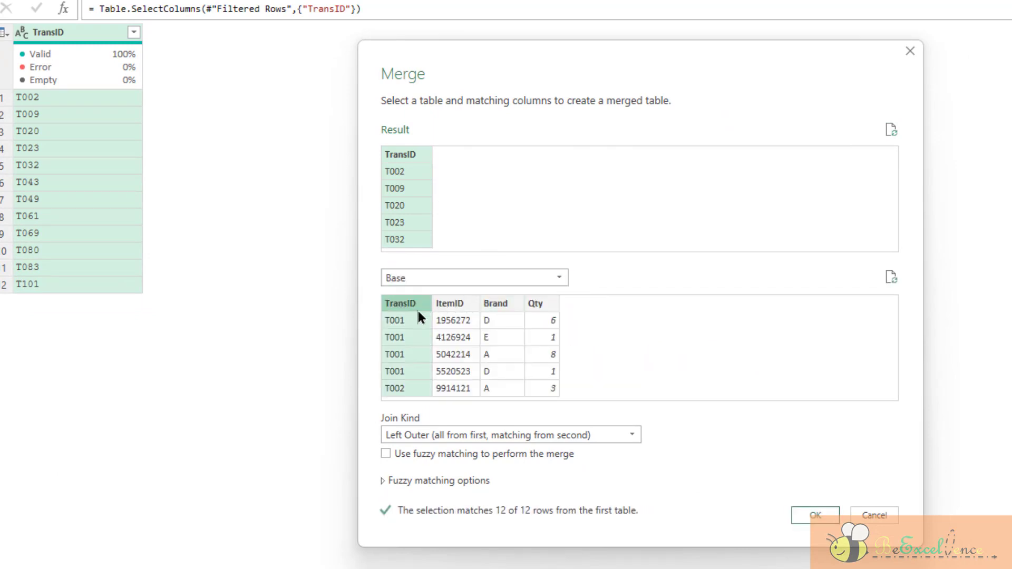
click(817, 514)
Step: Preview the nested Base tables for the first four transactions of the merged query
click(204, 102)
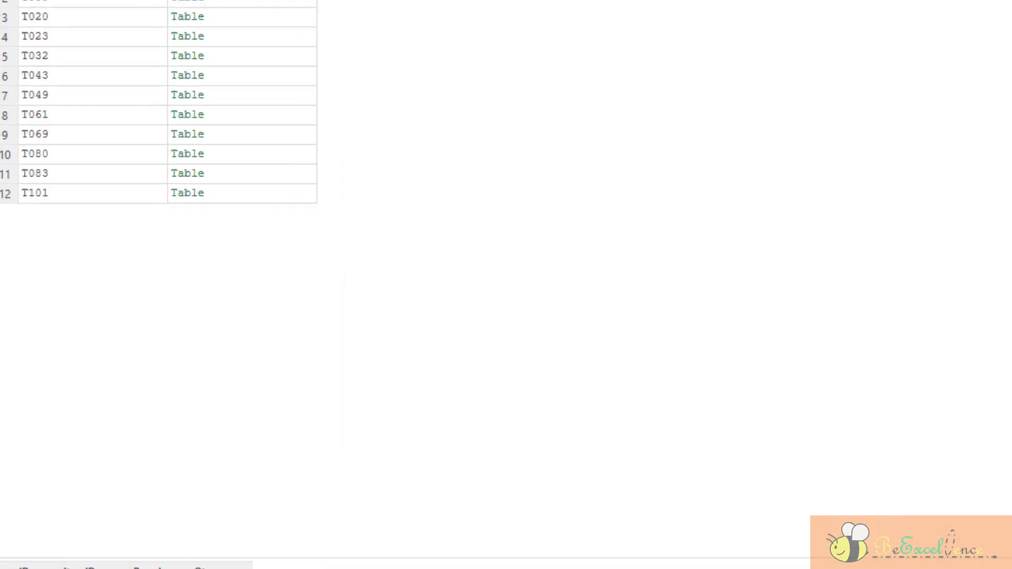
key(Down)
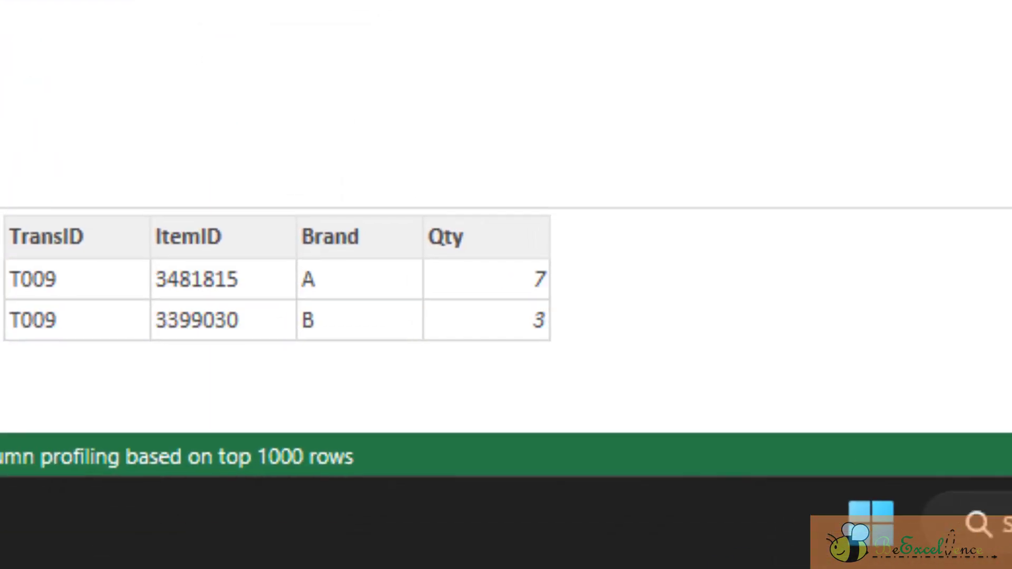
key(Down)
key(Down)
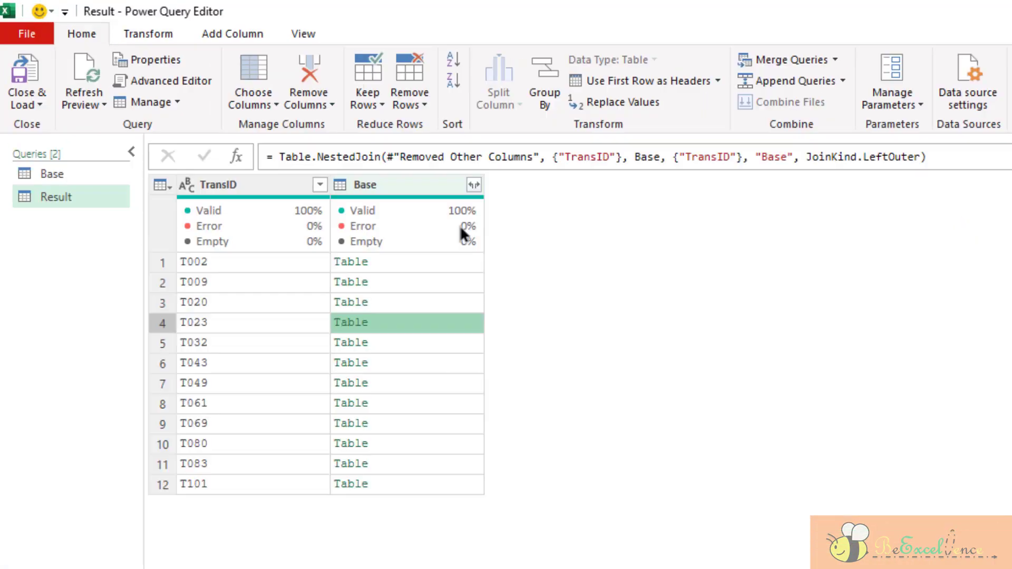
Step: Expand the Base column into ItemID, Brand and Qty, leaving out TransID
click(474, 185)
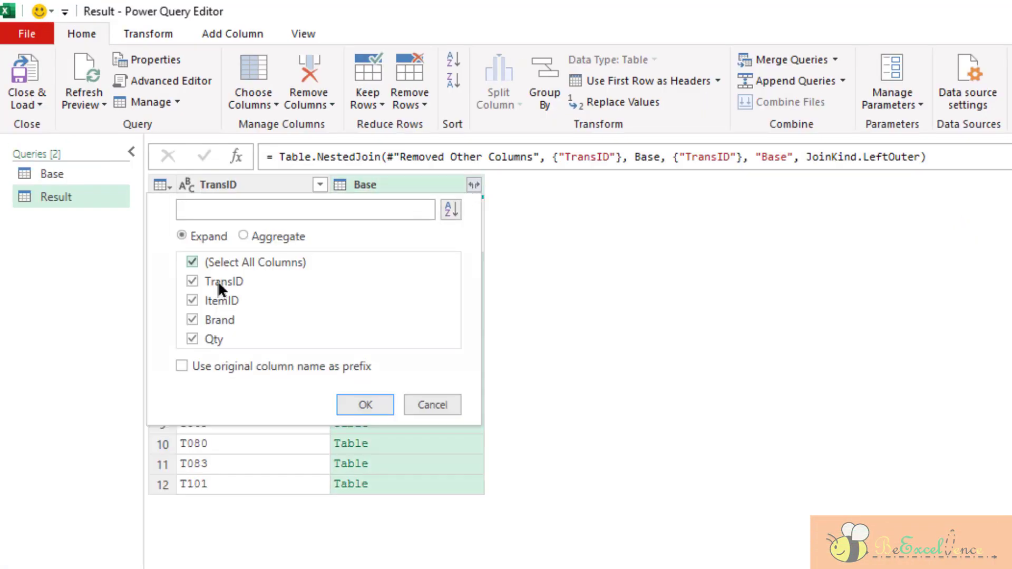
click(217, 284)
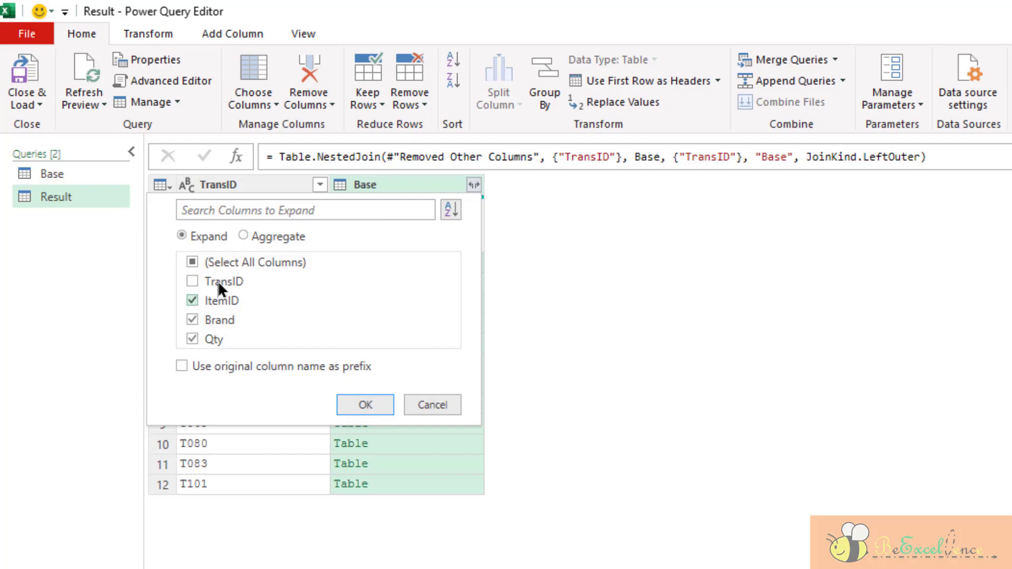
click(365, 405)
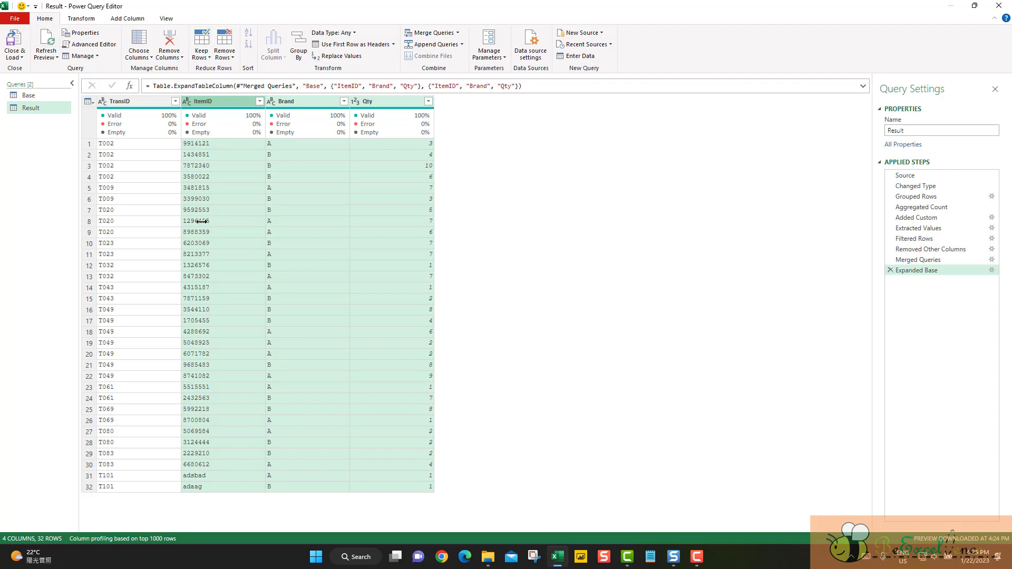
Step: Close and load the queries, and load Result as a table into cell G1 of the existing Data worksheet
click(16, 42)
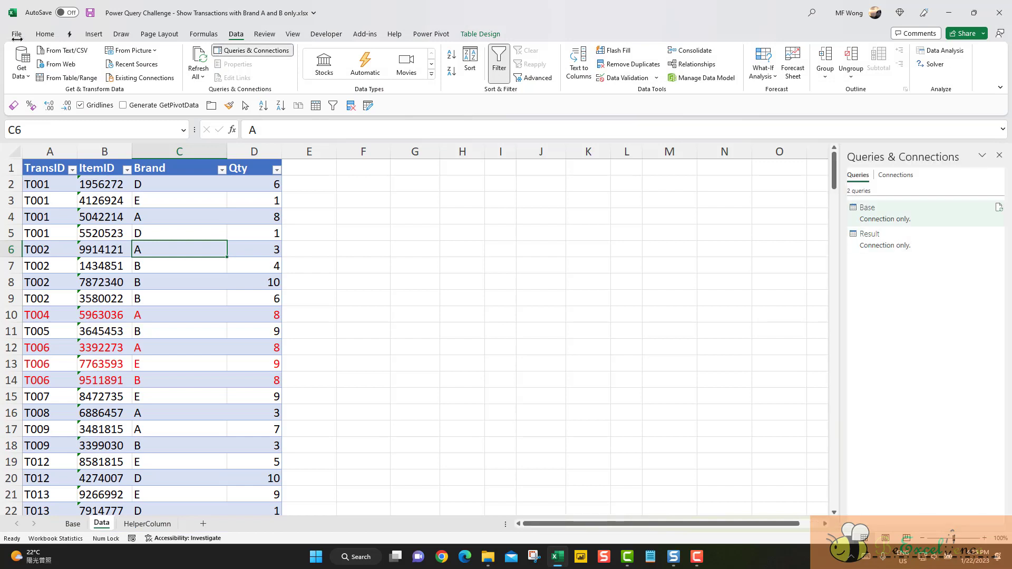
click(880, 246)
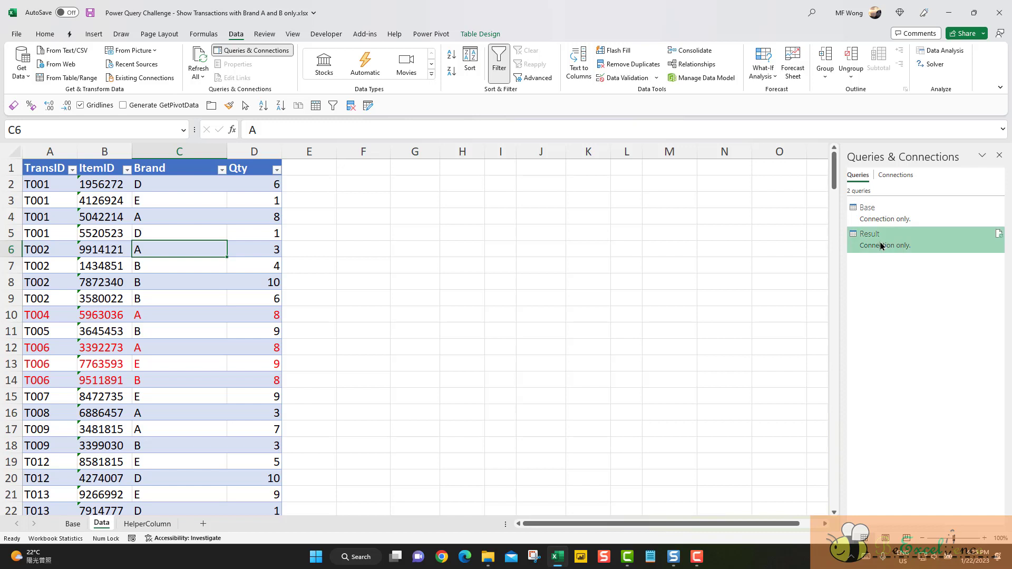
right_click(888, 242)
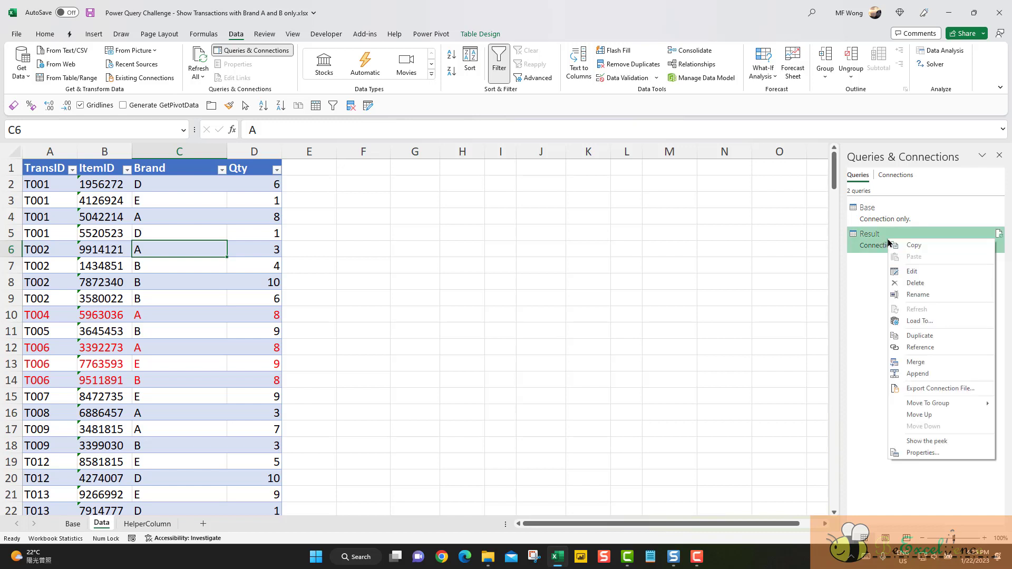
click(931, 321)
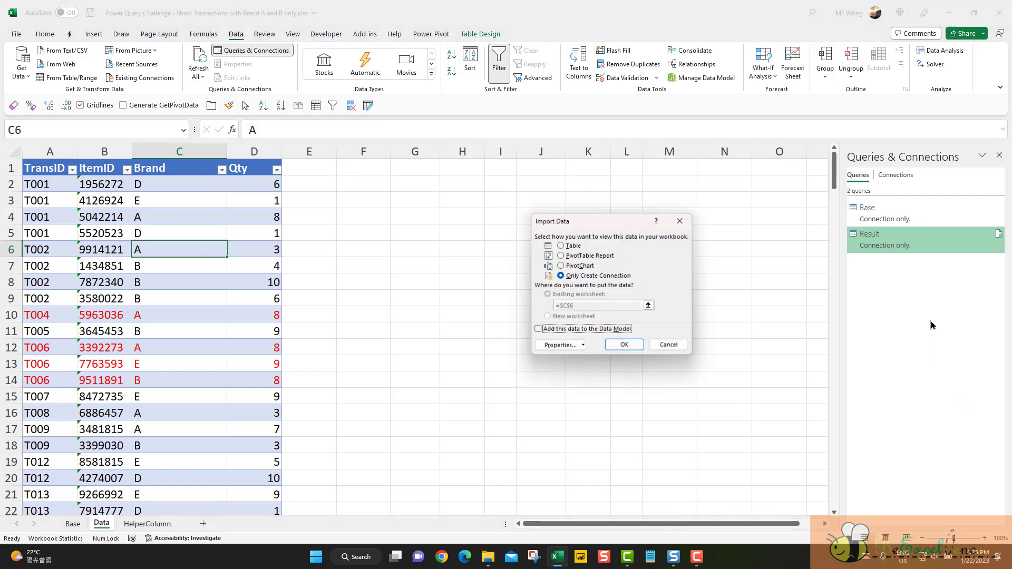
click(561, 245)
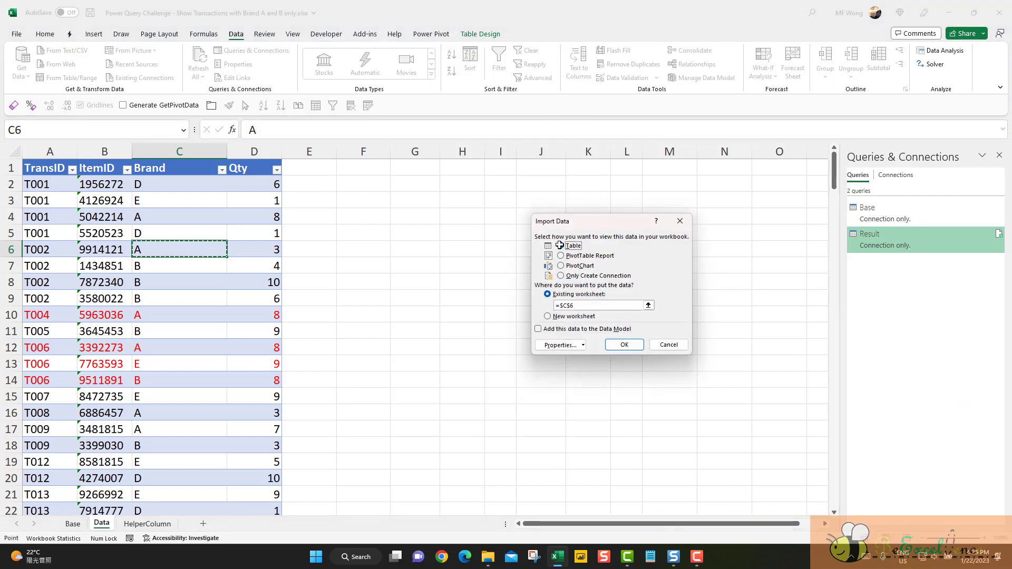
click(649, 305)
click(407, 167)
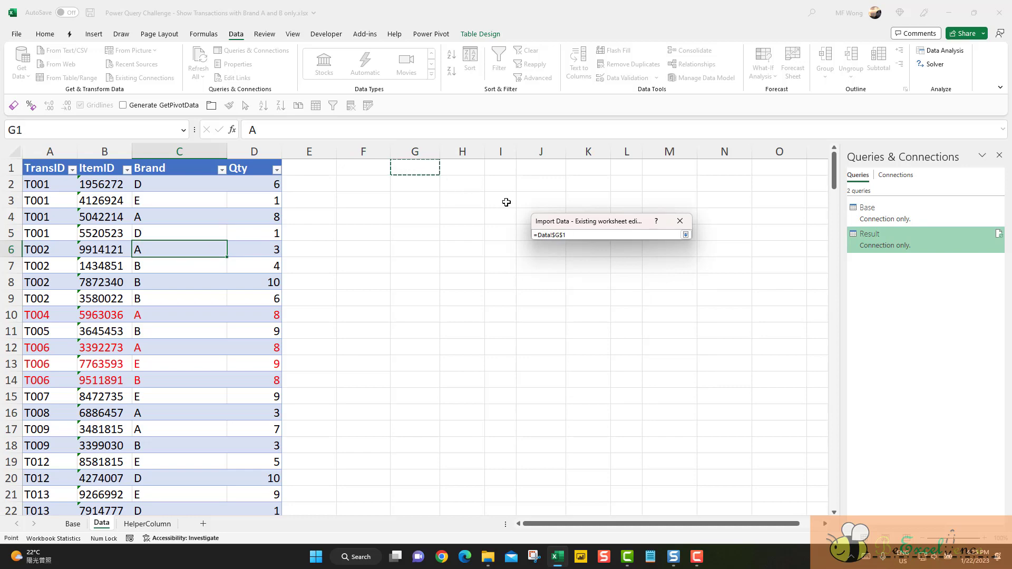
key(Return)
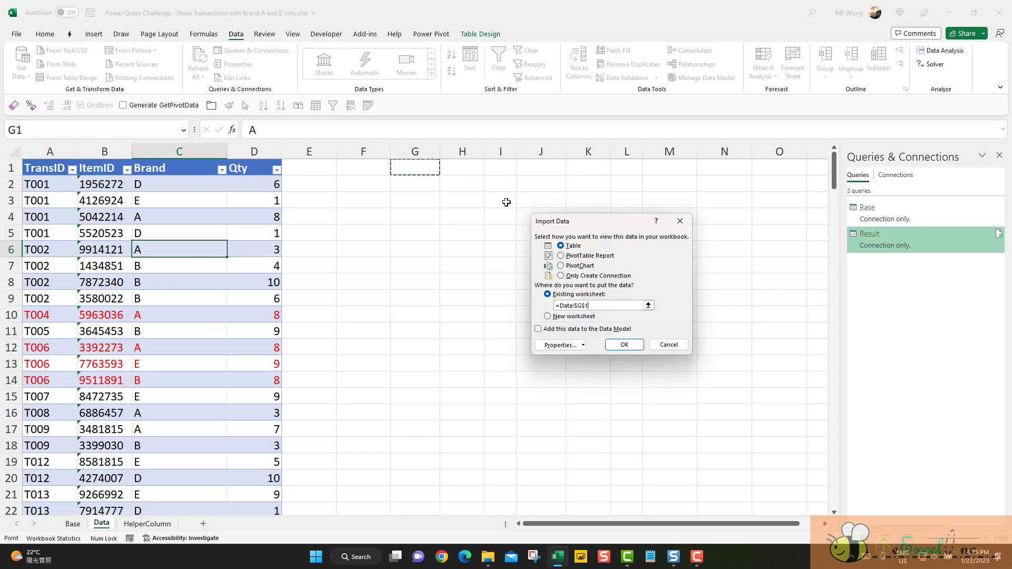
click(623, 343)
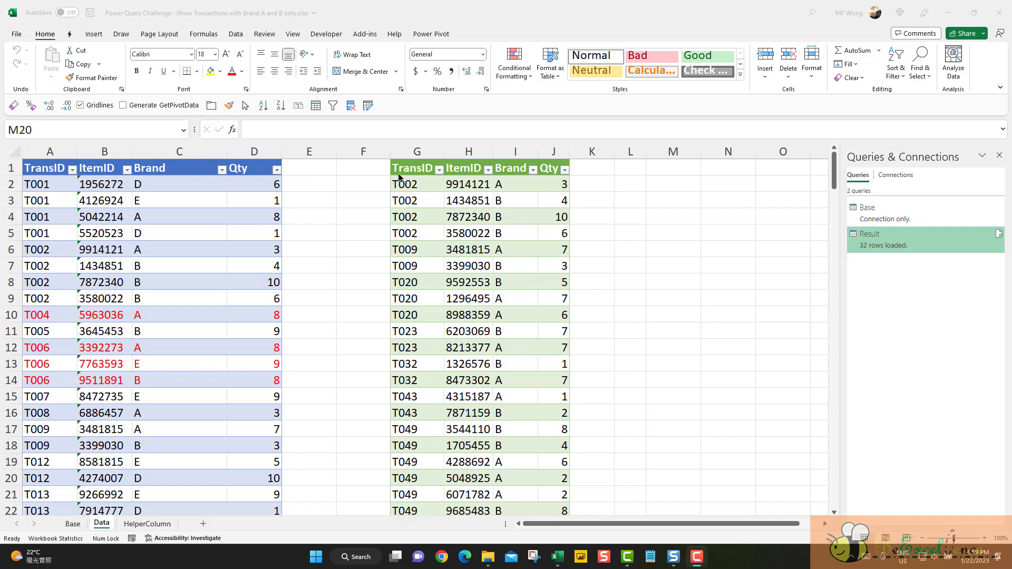
Step: Change the brands of transaction T001 in the source data to B in C2 and C3, and to A in C5
click(419, 186)
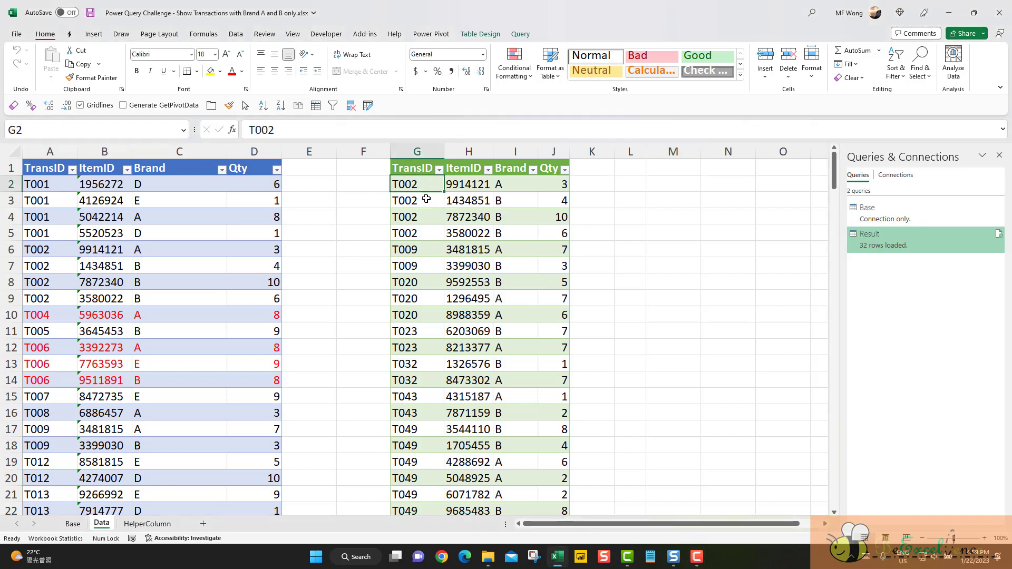
drag(46, 185, 258, 234)
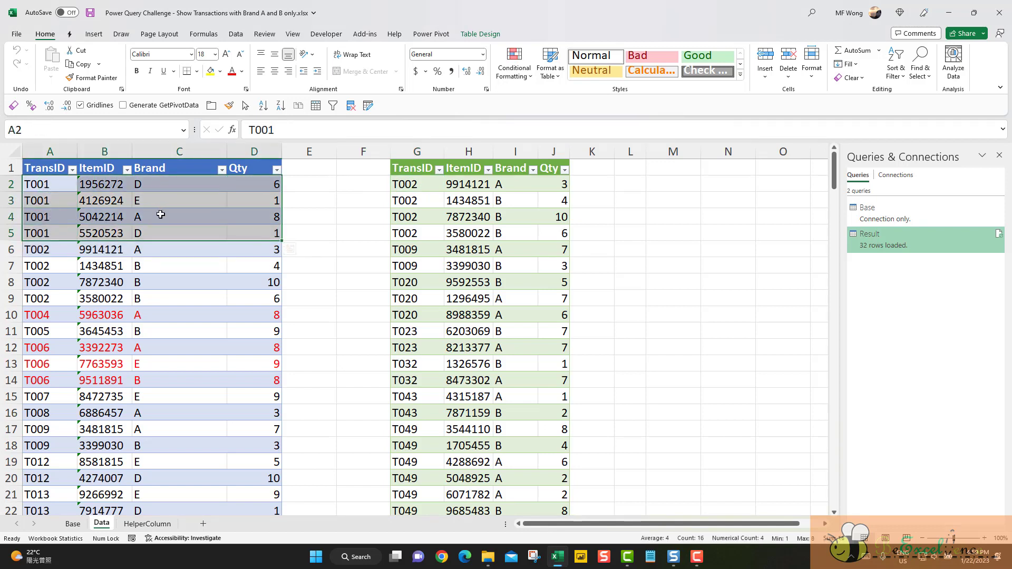
click(174, 189)
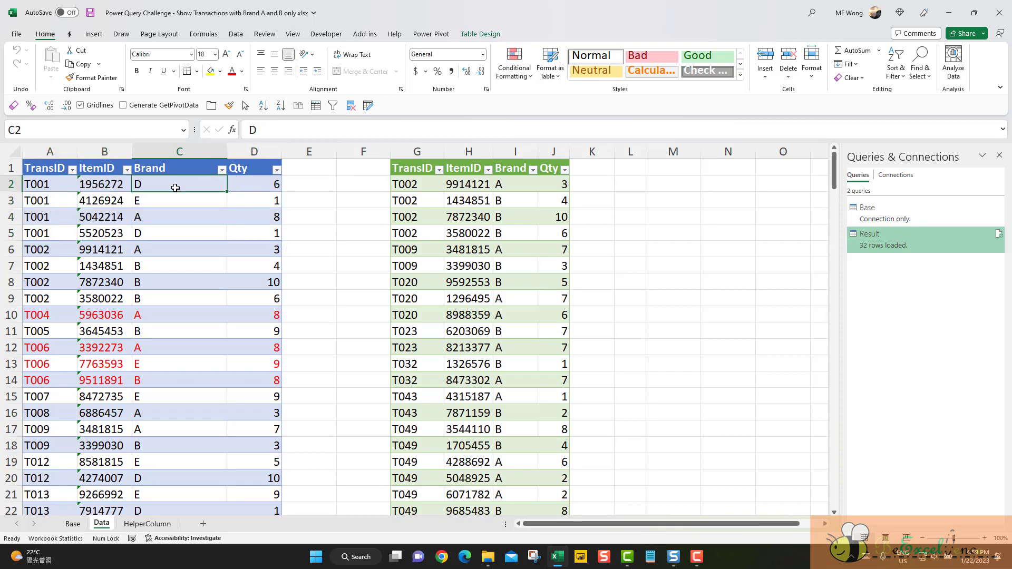
text(B)
key(Return)
text(B)
key(Return)
key(Return)
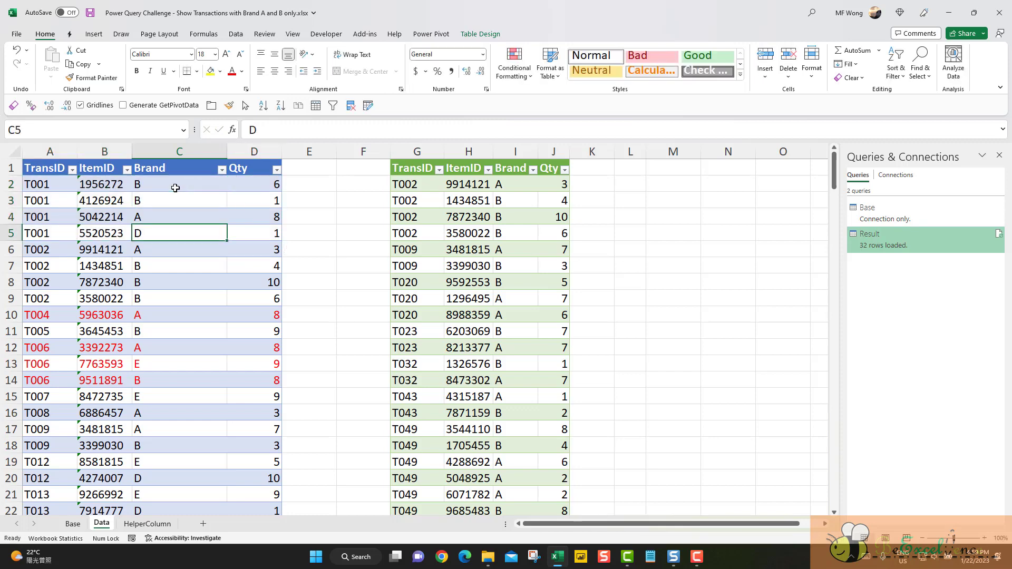
text(A)
key(Return)
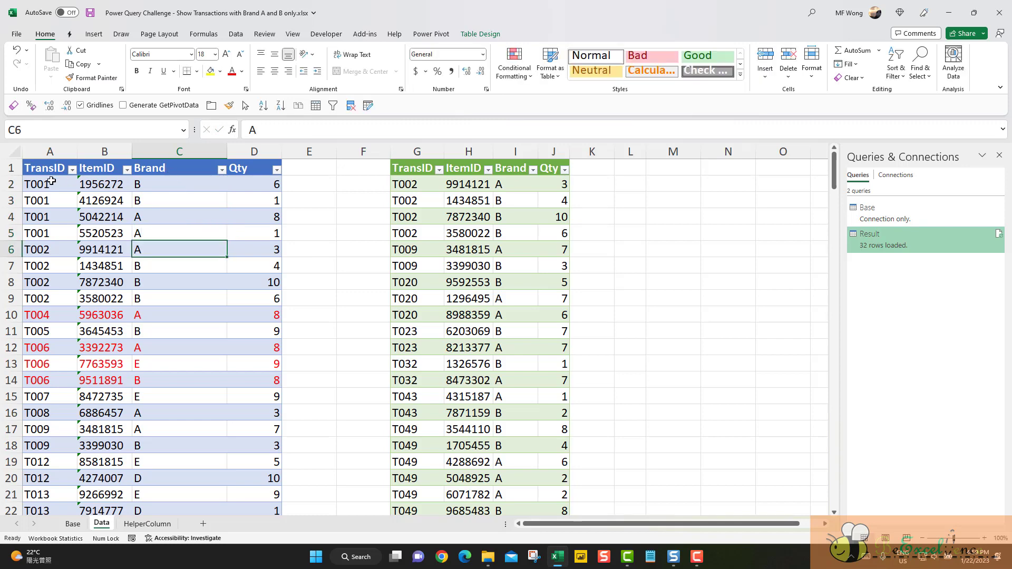
Step: Refresh the Result table so it reflects the edited T001 rows
drag(59, 179, 250, 235)
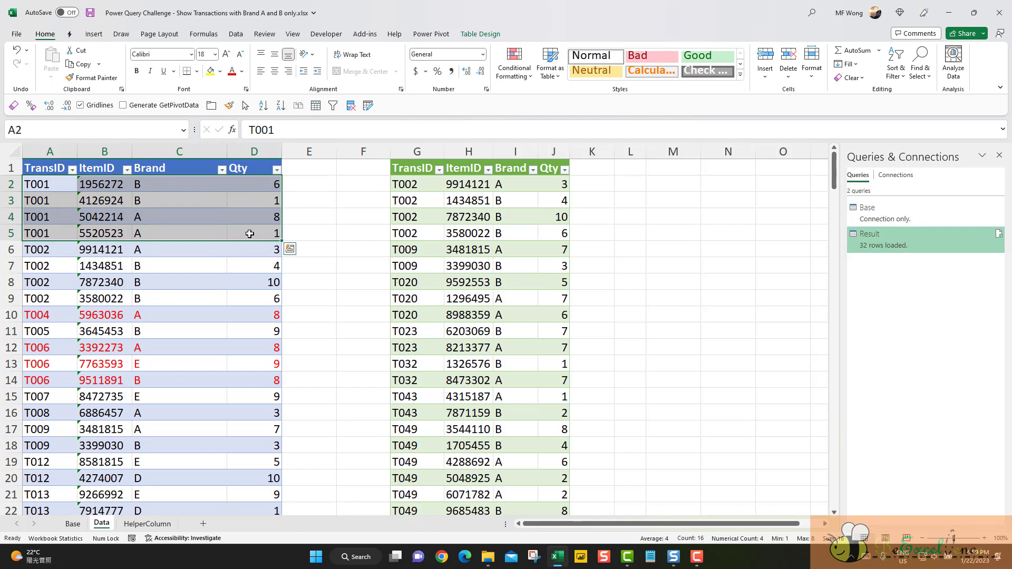
click(513, 203)
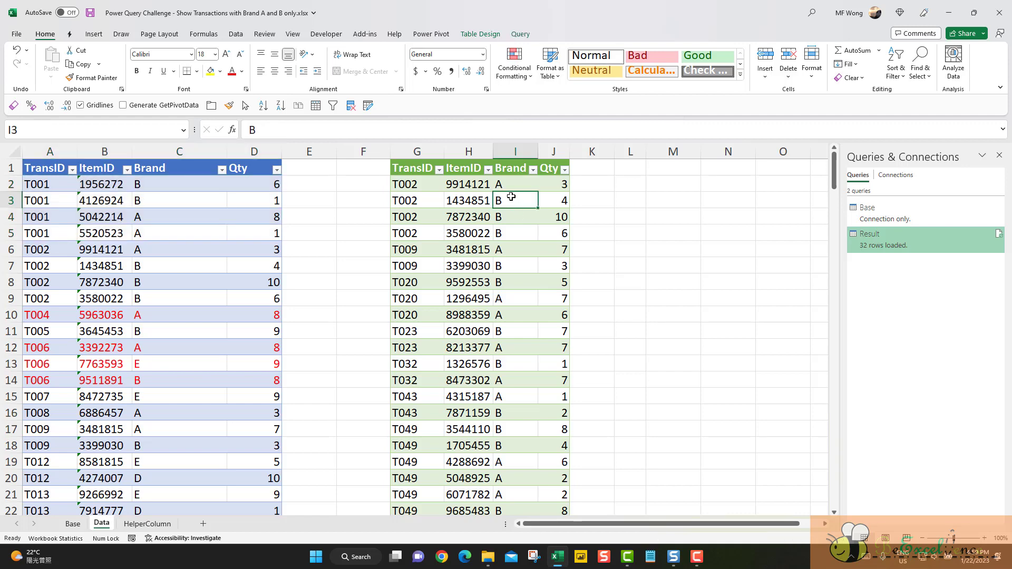
right_click(511, 197)
click(571, 315)
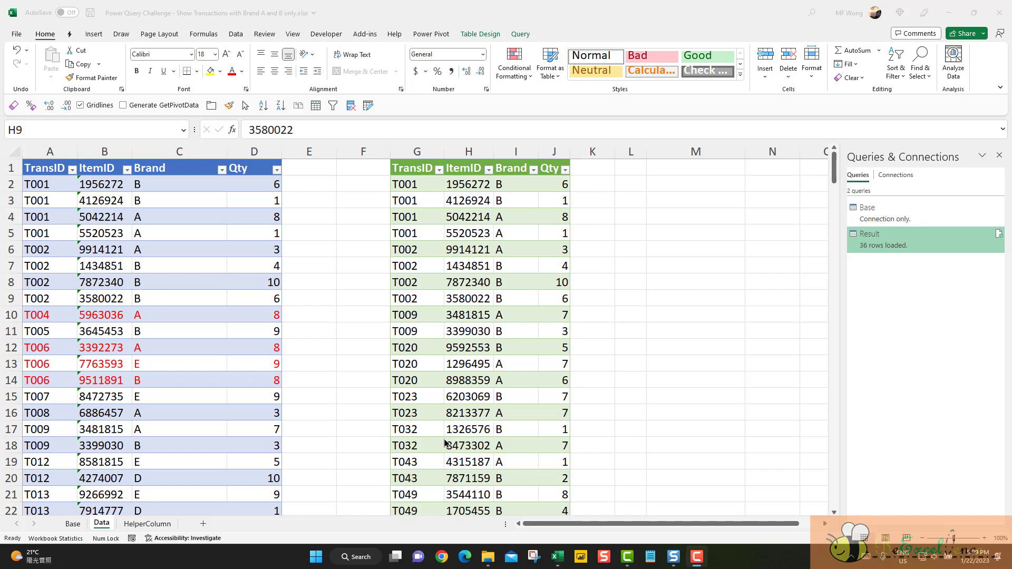
Step: Change the Result query's Filtered Rows step to keep only A,C in SortedBrands, and load the result back to the worksheet
double_click(889, 238)
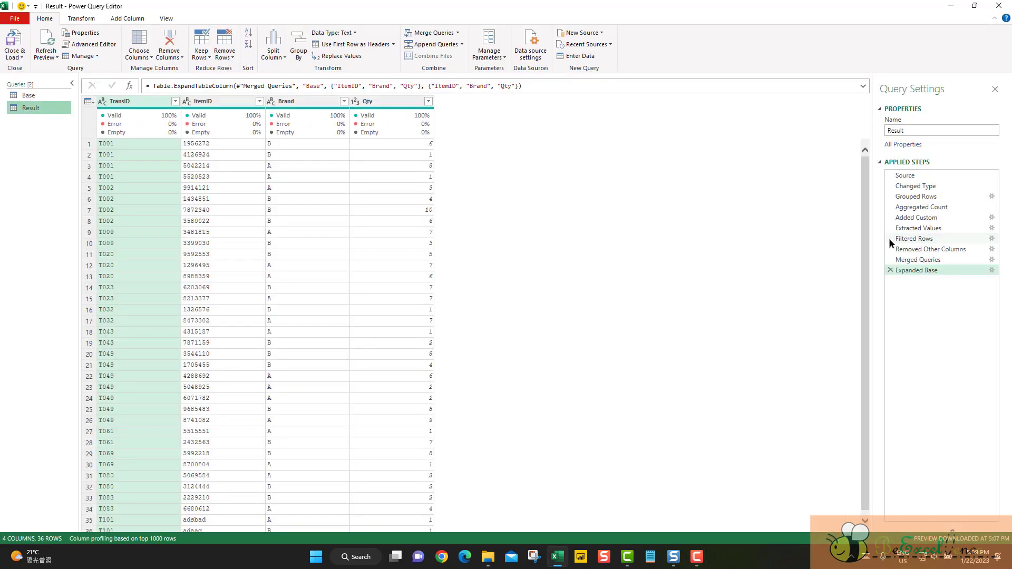
click(936, 238)
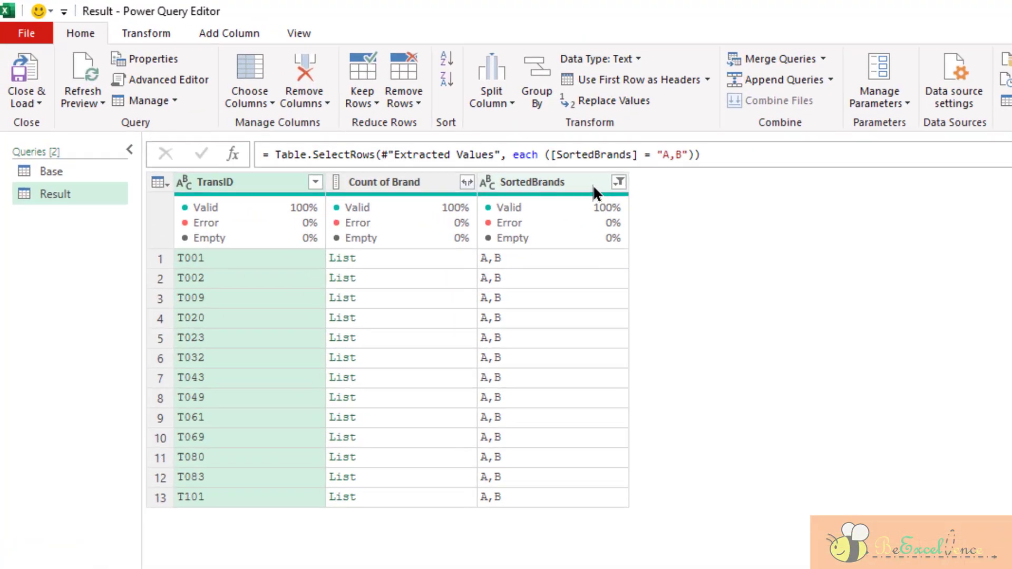
click(679, 200)
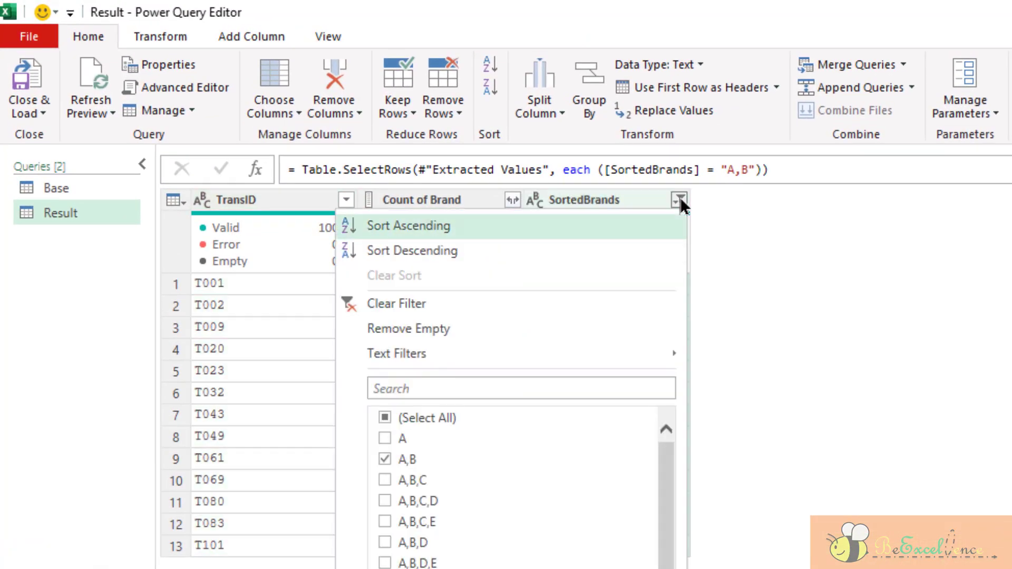
click(400, 454)
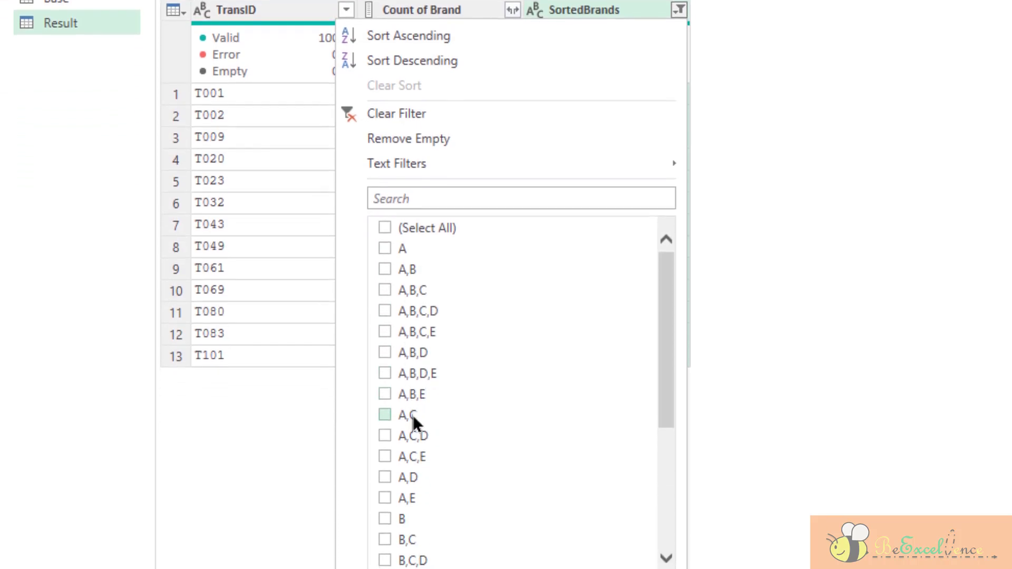
click(413, 417)
key(Return)
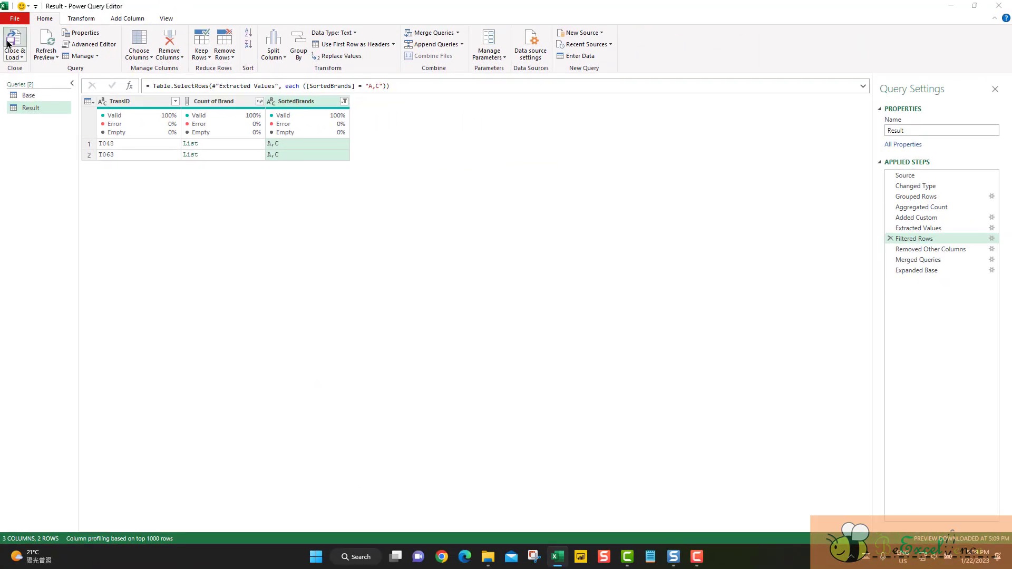
click(7, 42)
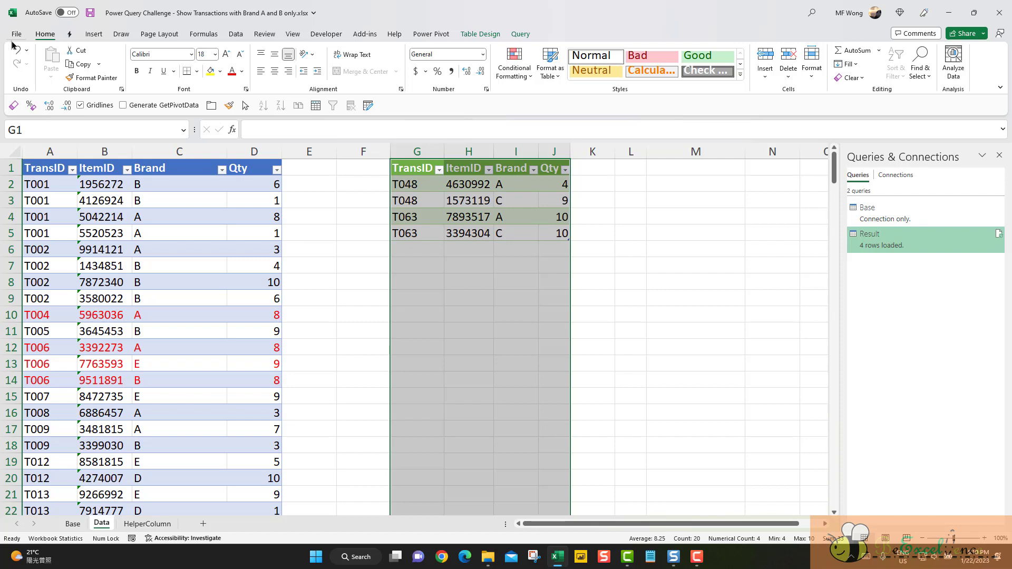
Step: Enter the heading Input Parameters in cell M1 of the Data worksheet
click(709, 175)
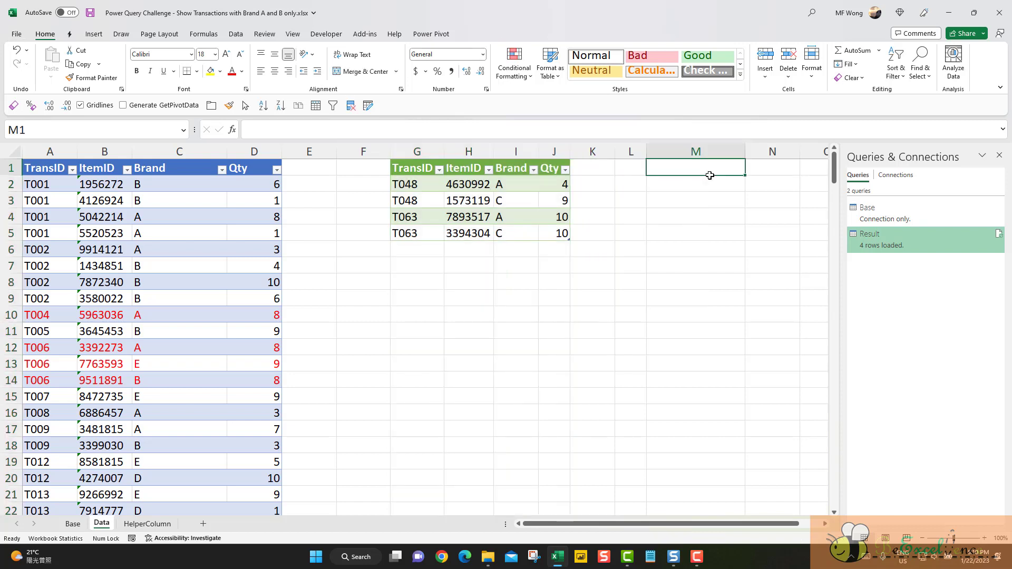
text(In[ut)
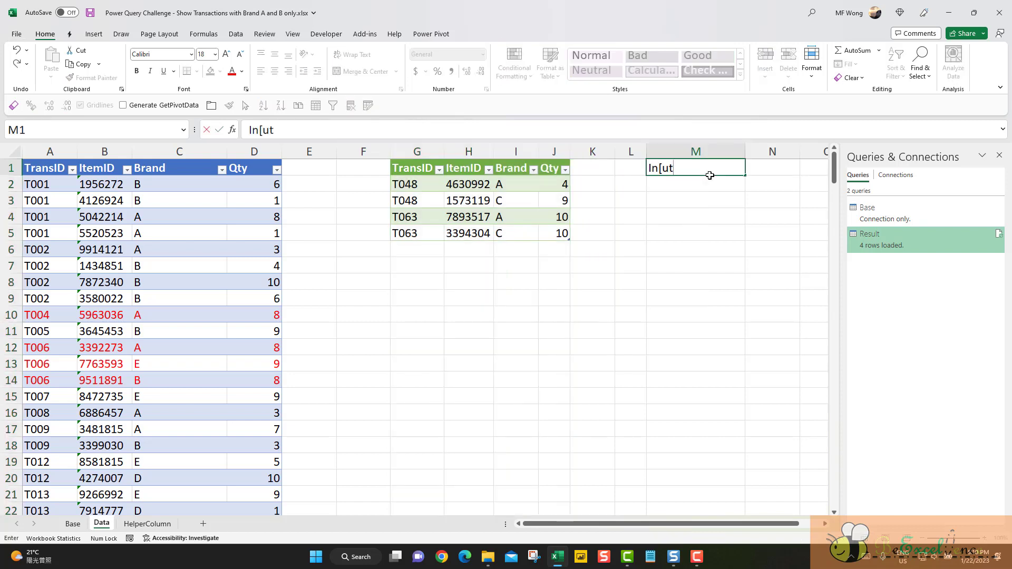
key(BackSpace)
key(BackSpace)
key(BackSpace)
text(put Paramenter)
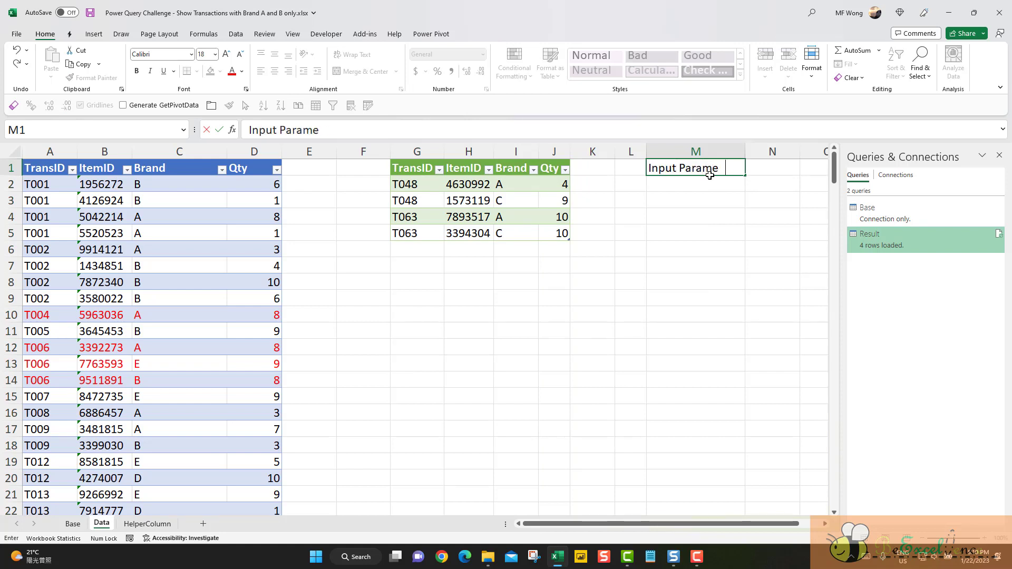
key(BackSpace)
key(BackSpace)
key(BackSpace)
key(BackSpace)
text(ters)
key(Return)
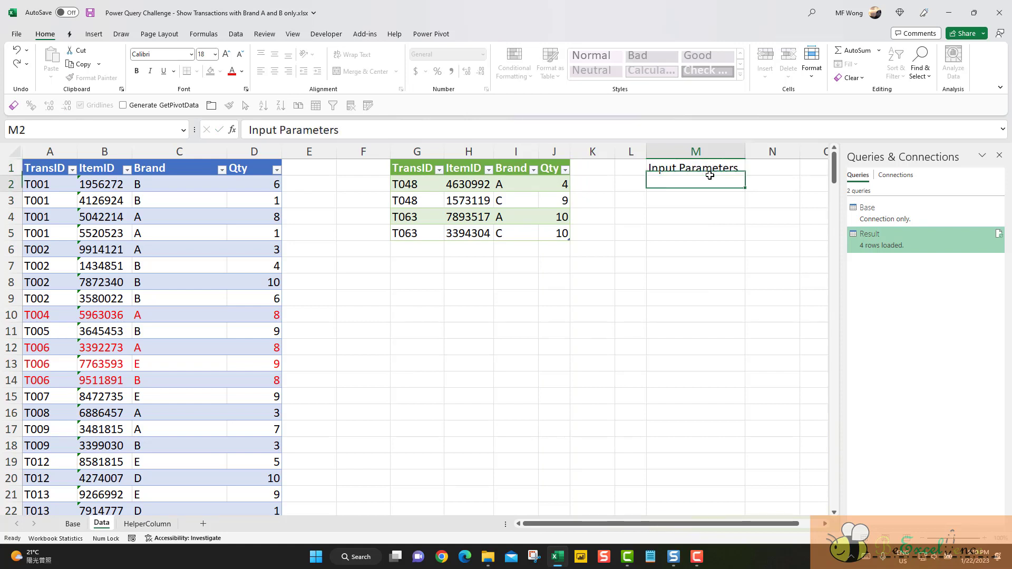
Step: List brands A and B in cells M2 and M3 under the Input Parameters heading
text(A)
key(Return)
text(B)
key(Return)
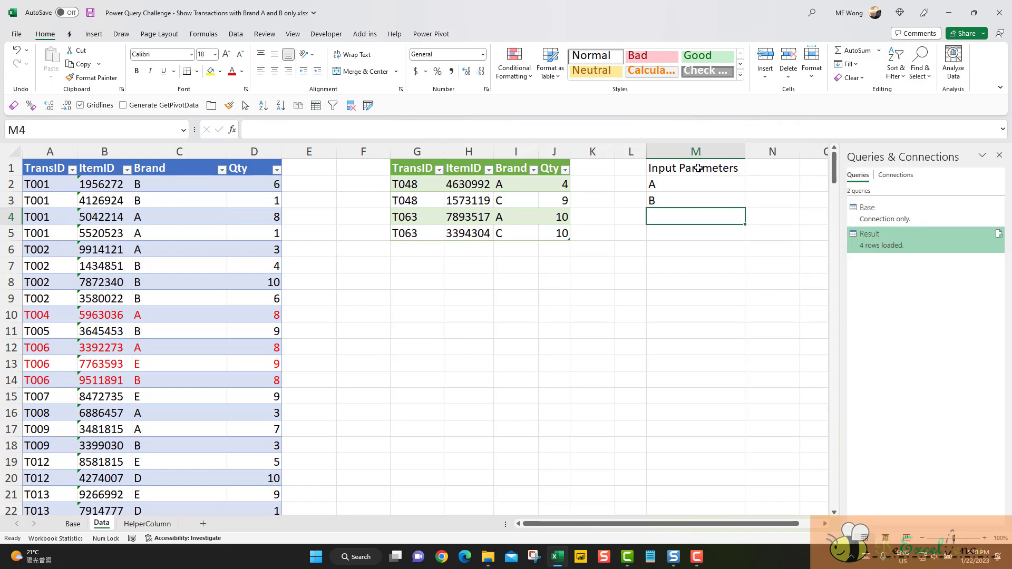
Step: Convert range M1:M3 into a table with headers and name it Brands
click(698, 168)
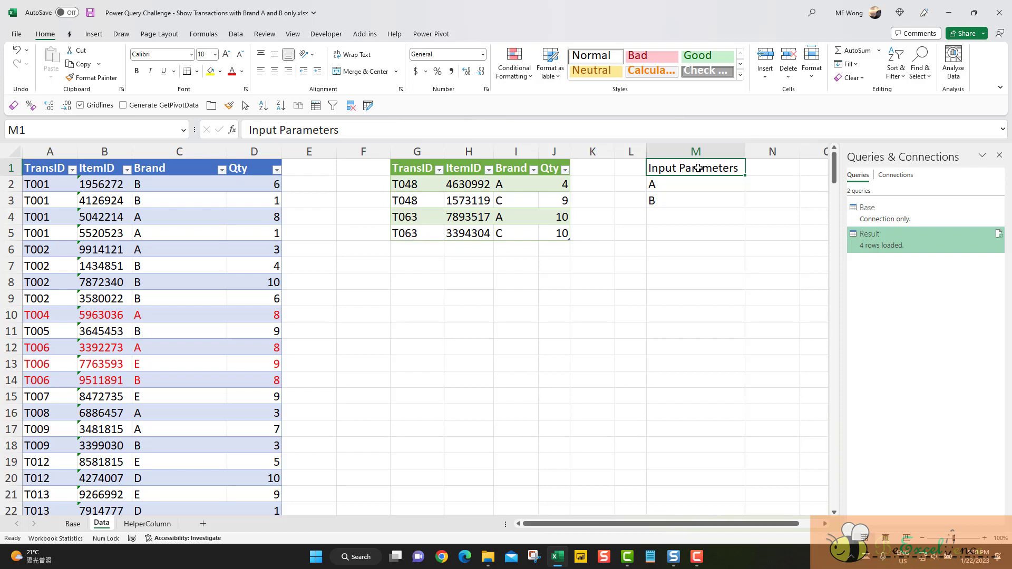
key(ctrl+t)
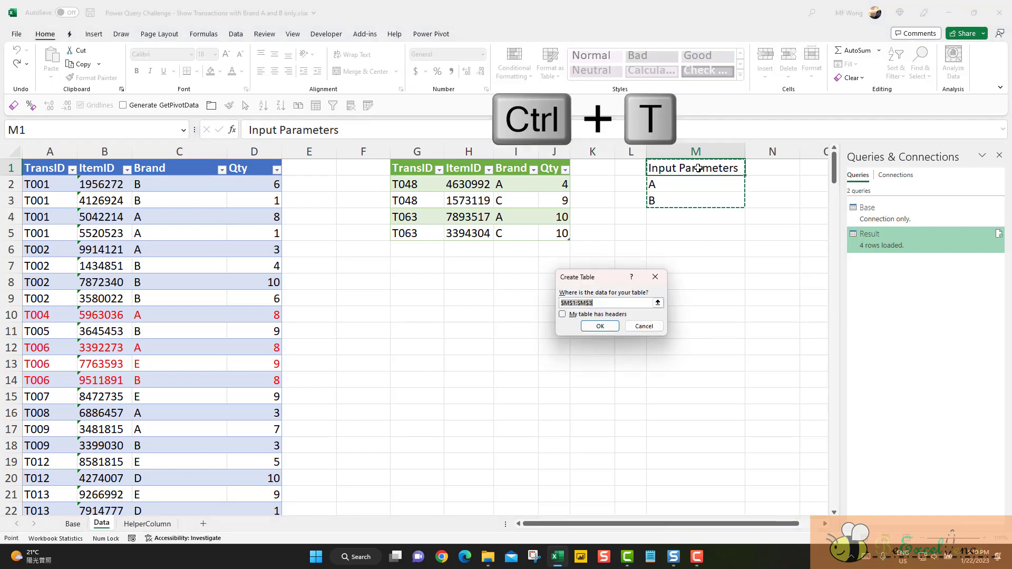
click(571, 315)
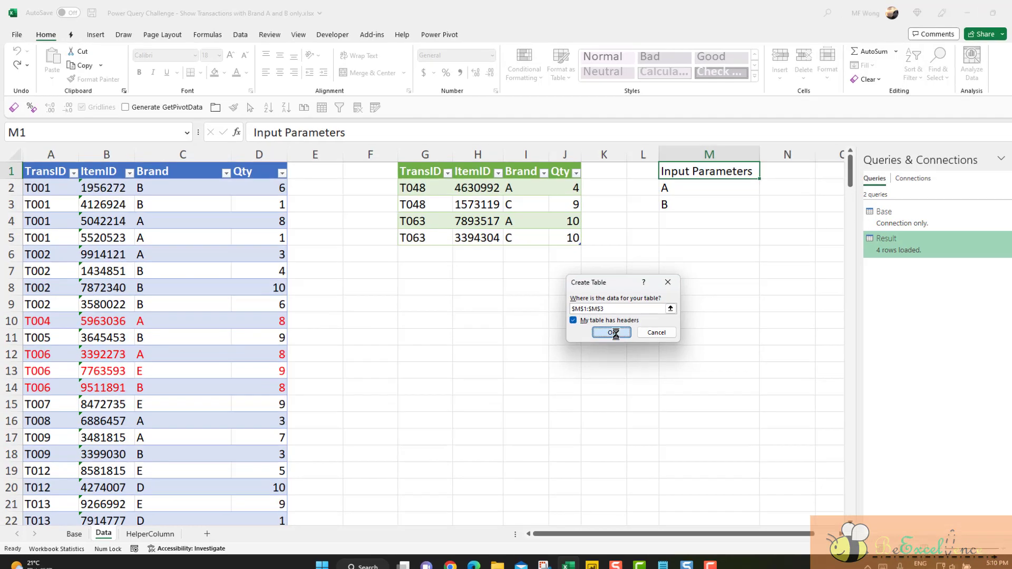
click(600, 326)
click(116, 204)
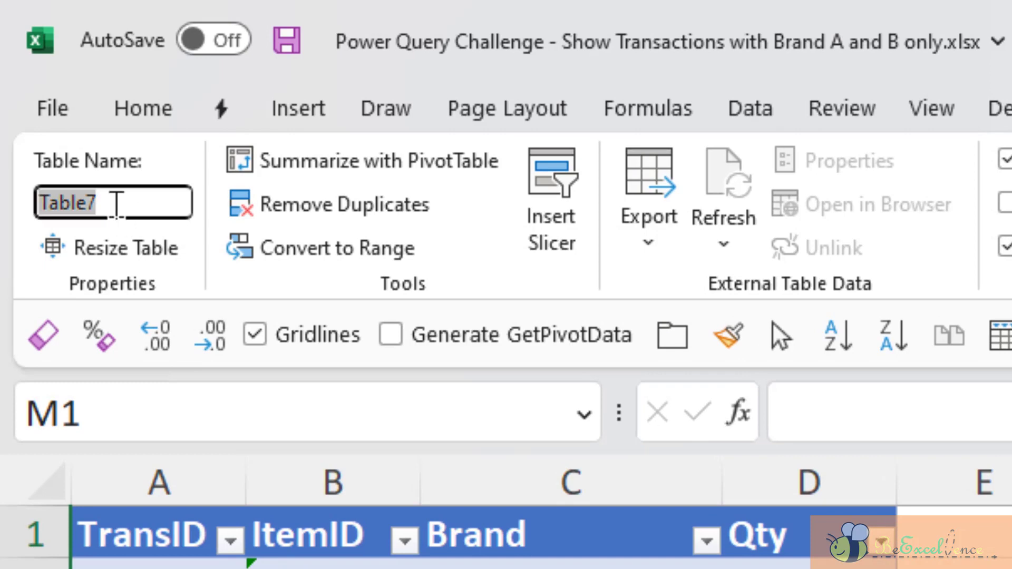
text(Brands)
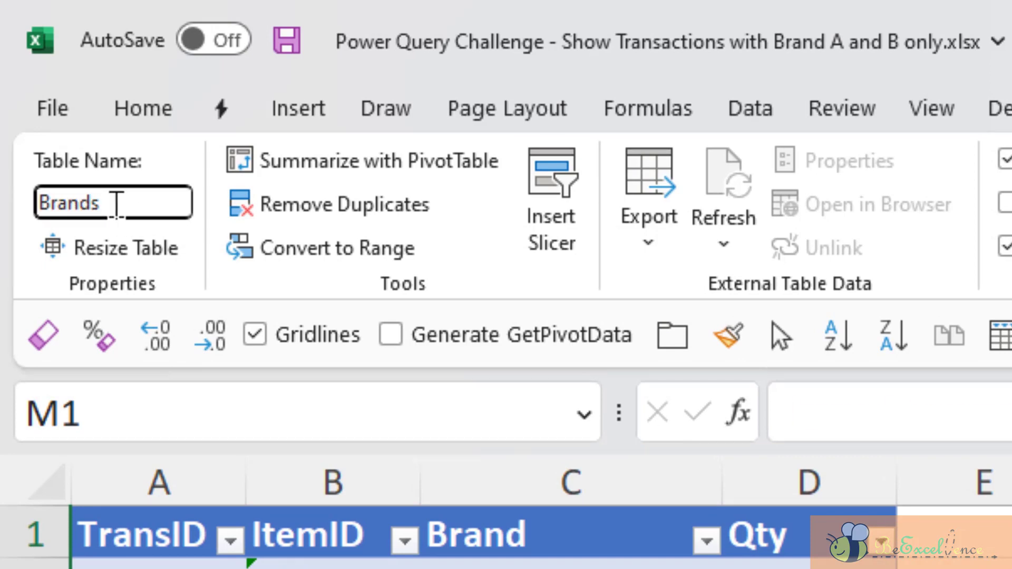
key(Return)
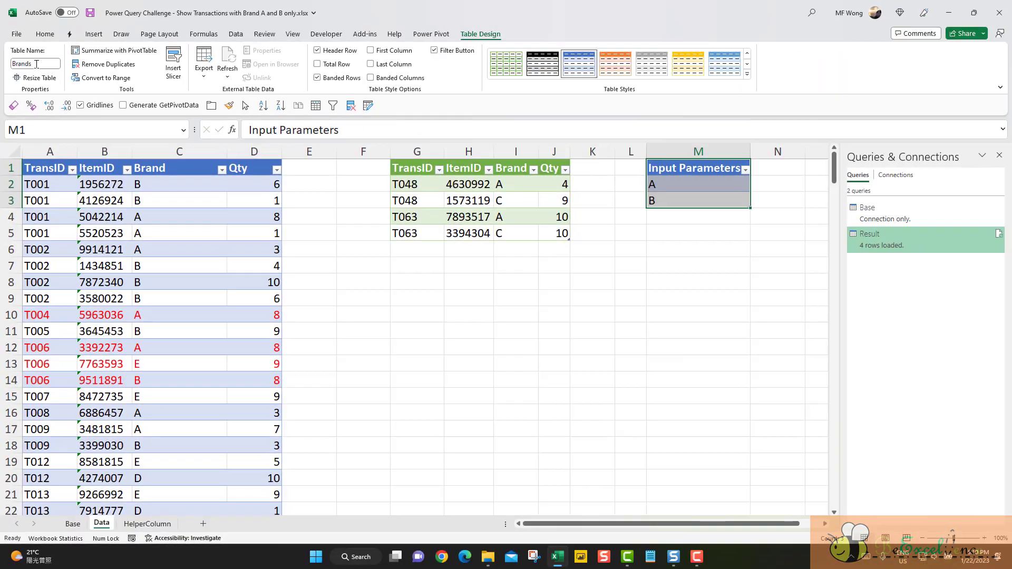
Step: Try adding C in M4 as a third entry of the Brands table, and undo it
click(691, 265)
click(718, 188)
click(728, 218)
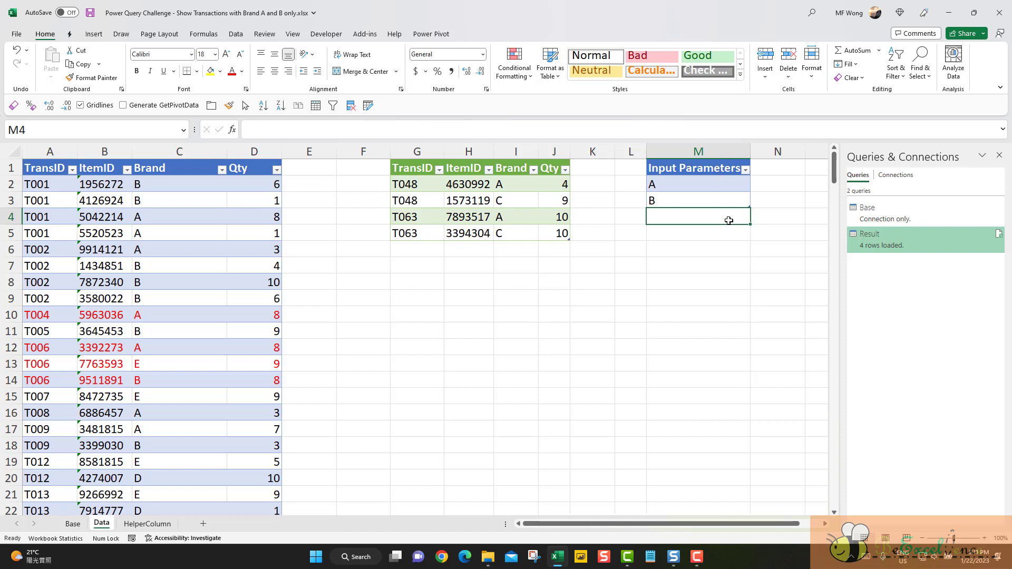
text(C)
key(Return)
click(739, 295)
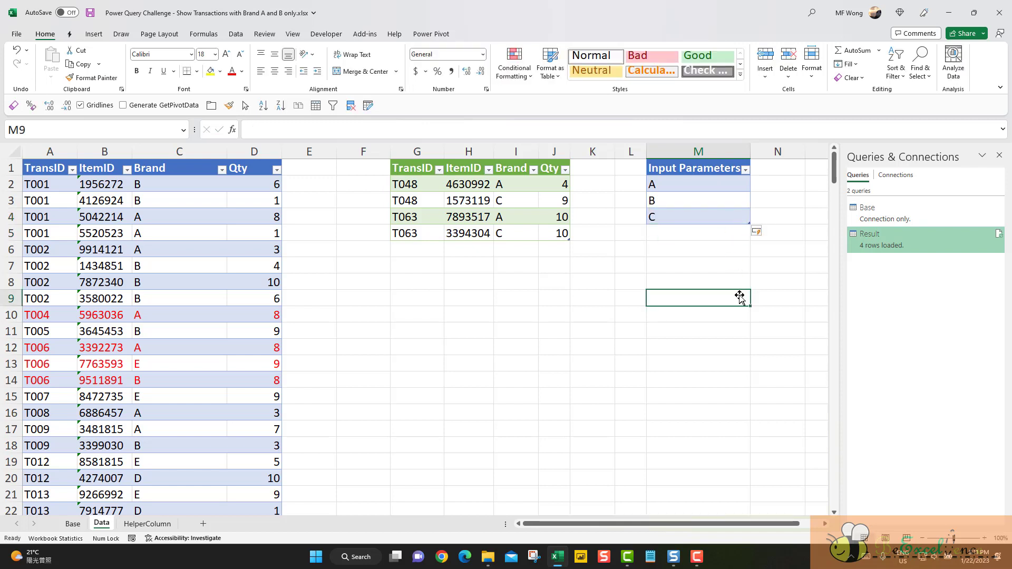
key(ctrl+z)
key(ctrl+z)
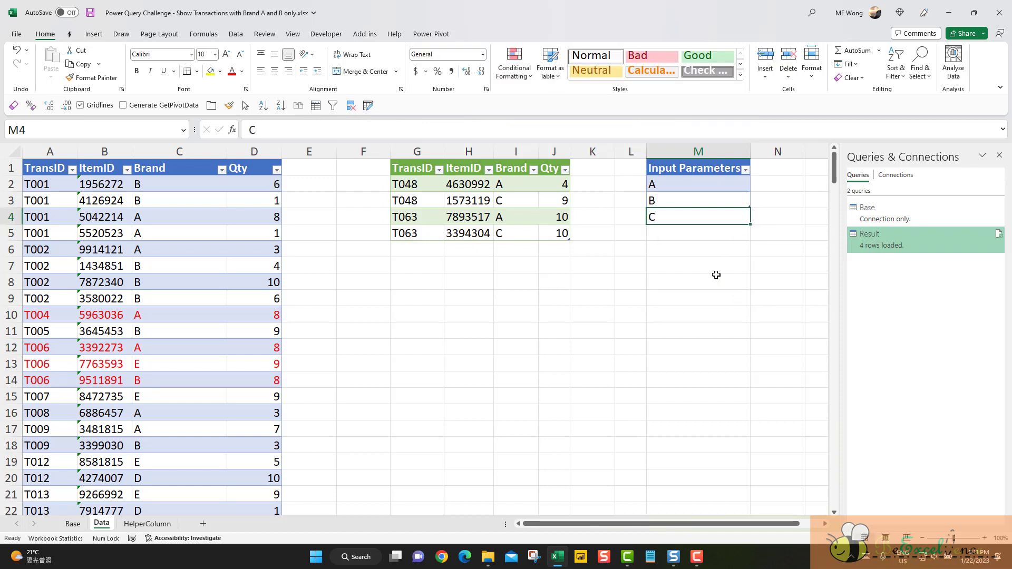
Step: Load the Brands table into Power Query as a new query and convert its Input Parameters column to a list
drag(721, 183, 716, 196)
right_click(708, 190)
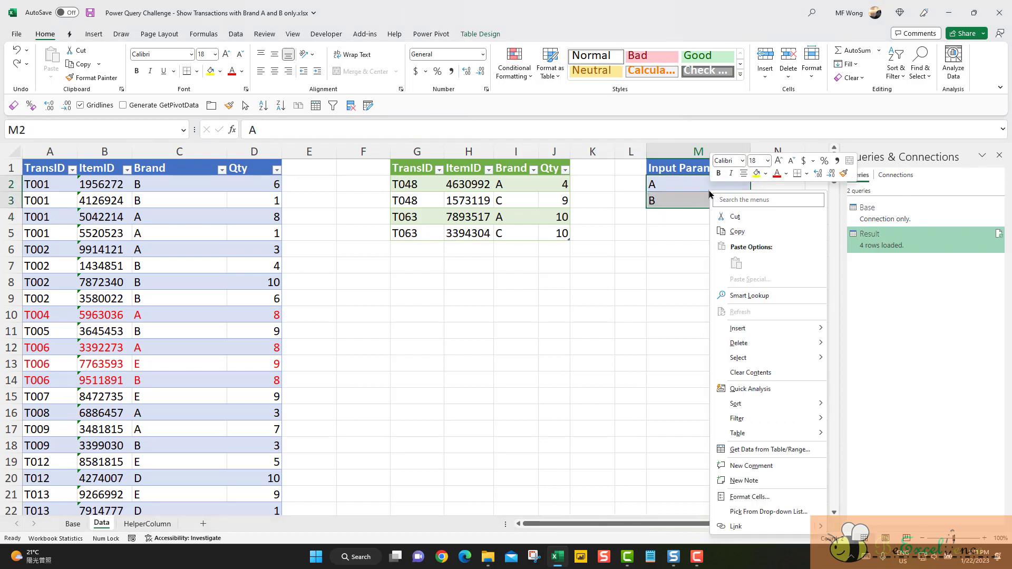
click(765, 449)
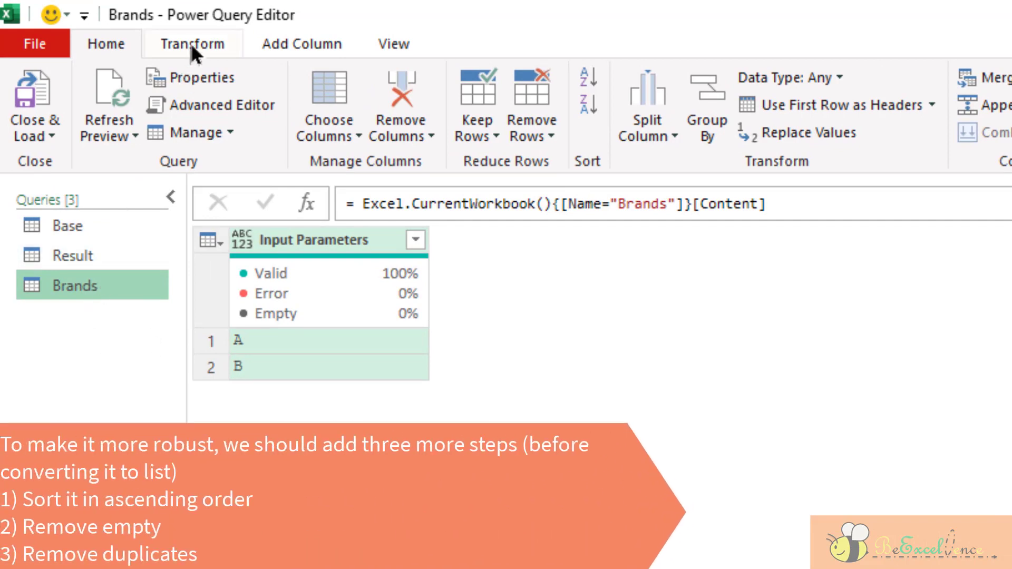
click(208, 45)
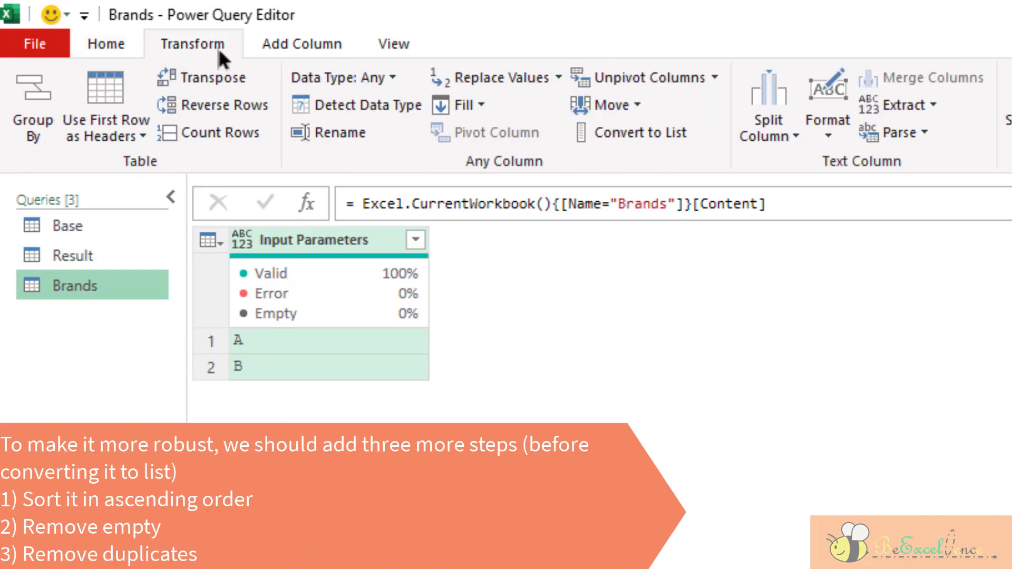
click(669, 138)
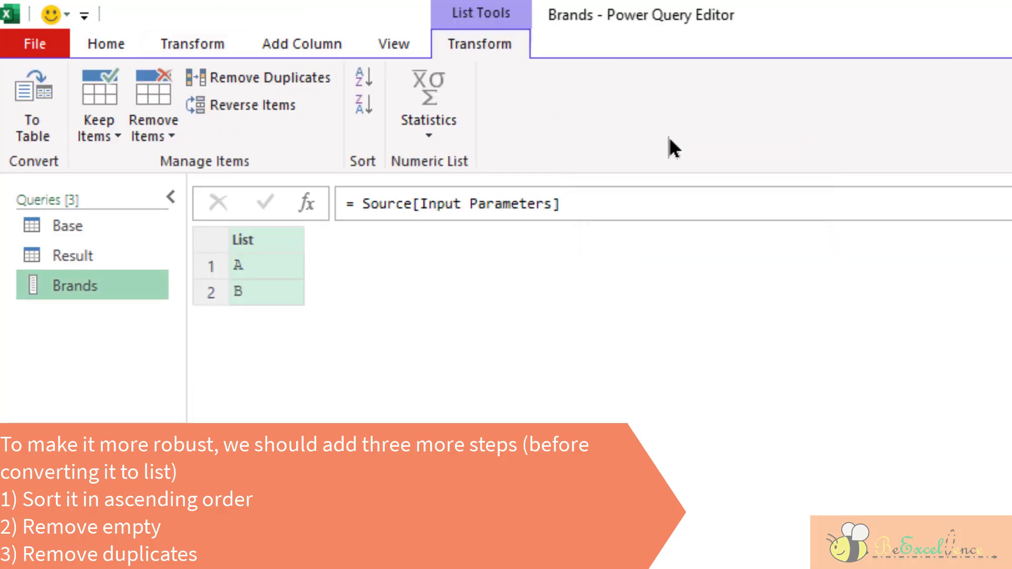
Step: Go back to the Added Custom step of the Result query and examine the sorted brand lists of the first transactions
click(84, 254)
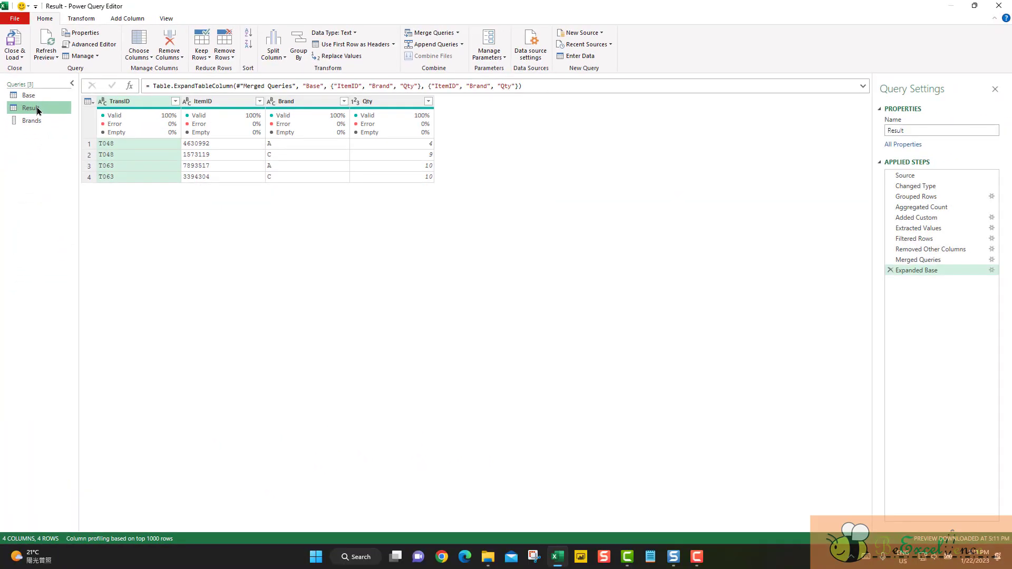
click(923, 229)
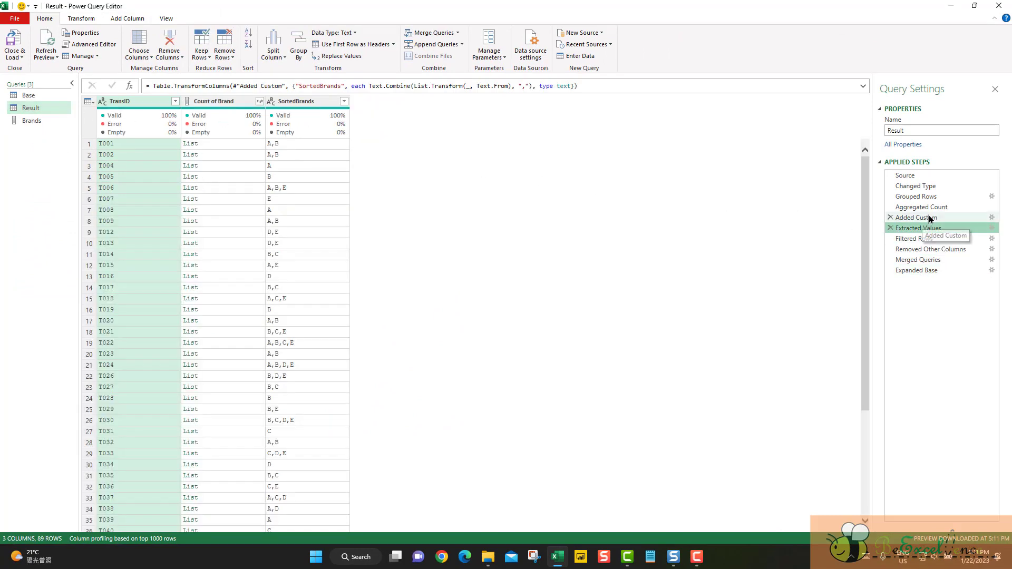
click(927, 217)
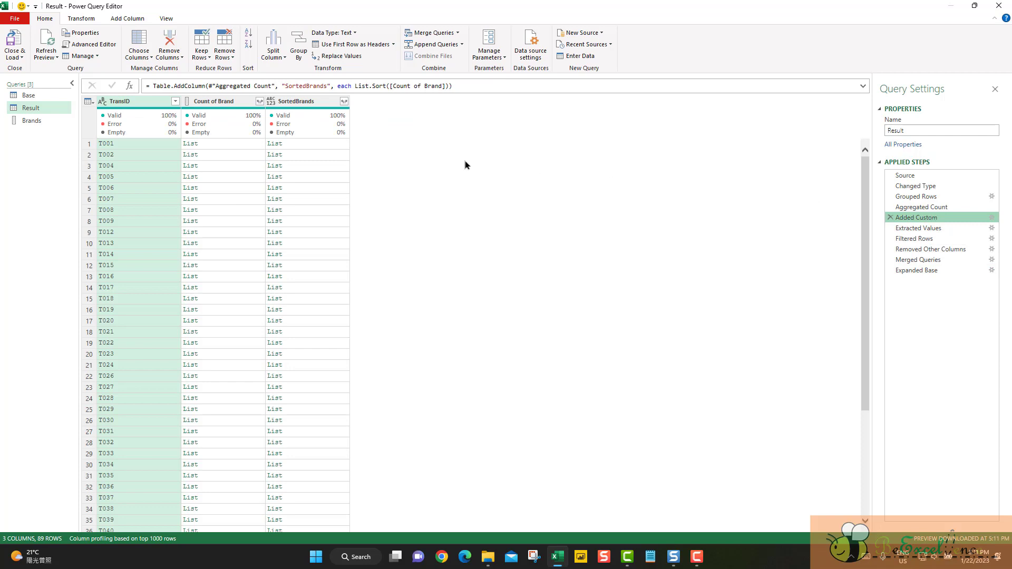
click(295, 144)
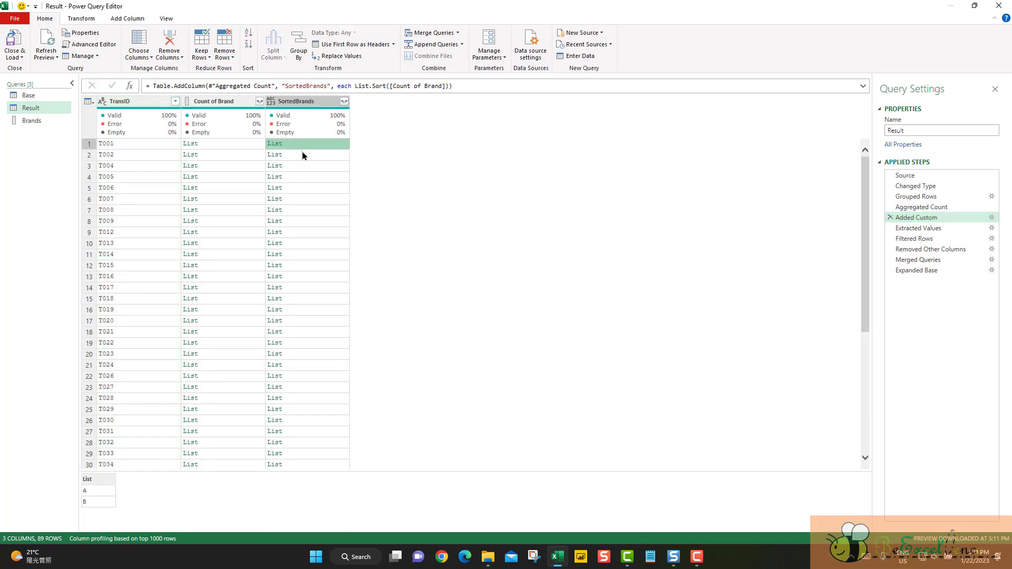
click(303, 155)
click(305, 168)
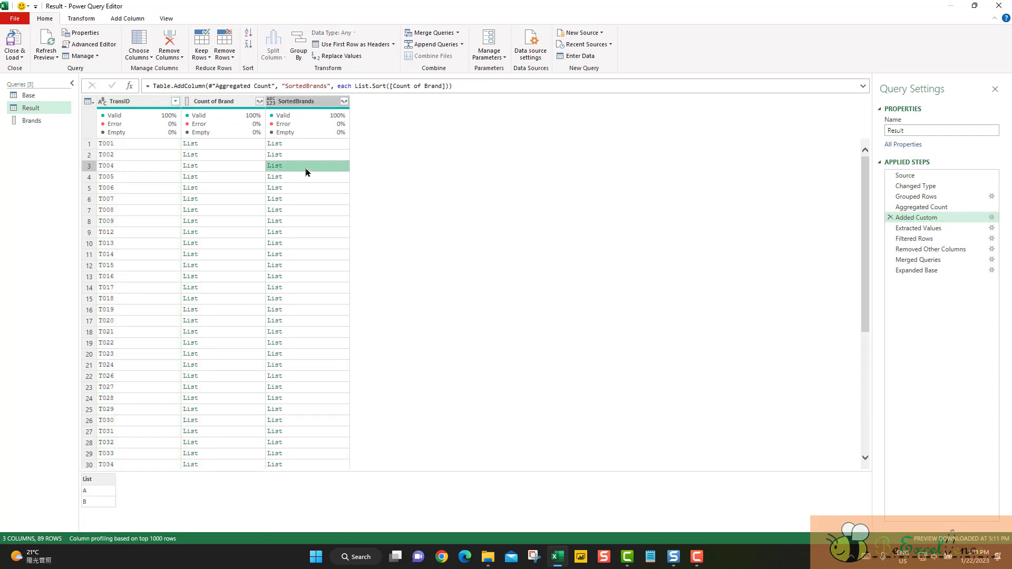
click(309, 174)
click(312, 188)
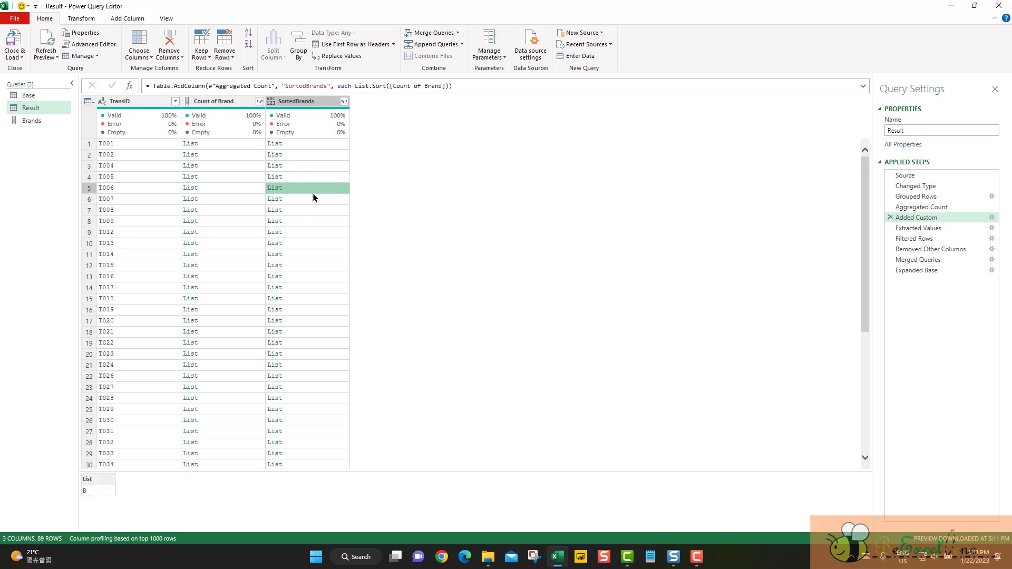
click(311, 201)
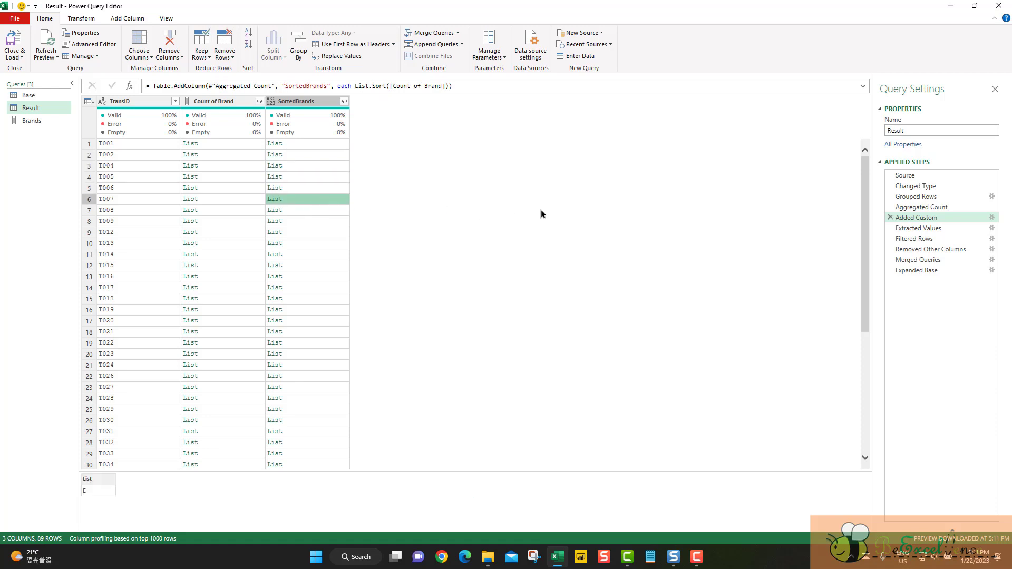
Step: Delete the Extracted Values step and all steps after it from the Result query
right_click(923, 222)
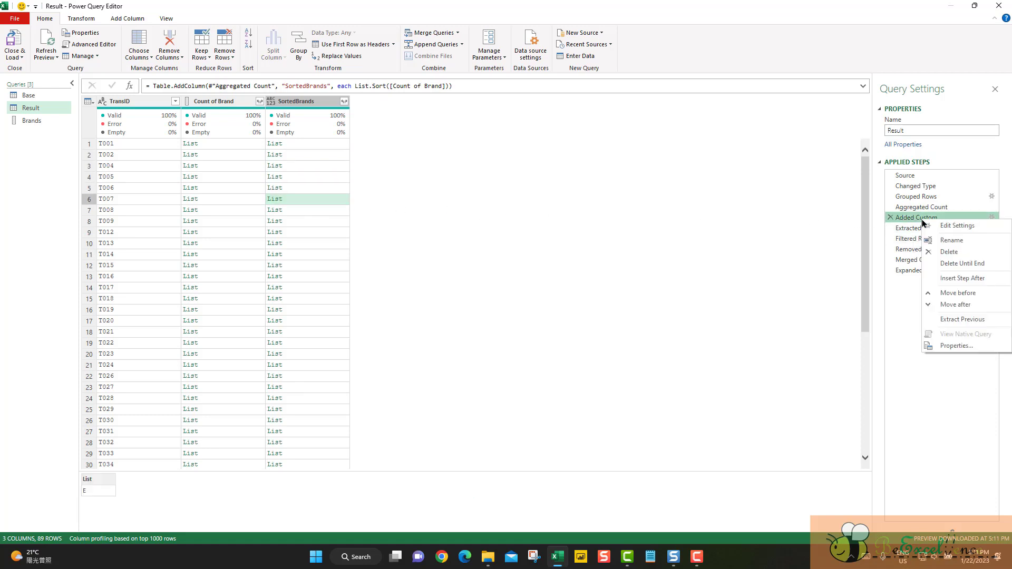
key(Down)
key(Down)
key(Down)
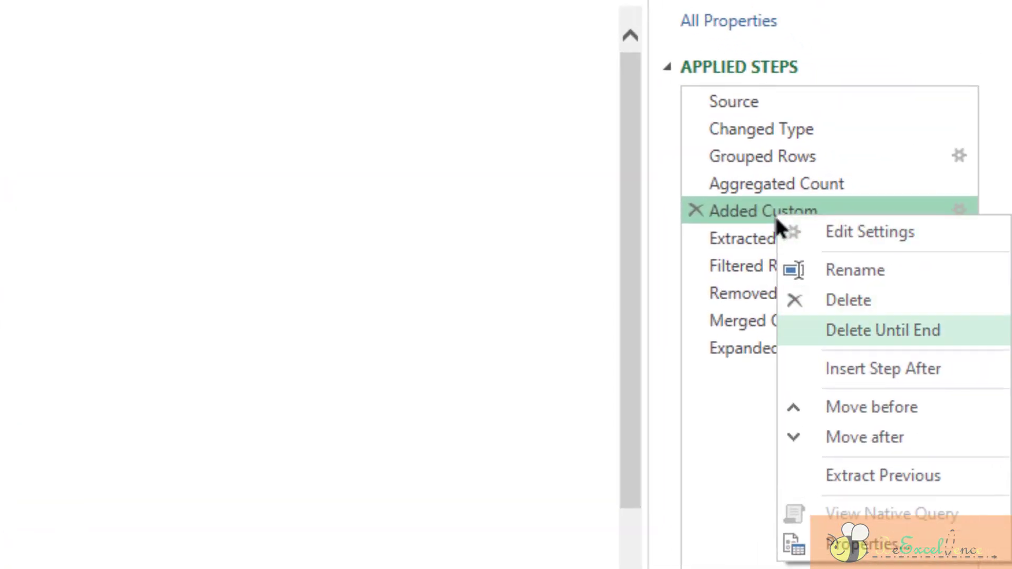
click(747, 235)
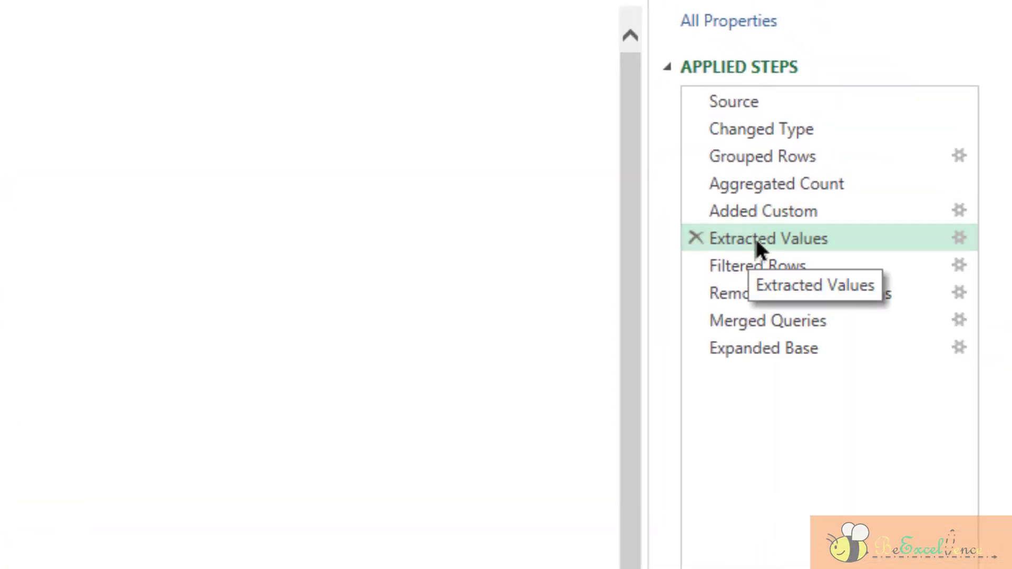
right_click(754, 236)
click(881, 362)
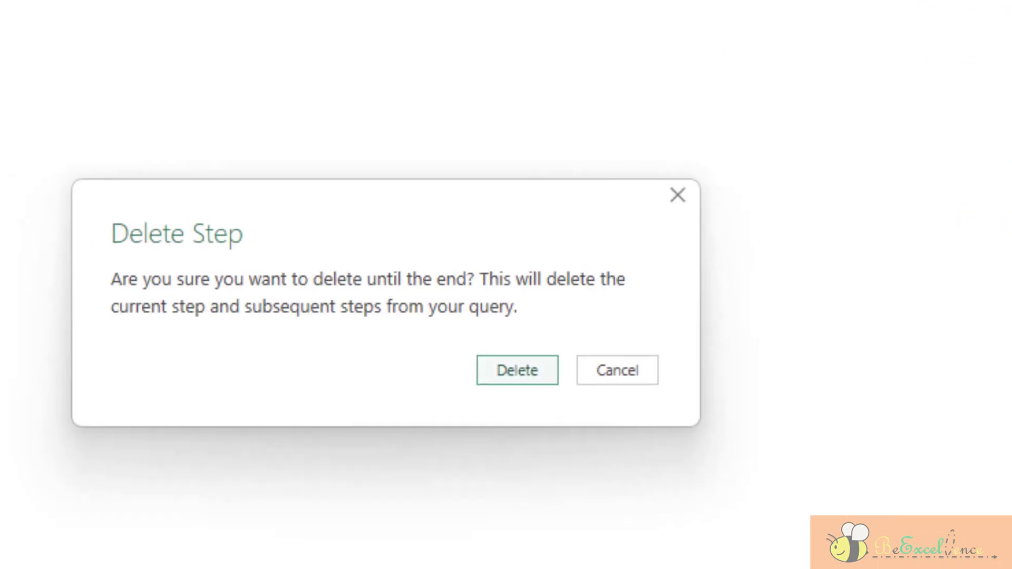
click(555, 367)
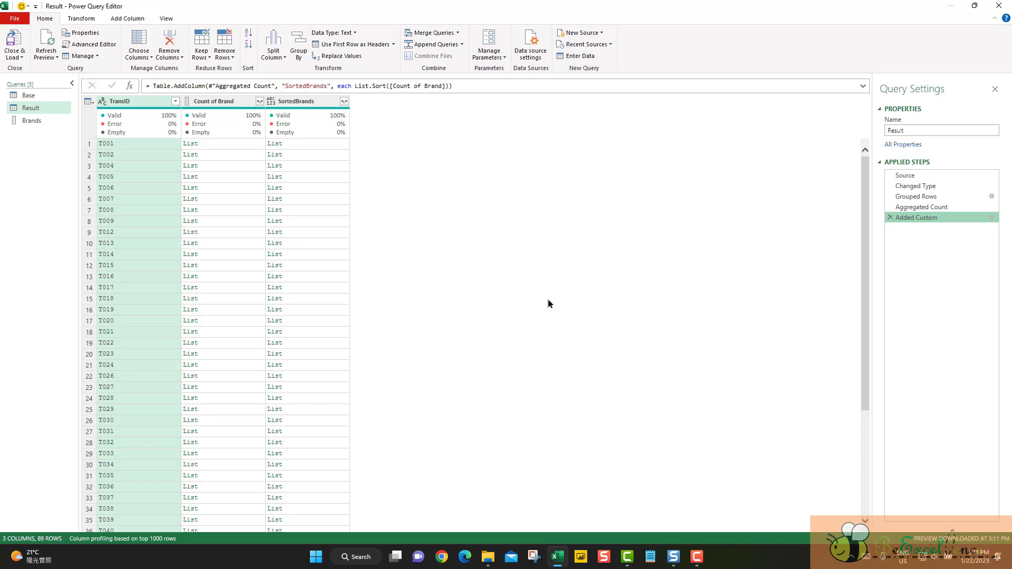
Step: Compare the first transaction's SortedBrands list in the Result query with the list in the Brands query
click(319, 149)
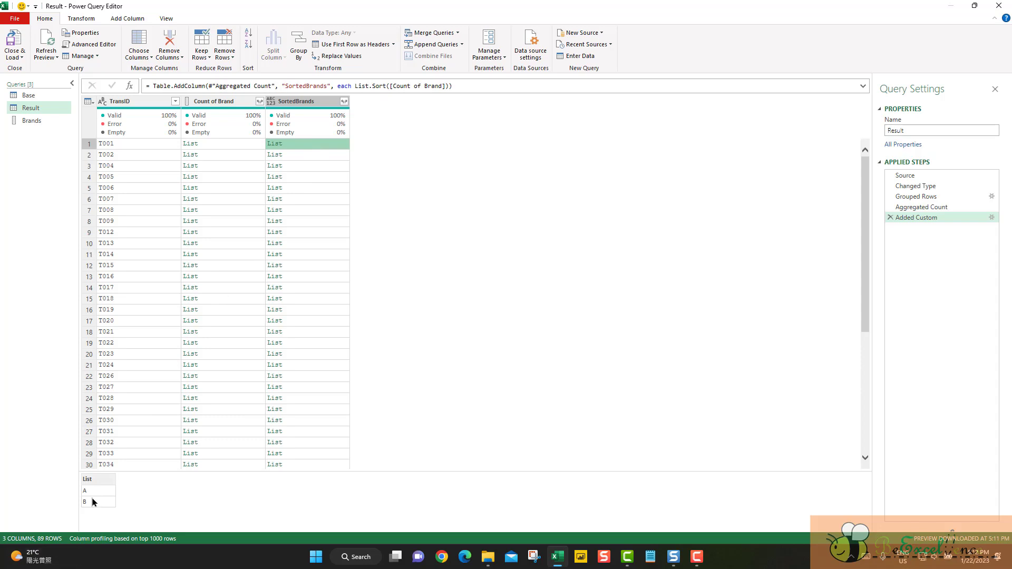
click(32, 121)
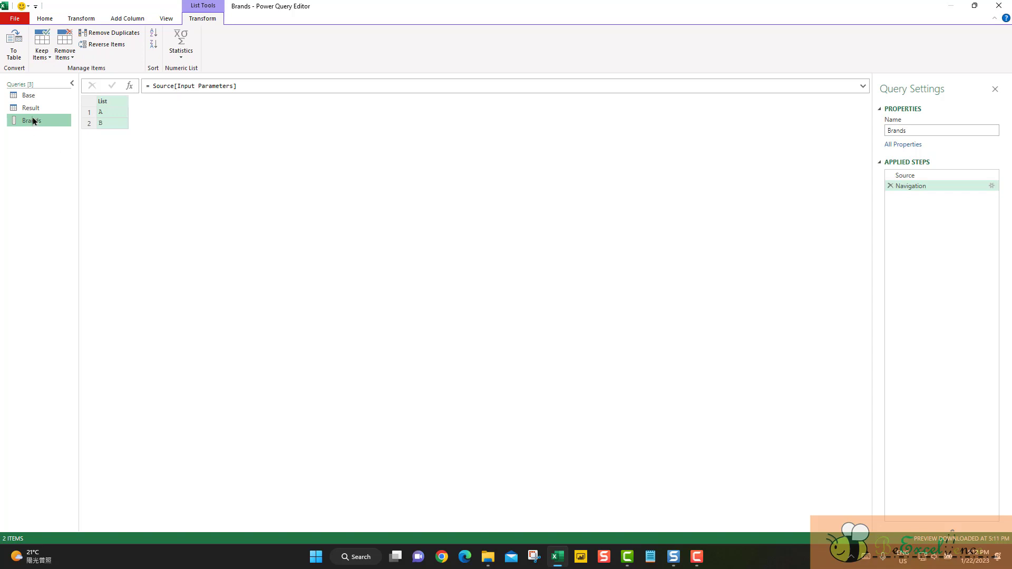
click(31, 109)
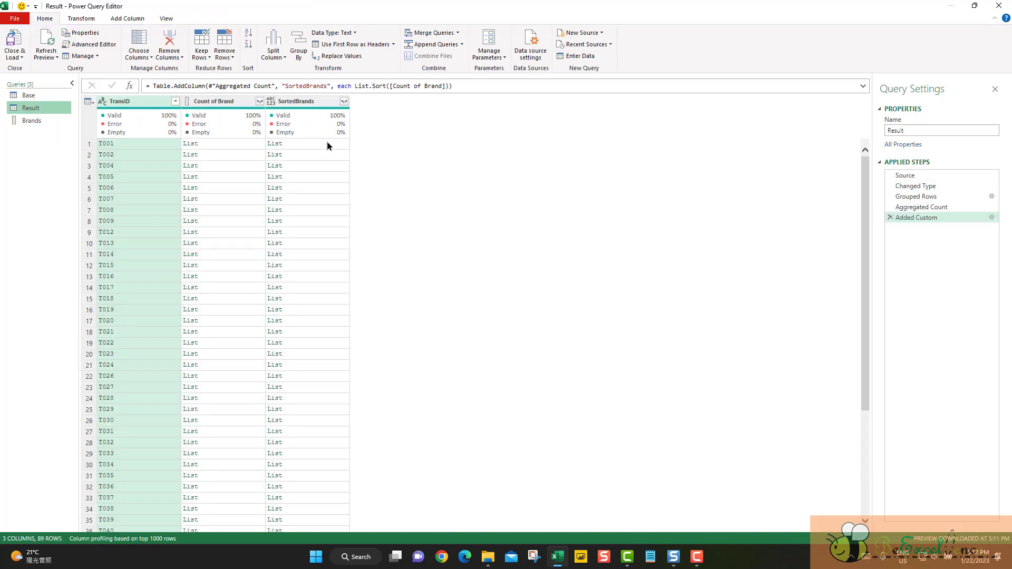
click(326, 143)
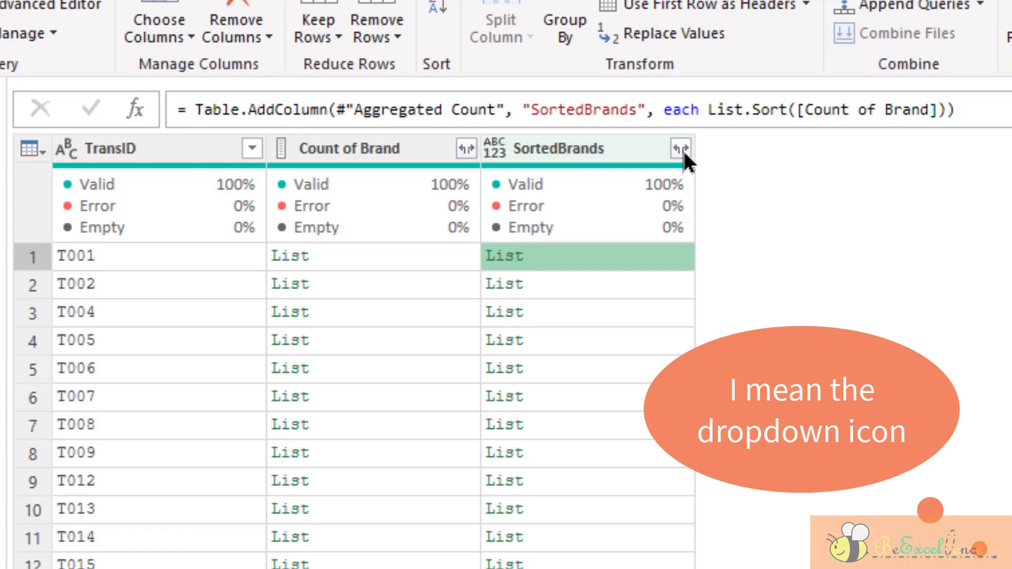
Step: Filter the TransID column of the Result query to T001 only
click(207, 145)
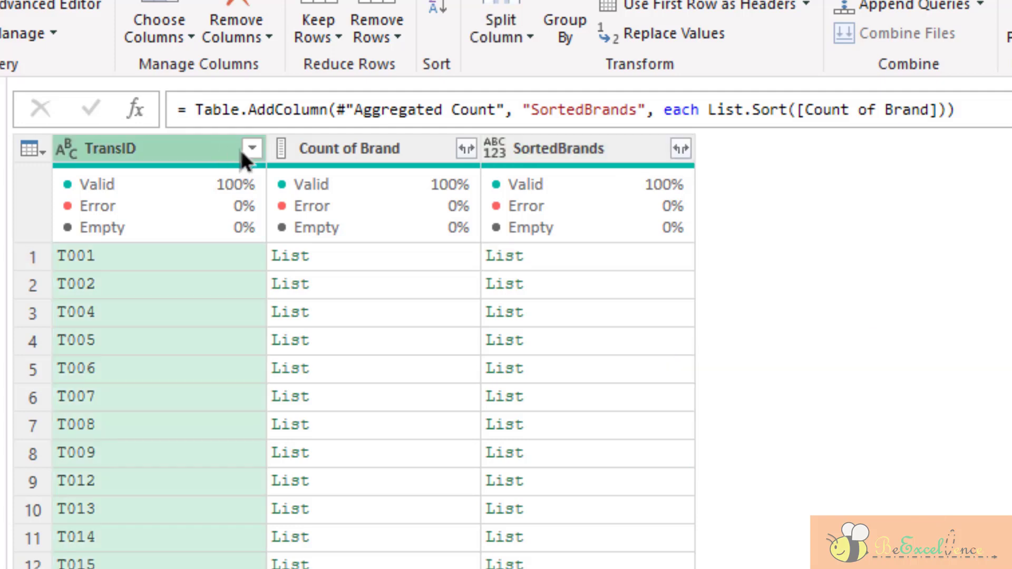
click(252, 149)
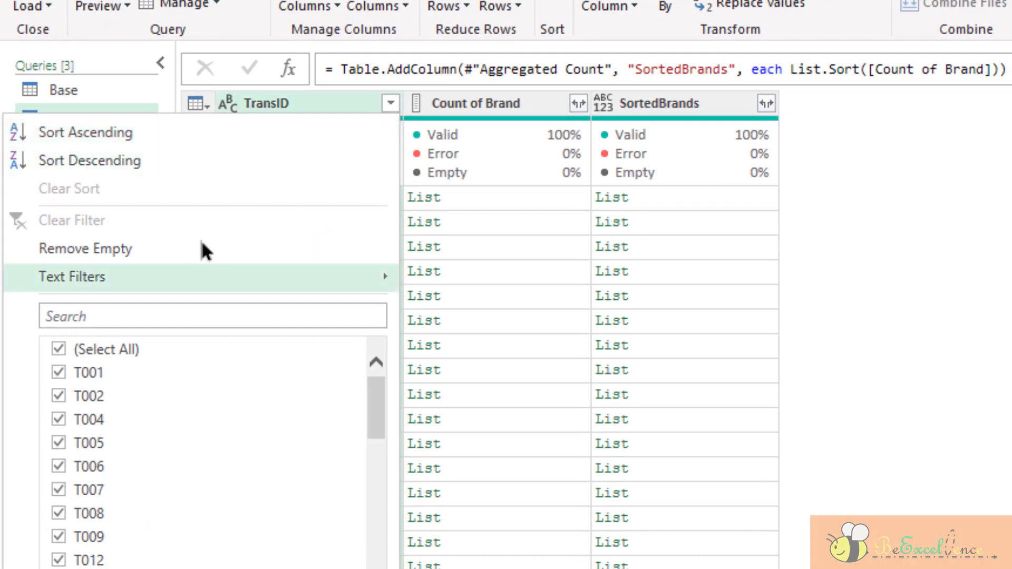
click(57, 349)
click(58, 374)
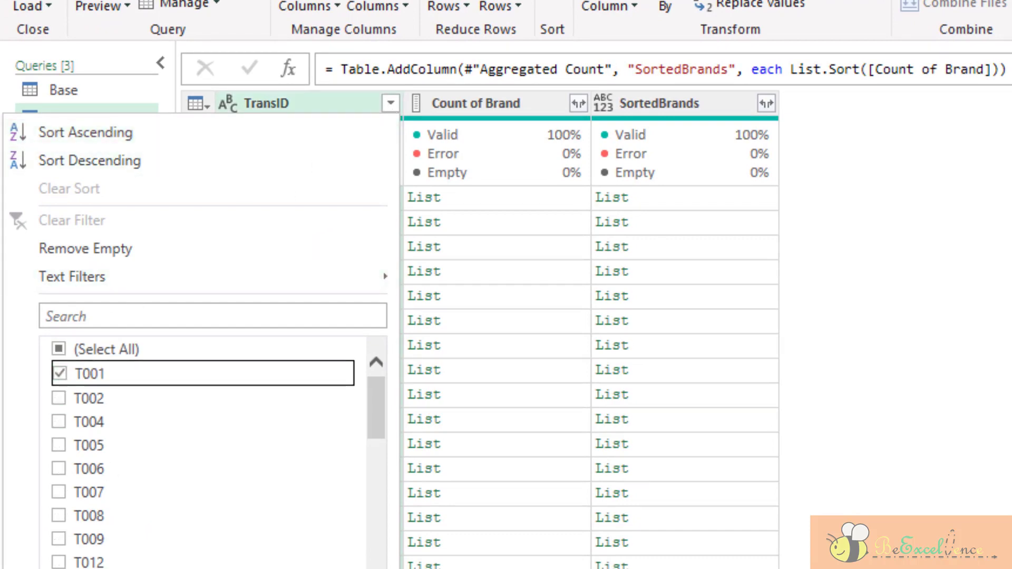
key(Return)
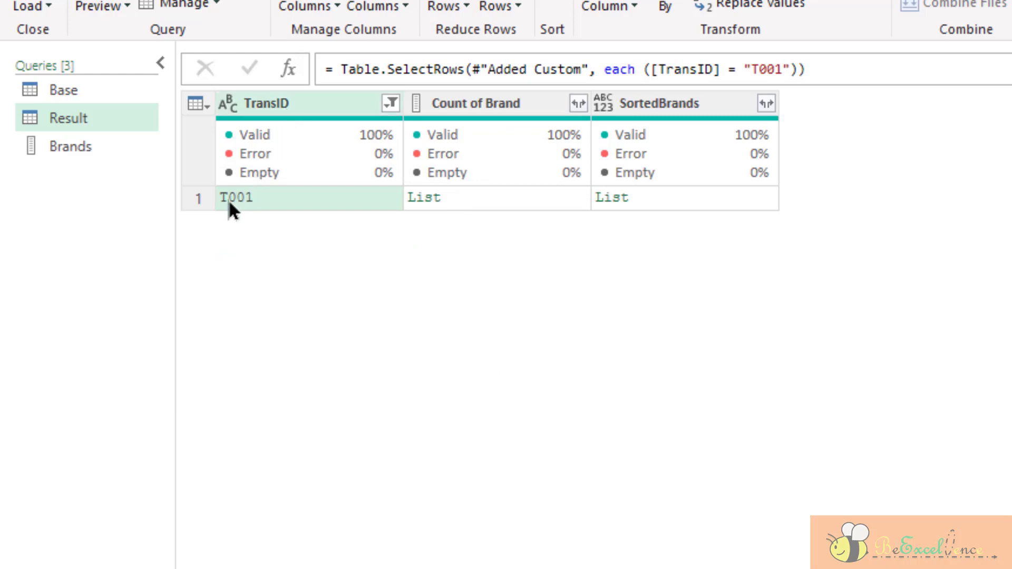
Step: Replace the TransID column reference in the Filtered Rows formula with SortedBrands
click(834, 63)
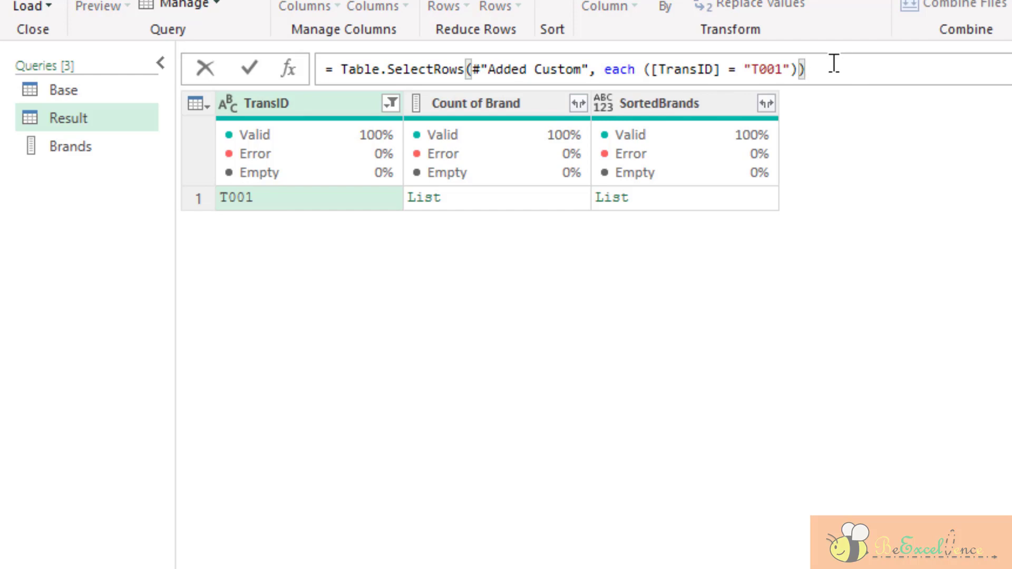
click(679, 69)
double_click(679, 69)
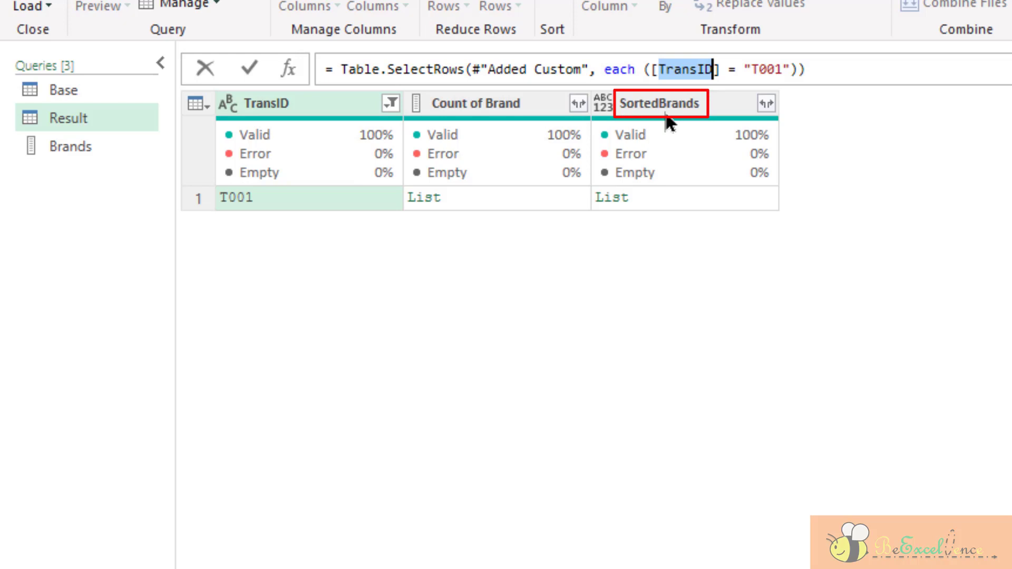
text(Sort)
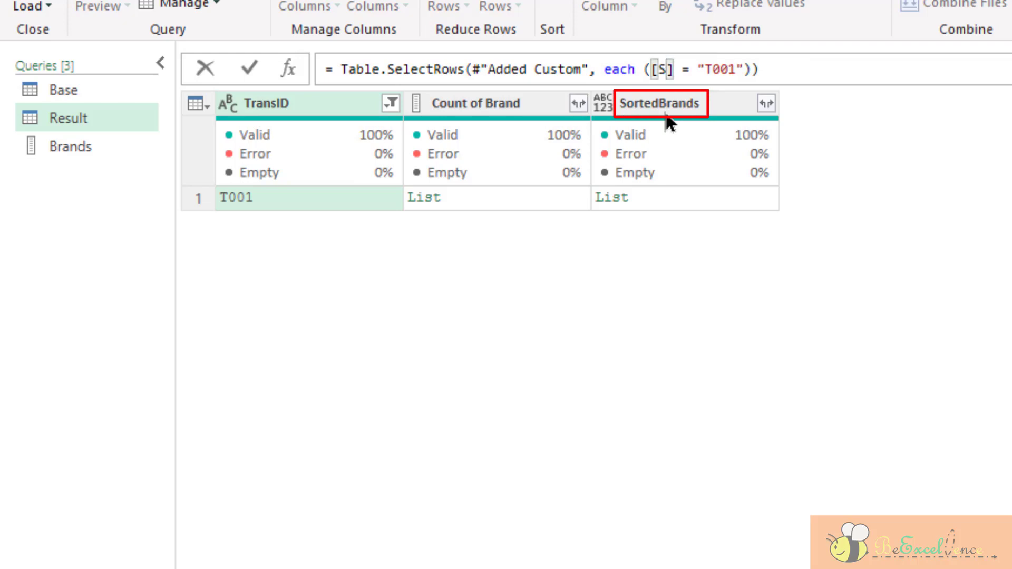
text(edBrand)
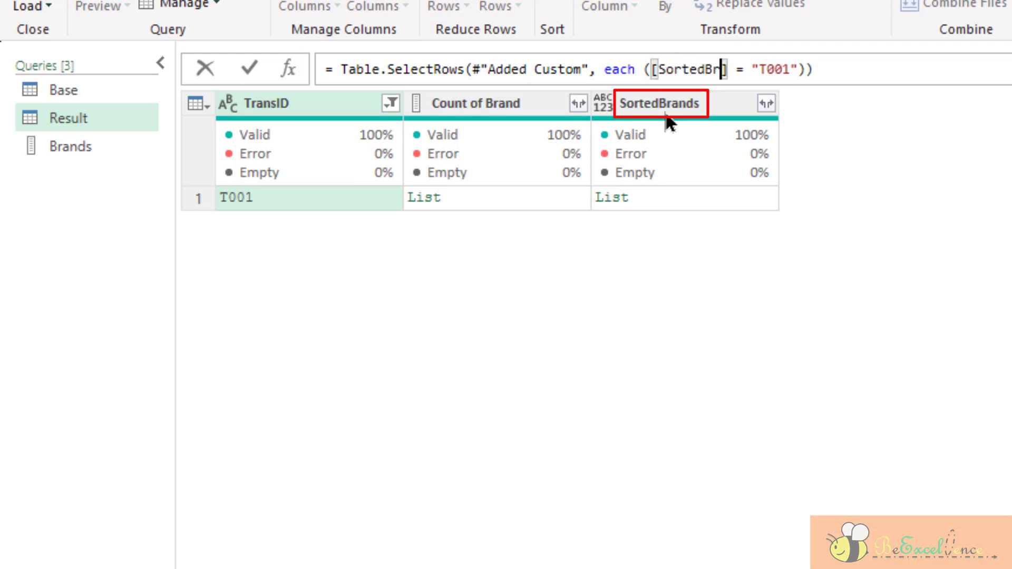
text(s)
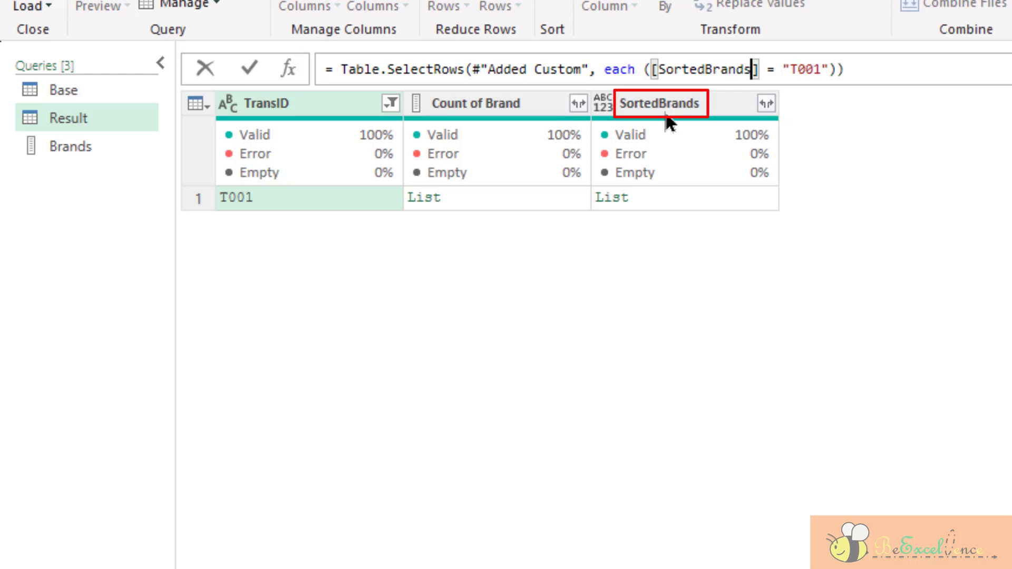
Step: Replace "T001" in the filter formula with the Brands query, making the condition [SortedBrands] = Brands, and apply it
double_click(809, 69)
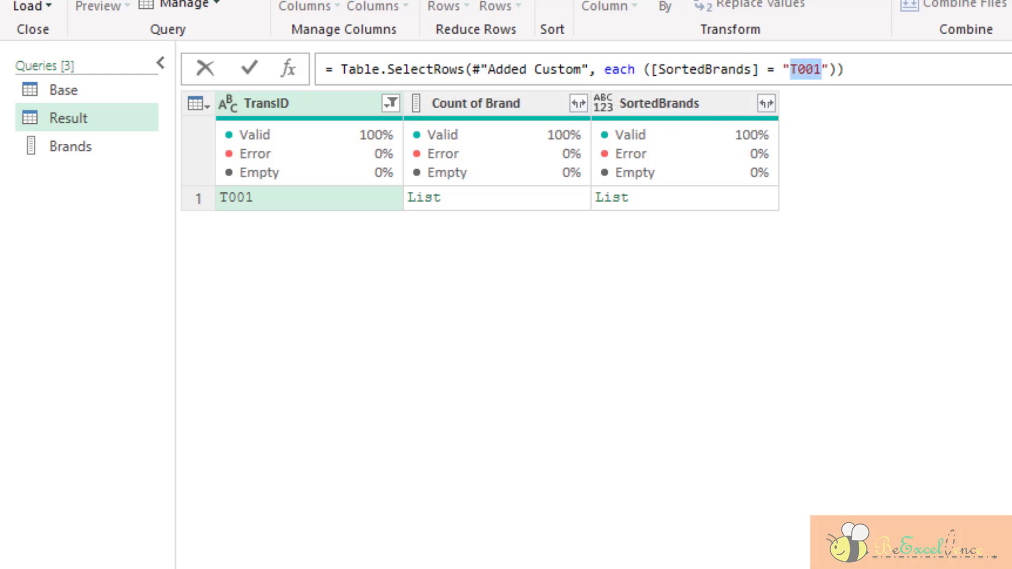
key(BackSpace)
key(Delete)
key(BackSpace)
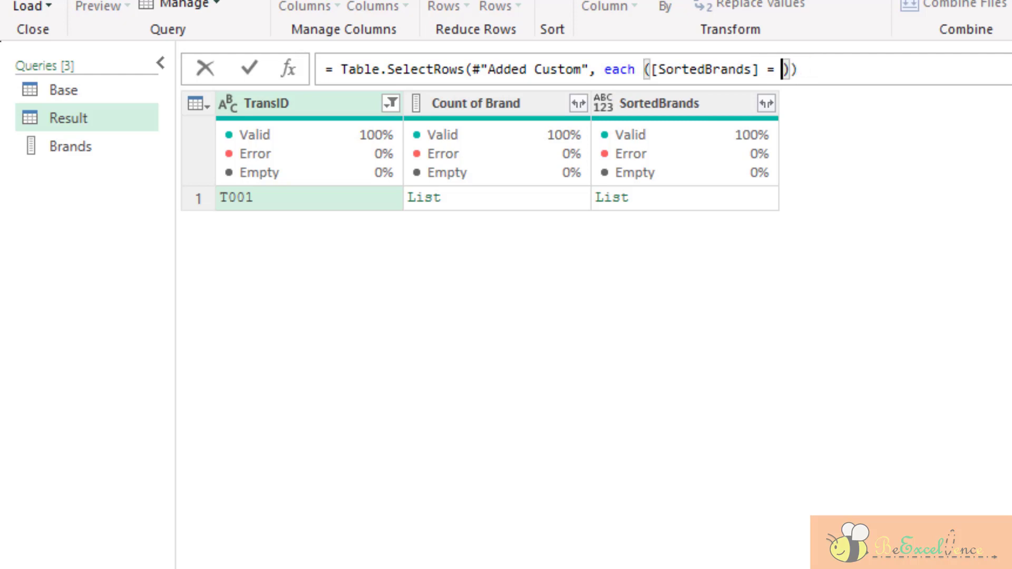
text(Brands)
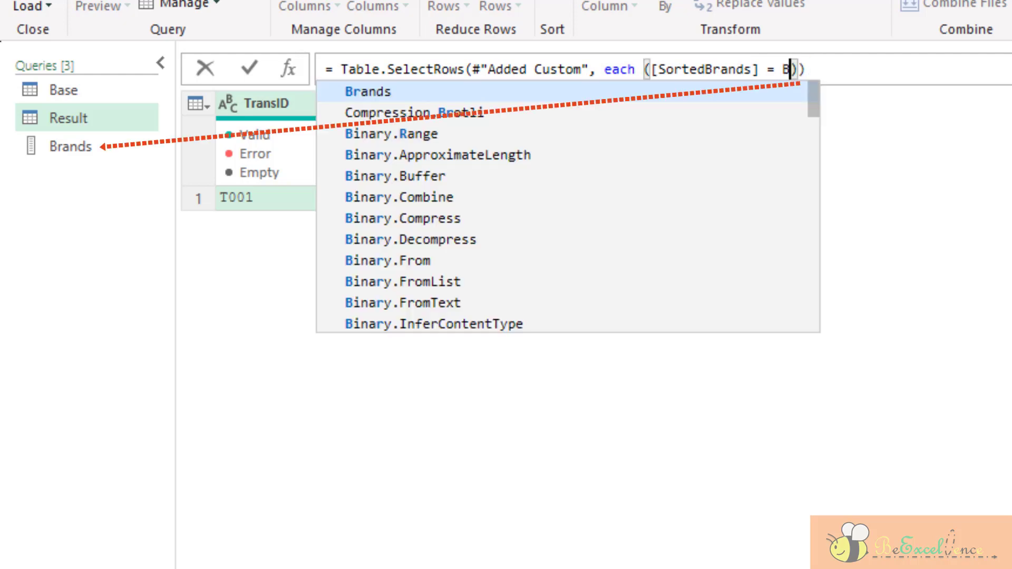
key(Escape)
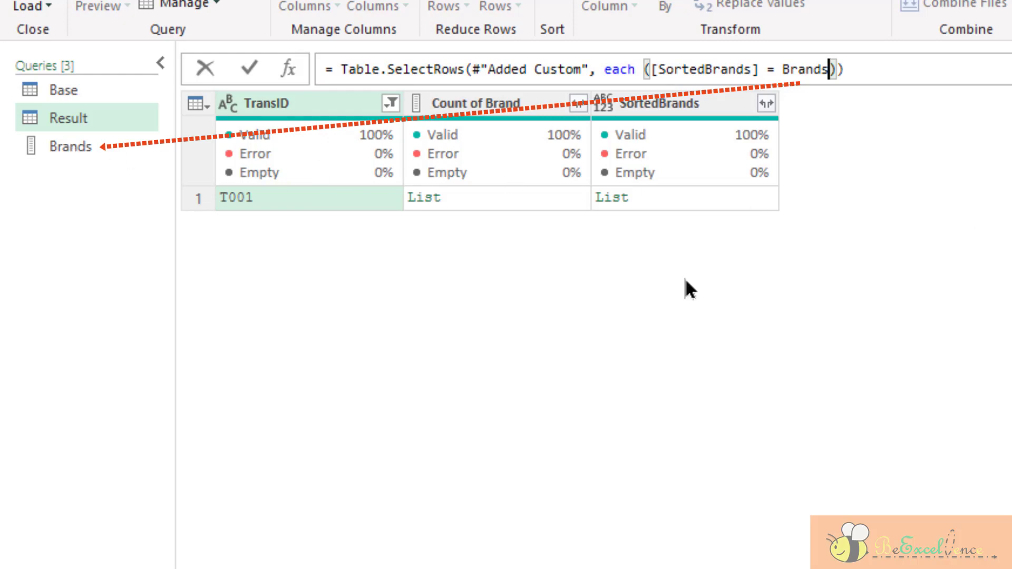
key(Return)
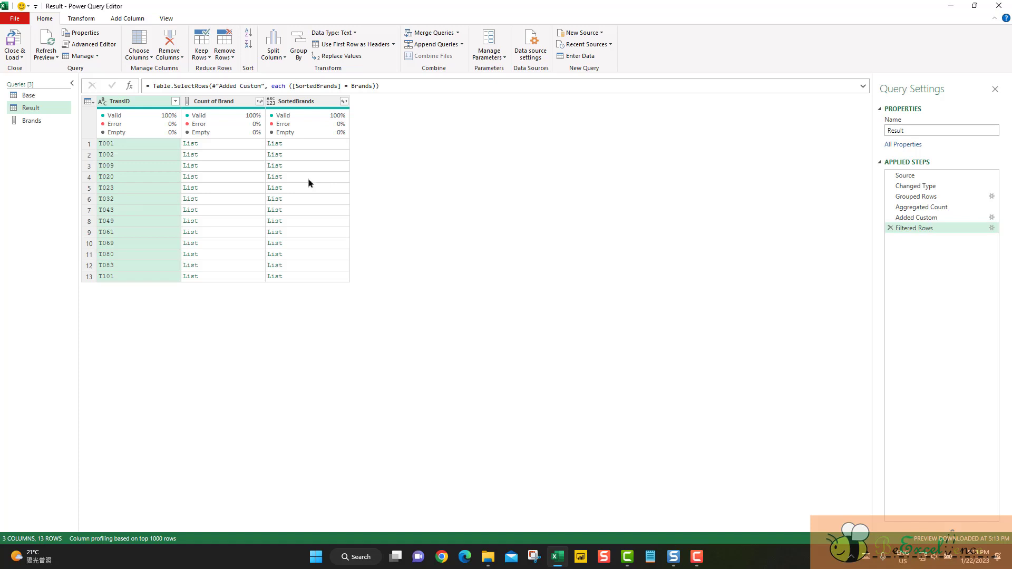
Step: Check the SortedBrands lists of the first three filtered transactions against the chosen brands
click(325, 144)
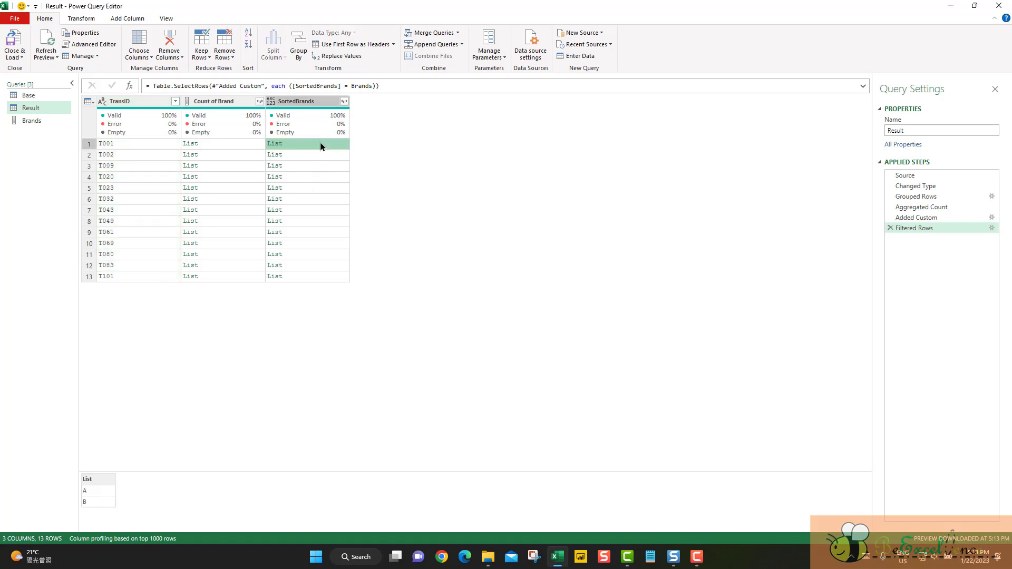
click(155, 145)
click(309, 144)
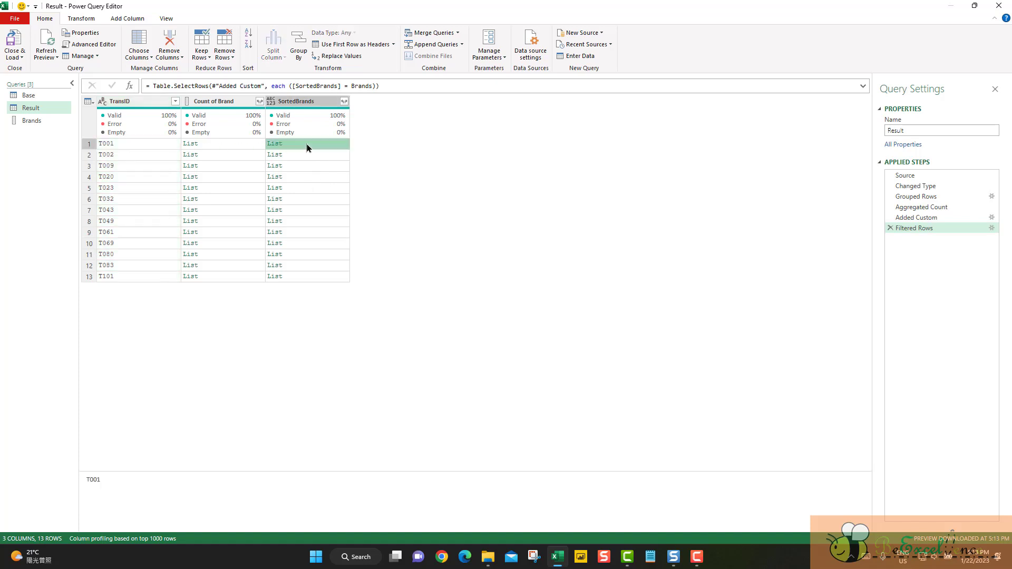
click(312, 156)
click(318, 168)
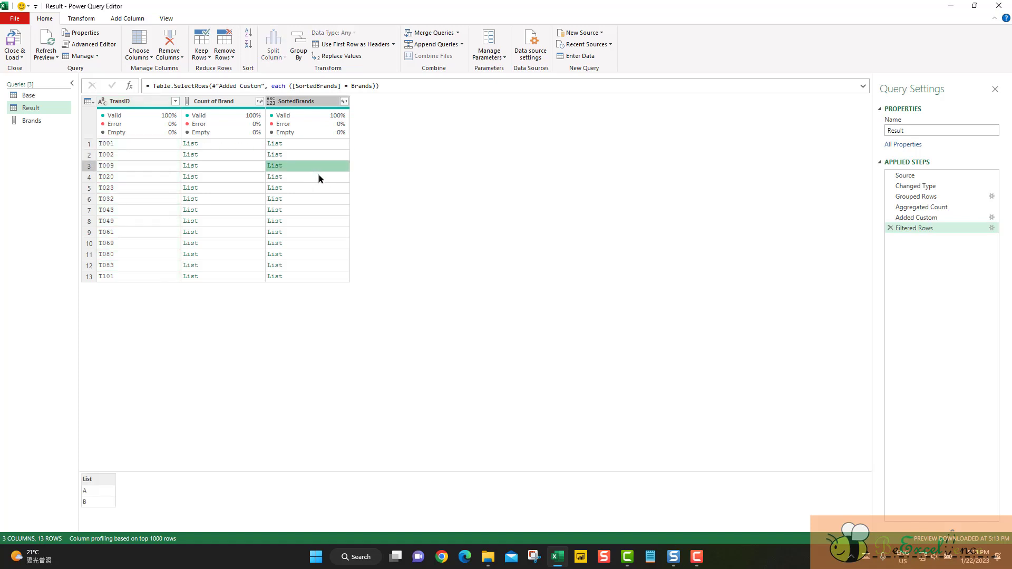
Step: Remove every column except TransID from the filtered Result query
click(149, 101)
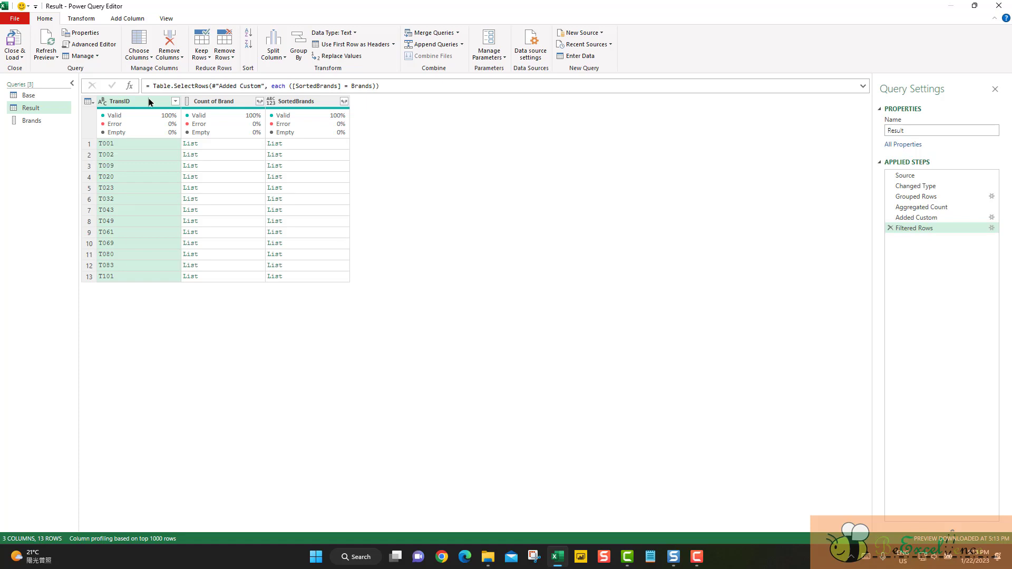
right_click(138, 102)
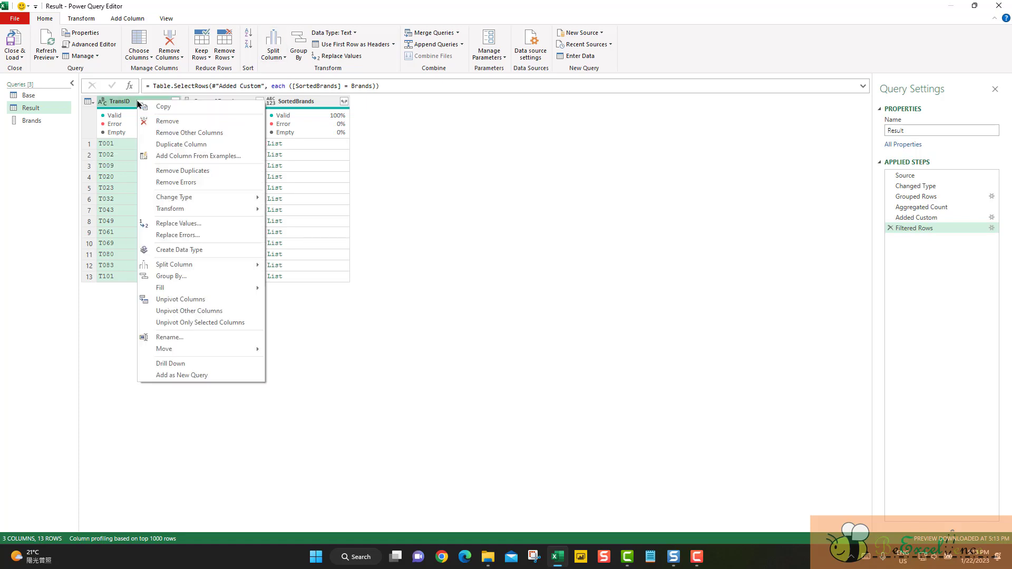
click(207, 135)
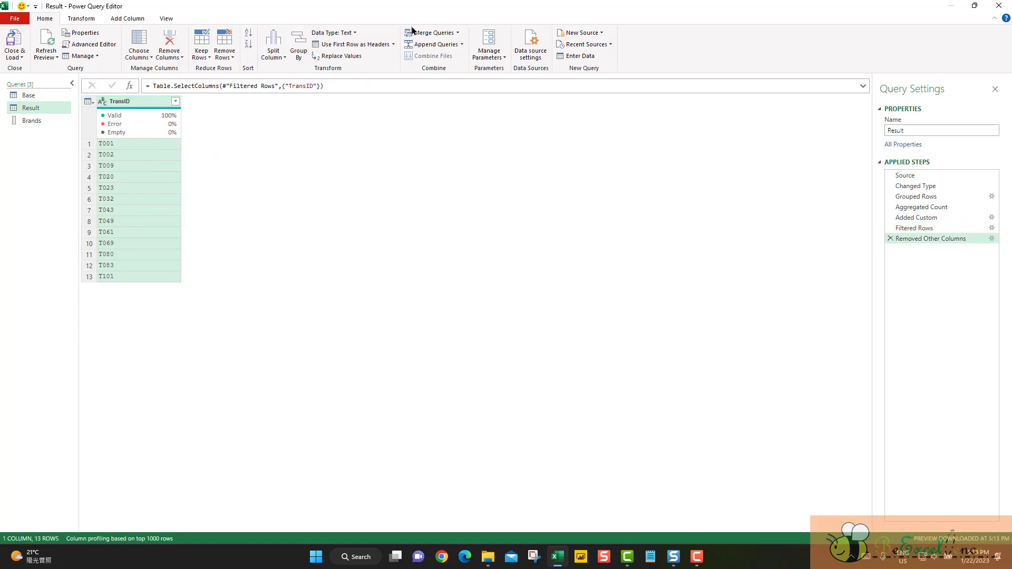
Step: Merge the Result query with the Base query, matching on TransID with a Left Outer join
click(416, 33)
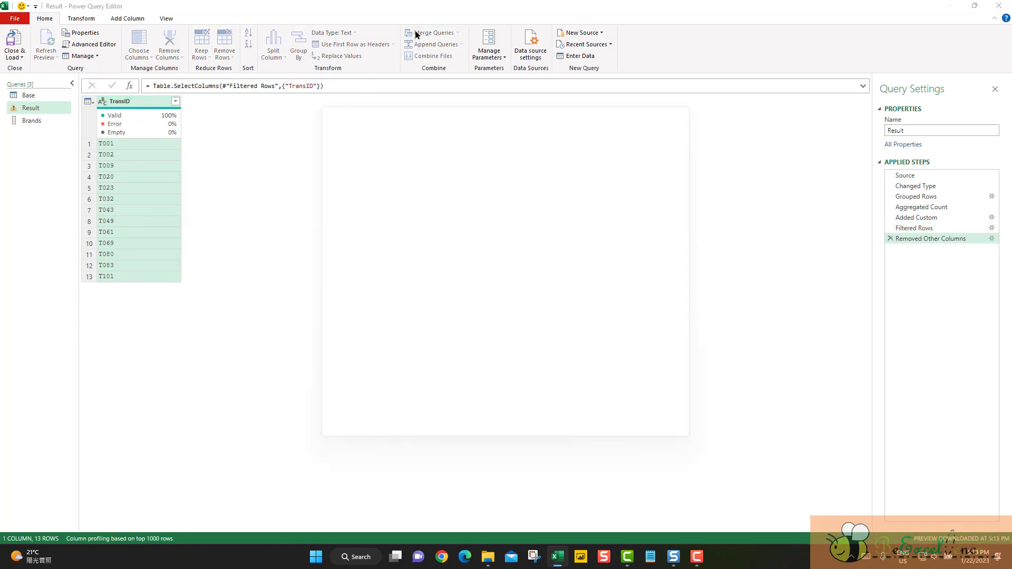
click(350, 182)
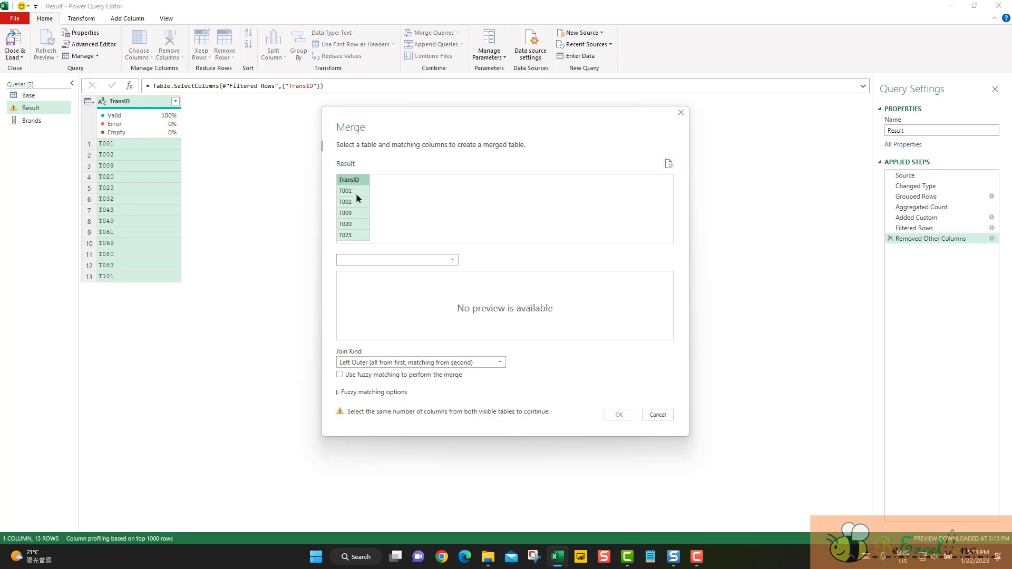
click(393, 258)
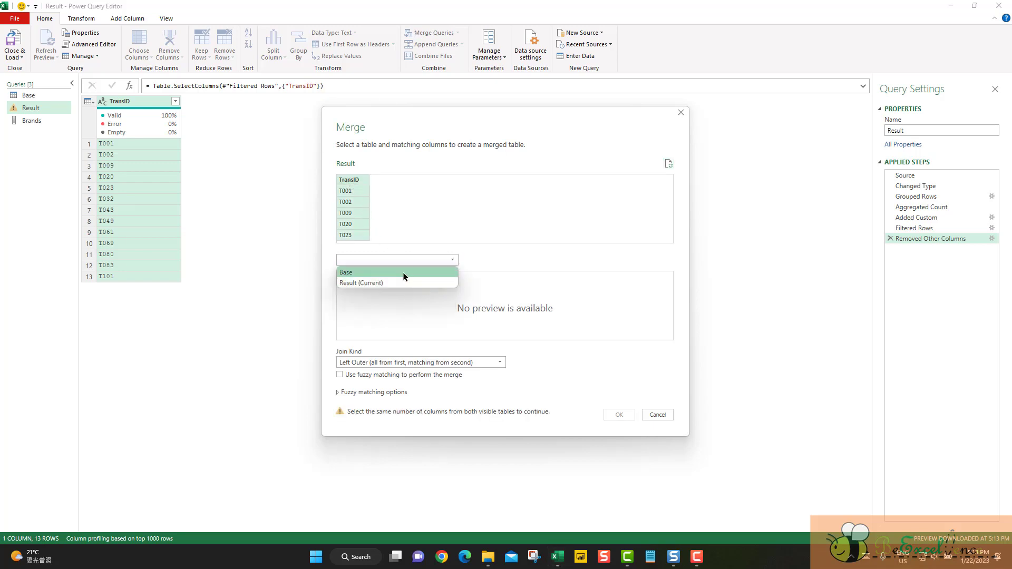
click(404, 273)
click(350, 277)
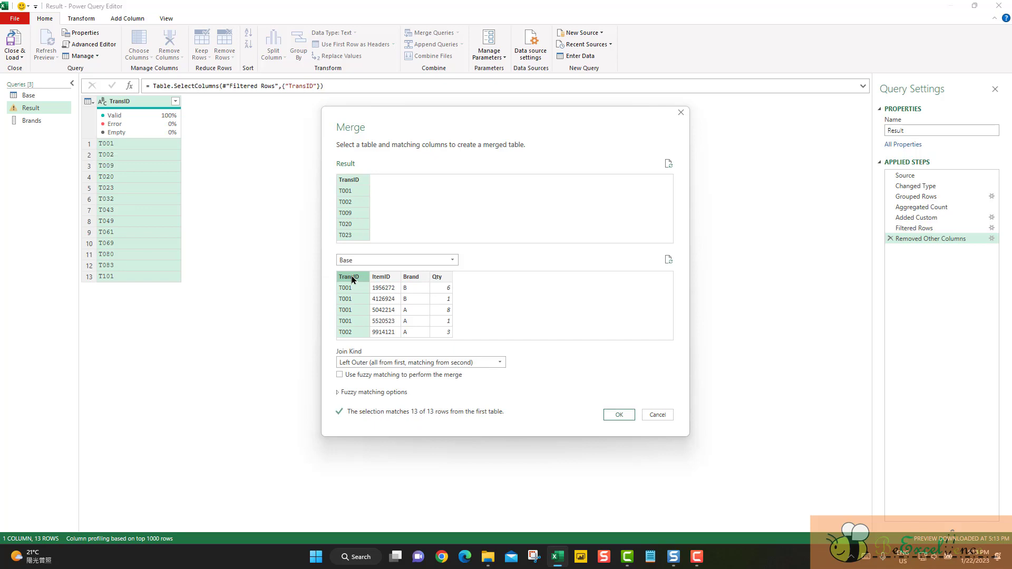
click(618, 416)
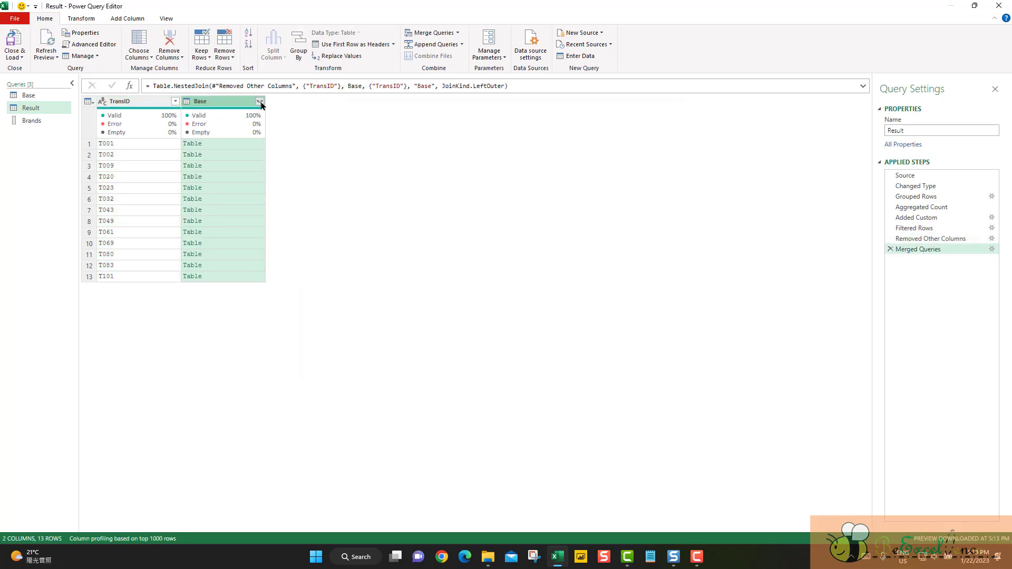
Step: Expand the Base column to ItemID, Brand and Qty without the column name prefix, and load the query into the worksheet
click(260, 101)
click(105, 201)
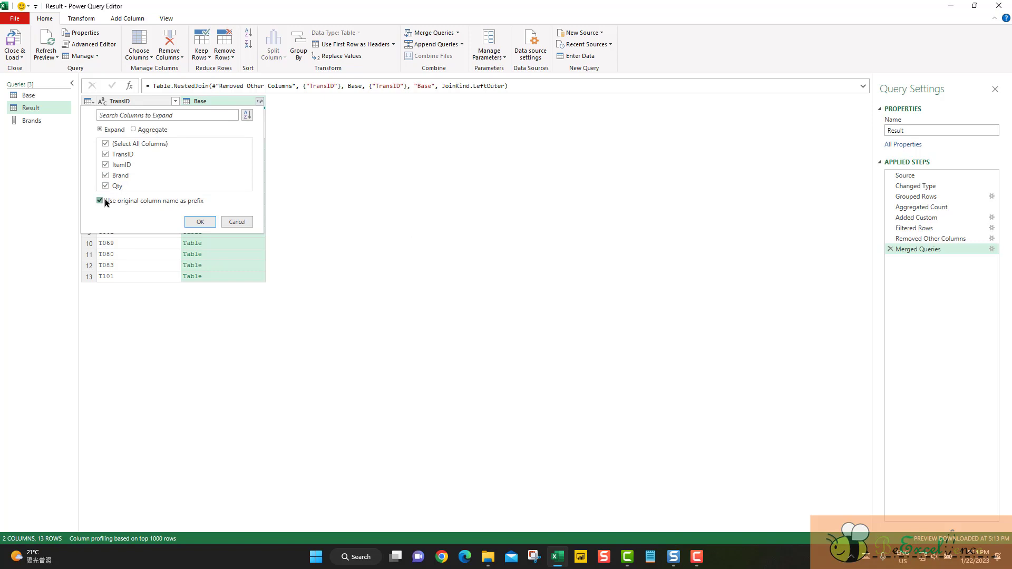
click(106, 155)
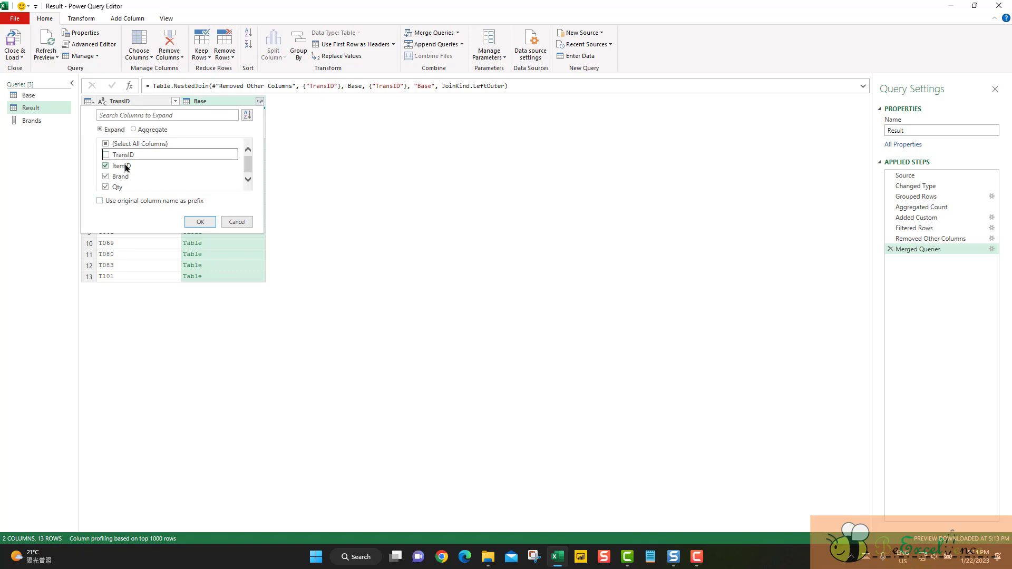
click(200, 221)
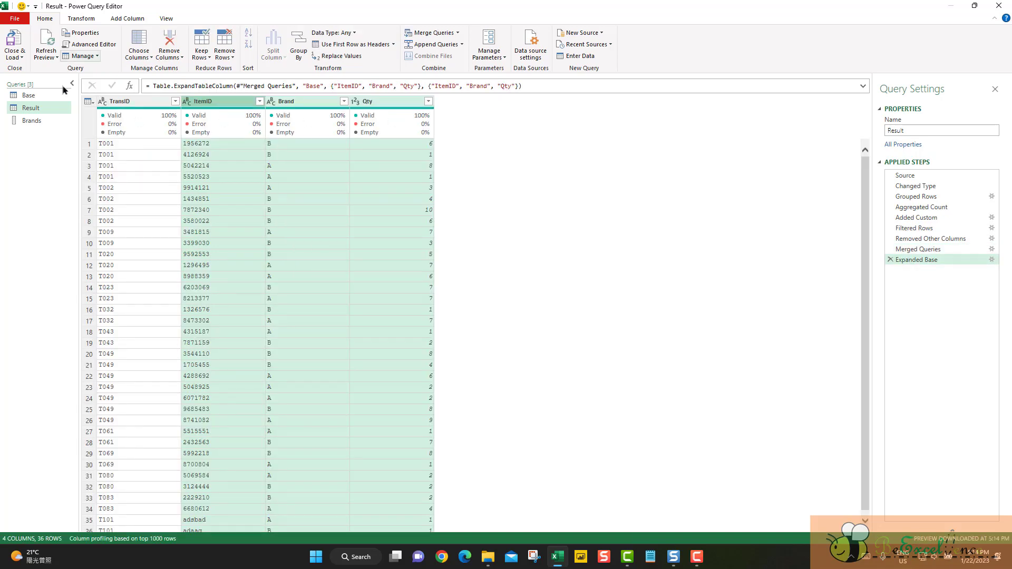
click(8, 32)
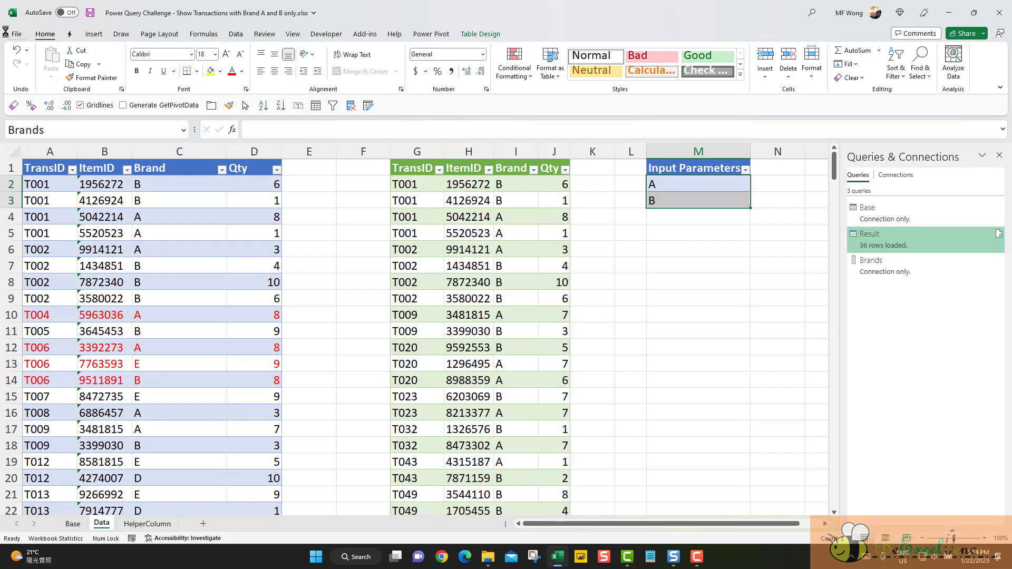
click(555, 325)
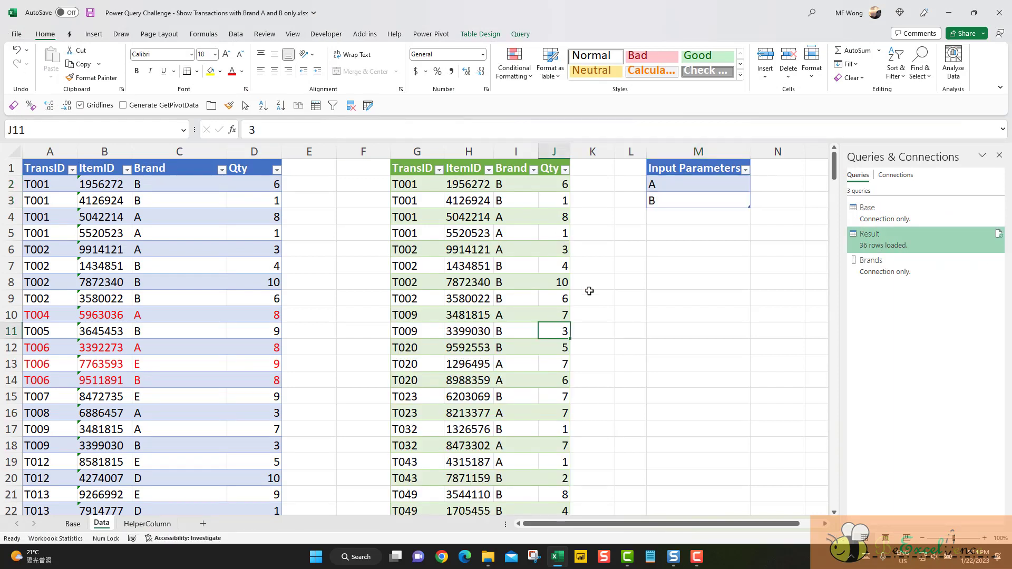
Step: Set the second brand in the Input Parameters table to D and refresh the green result table
click(679, 204)
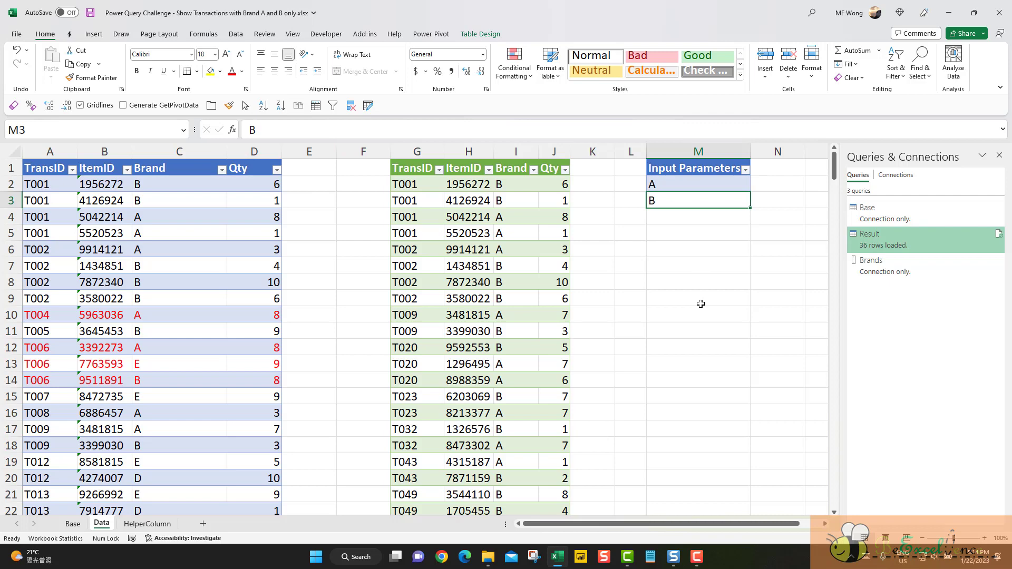
key(Up)
key(Return)
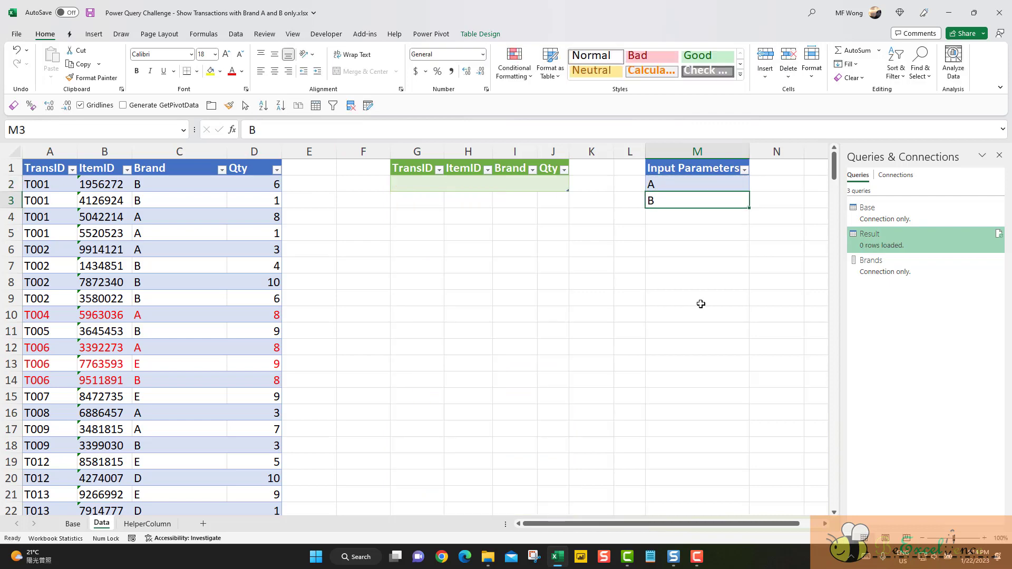
text(D)
key(Return)
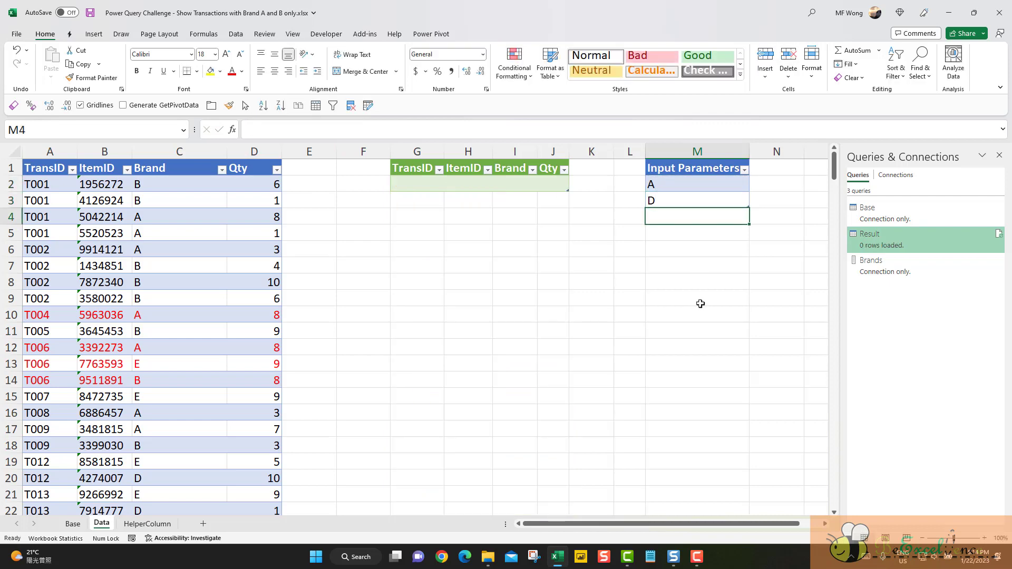
right_click(497, 184)
click(527, 302)
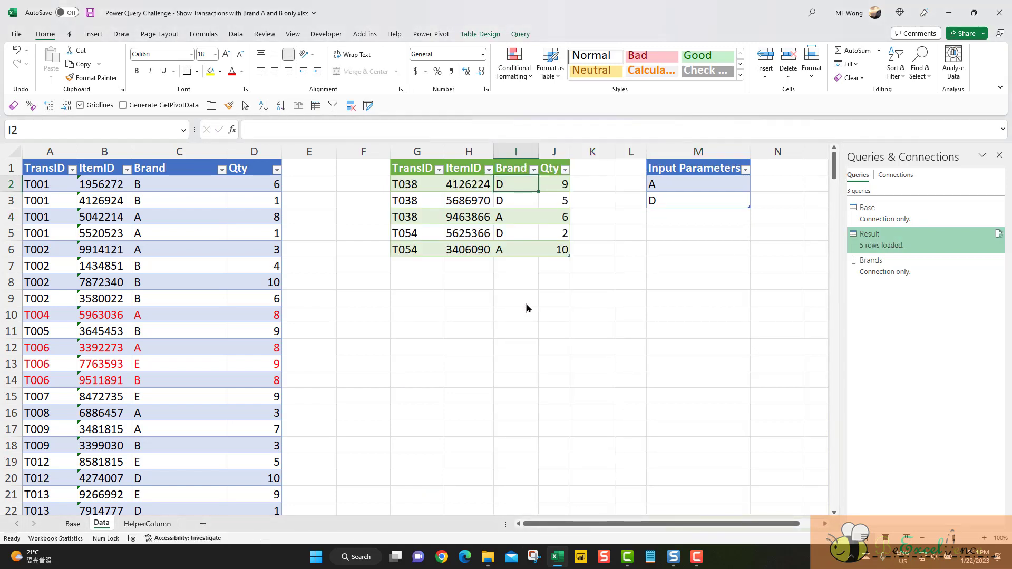
Step: Set the second input parameter to B, add C as the third, and refresh the result table to check the T045 rows
click(685, 213)
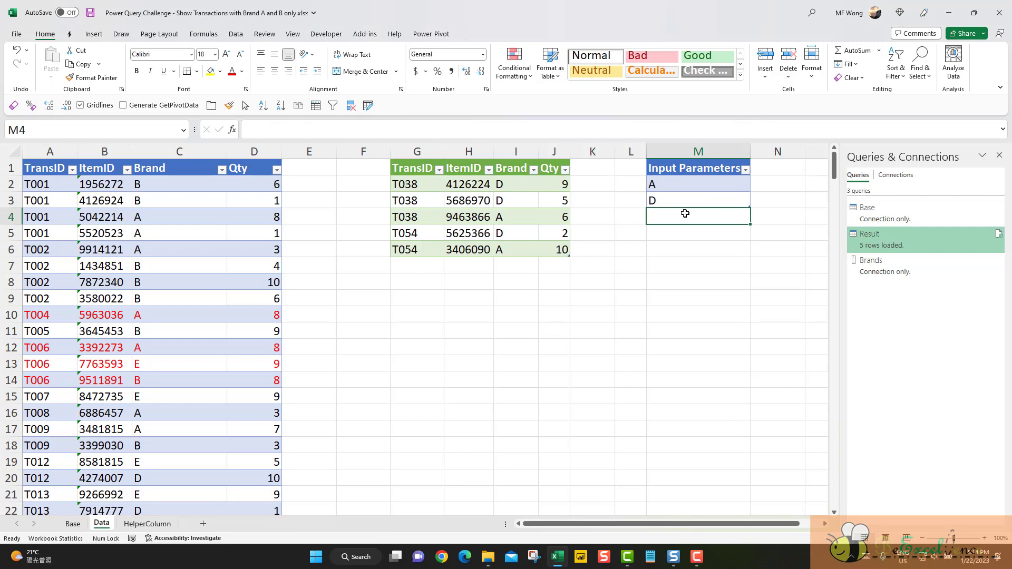
key(Up)
text(B)
key(Return)
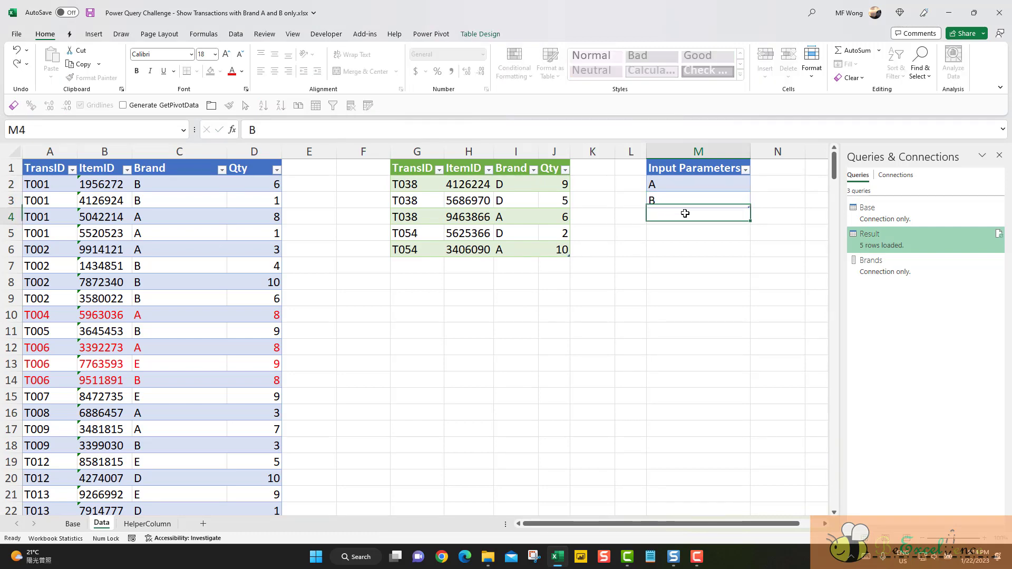
text(C)
key(Return)
right_click(527, 214)
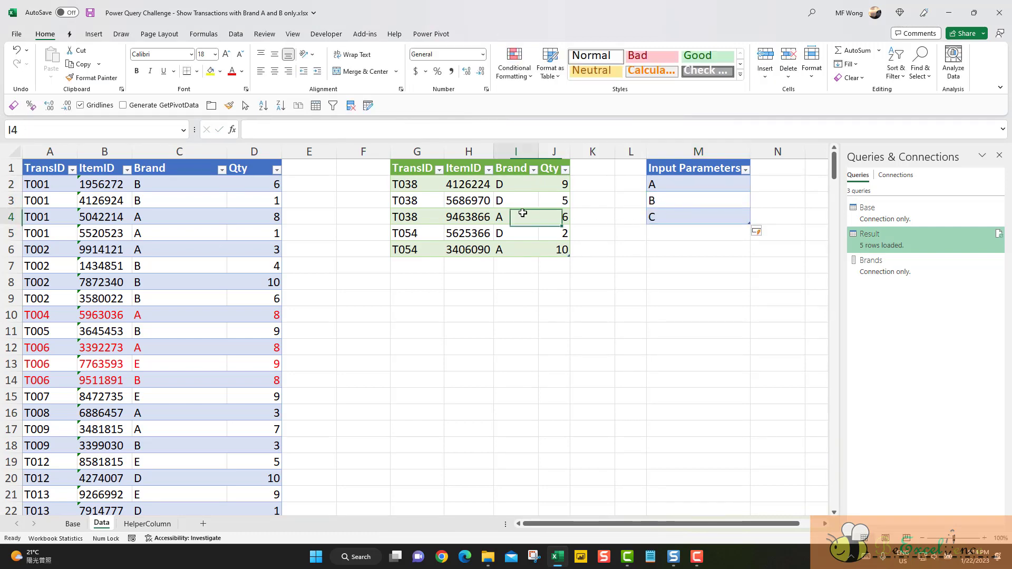
click(561, 317)
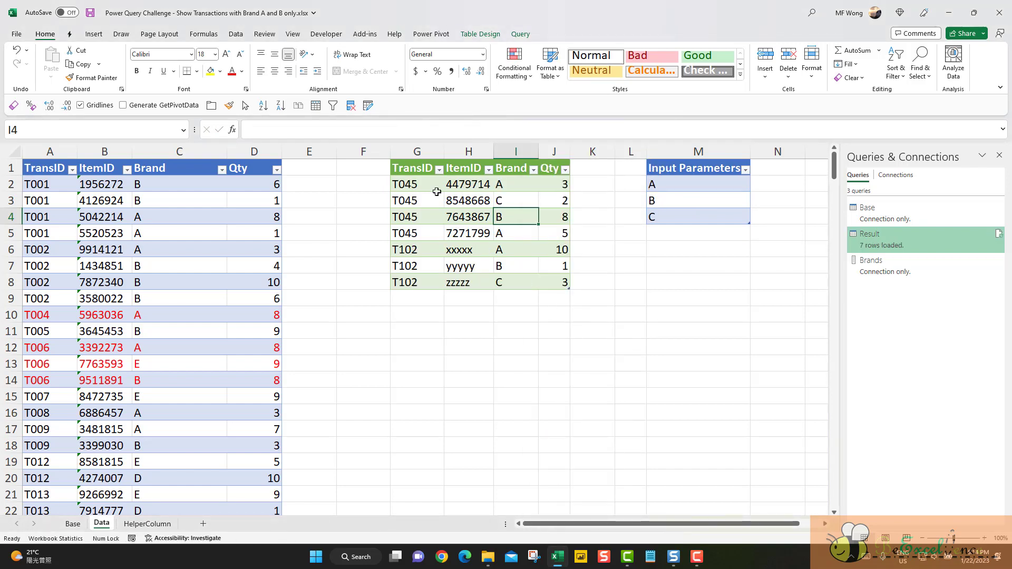
drag(436, 190, 553, 234)
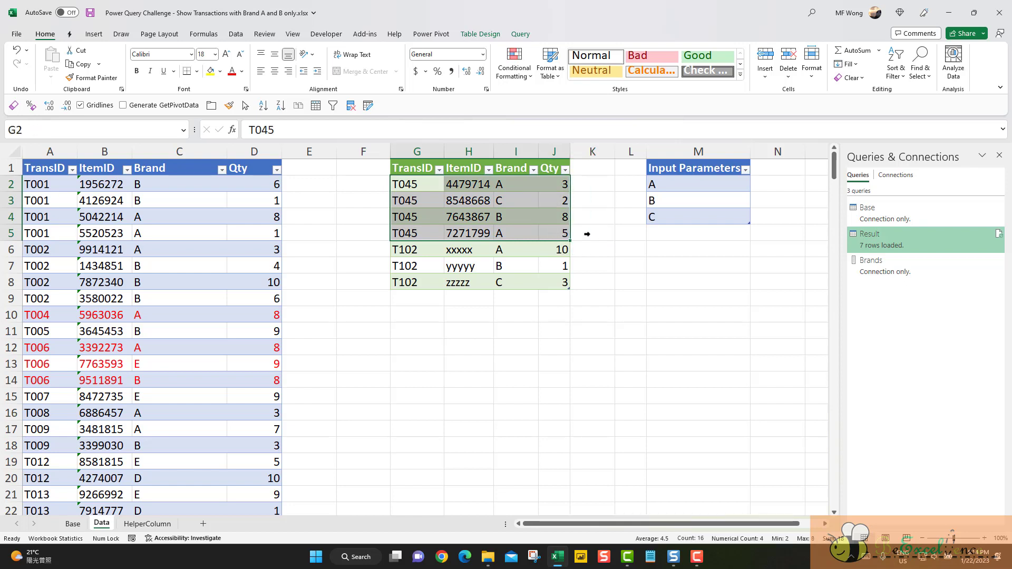
Step: Add D as the fourth input parameter and refresh the result table to check the listed transaction's brands
click(666, 234)
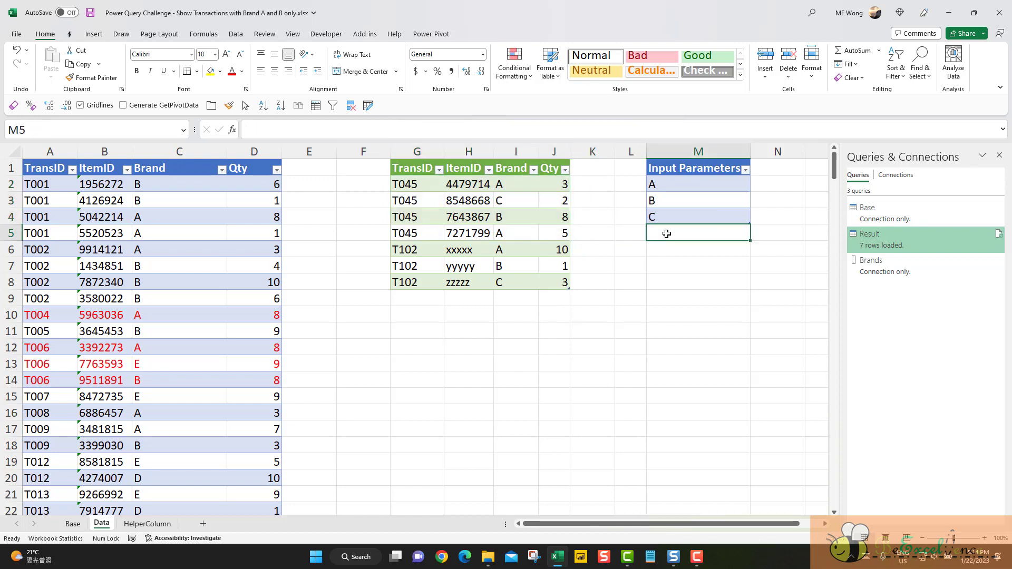
text(D)
key(Return)
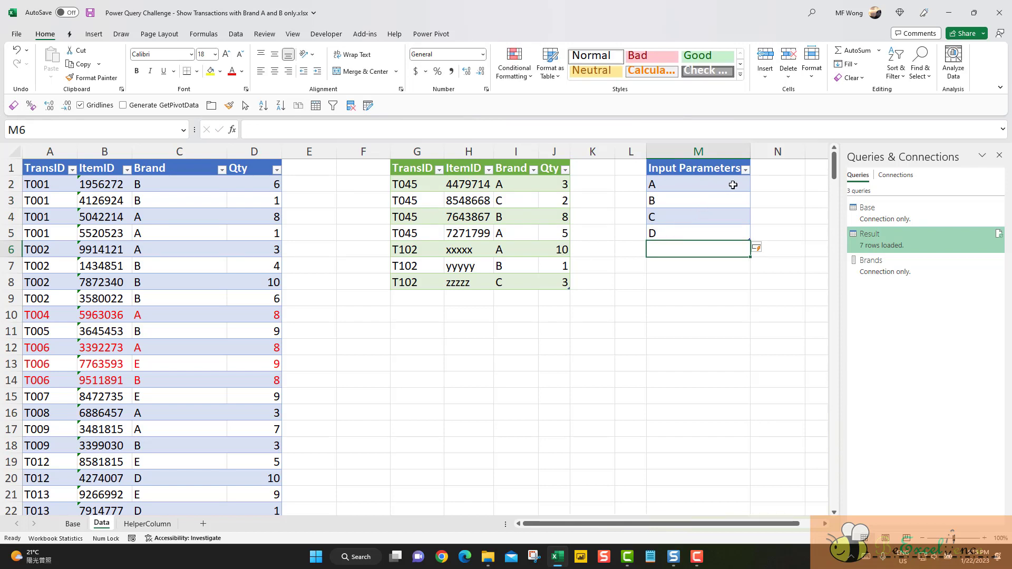
drag(732, 184, 727, 232)
right_click(472, 199)
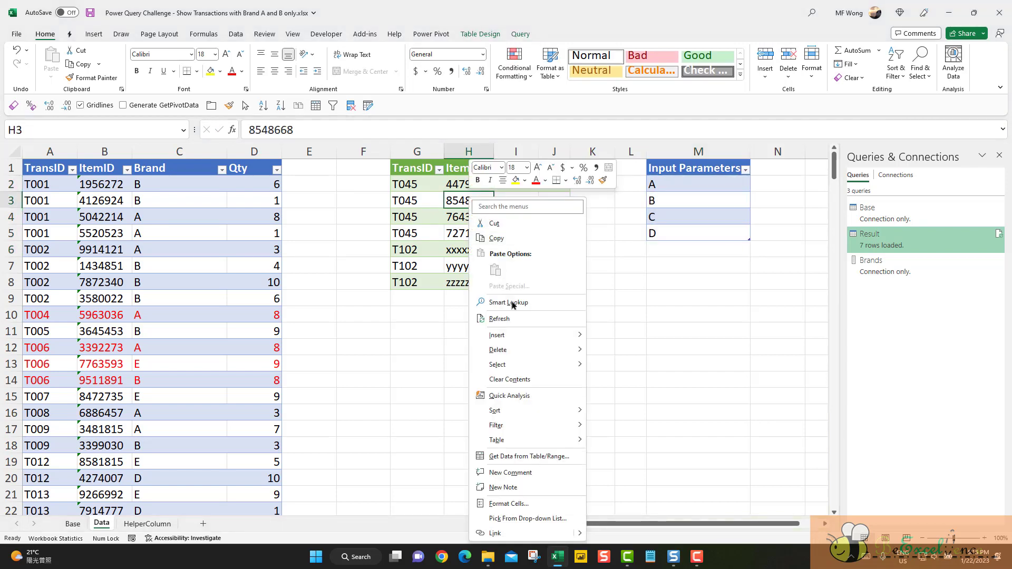
click(517, 317)
click(513, 327)
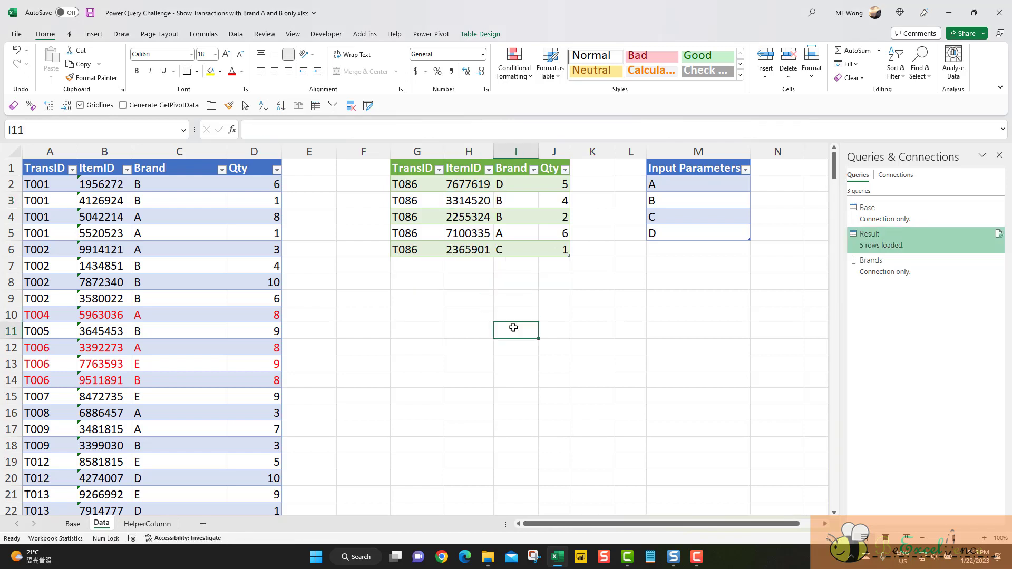
drag(403, 185, 527, 255)
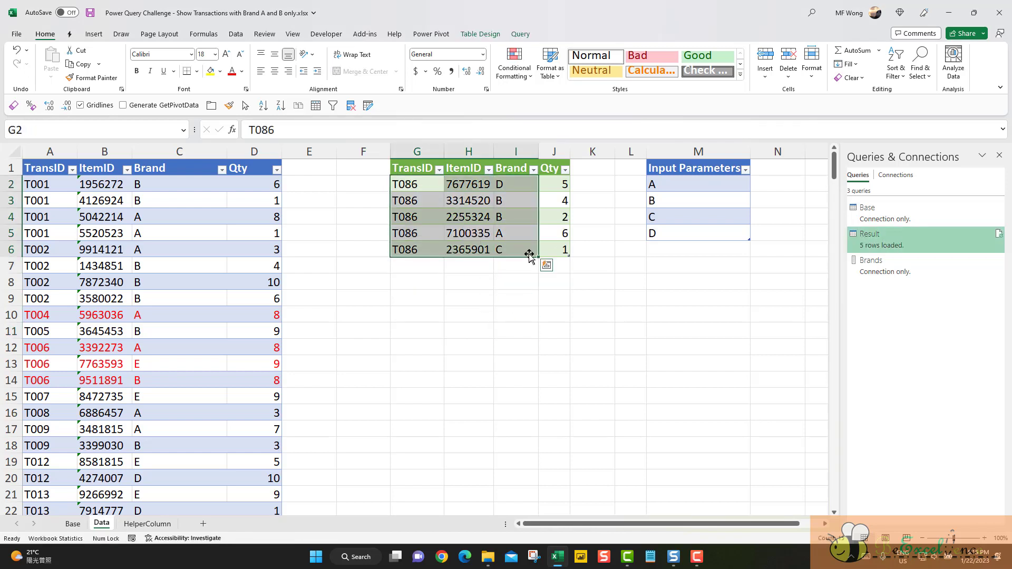
click(520, 291)
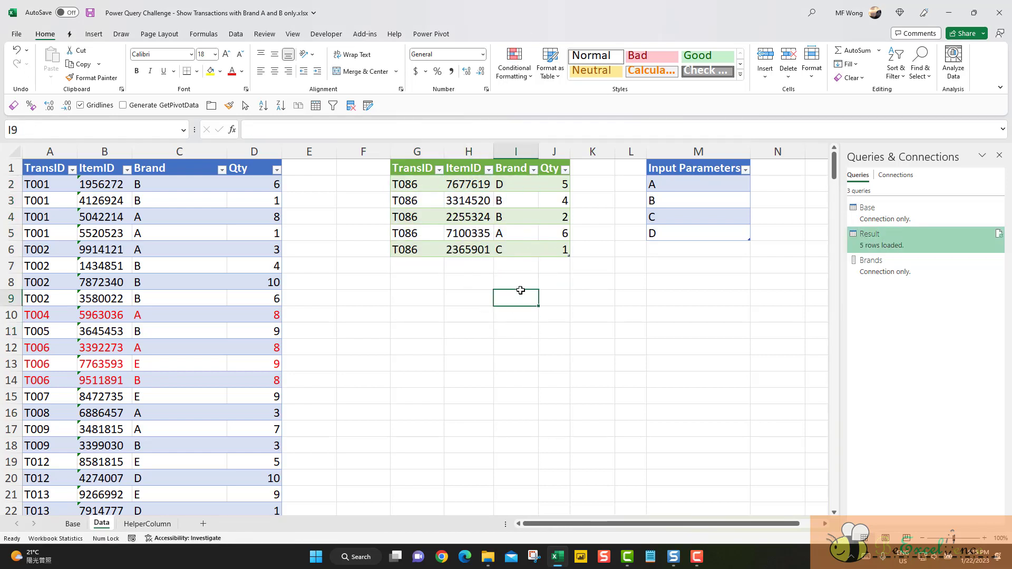